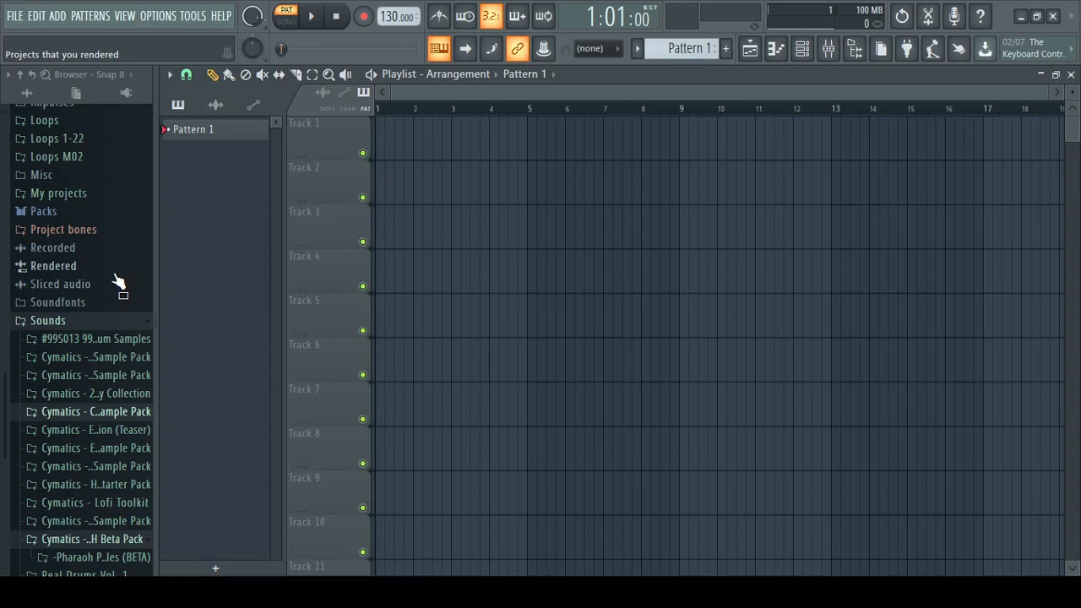
Place the DarkSynths_140 loop from the Loops M02 folder at the start of Track 1, with the project tempo at 140
{"action": "scroll", "coordinate": [53, 372], "scroll_direction": "down", "scroll_amount": 3}
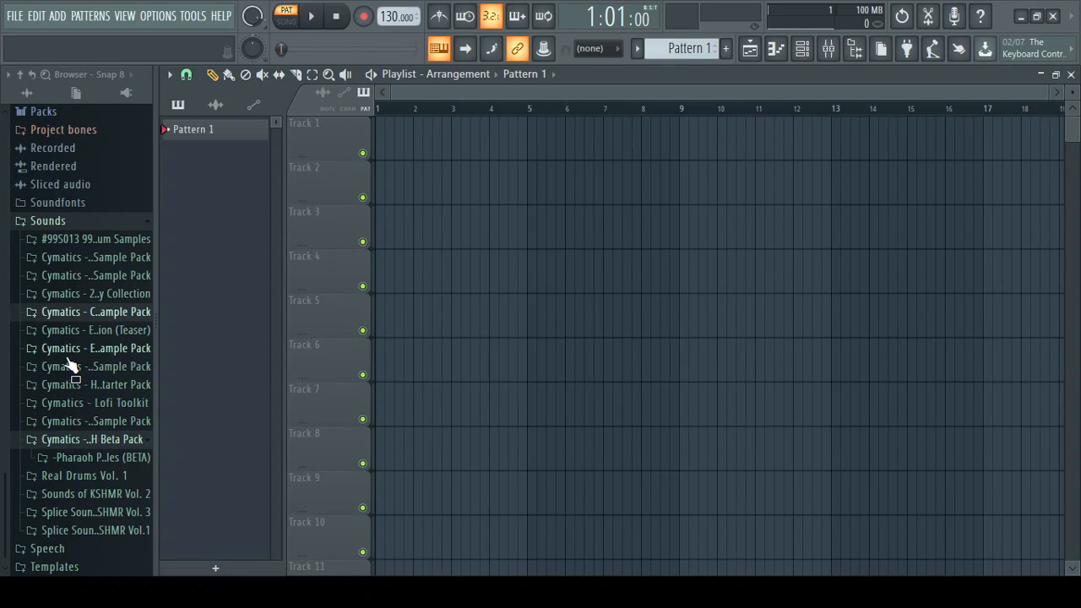
{"action": "scroll", "coordinate": [81, 364], "scroll_direction": "up", "scroll_amount": 5}
{"action": "scroll", "coordinate": [113, 270], "scroll_direction": "down", "scroll_amount": 5}
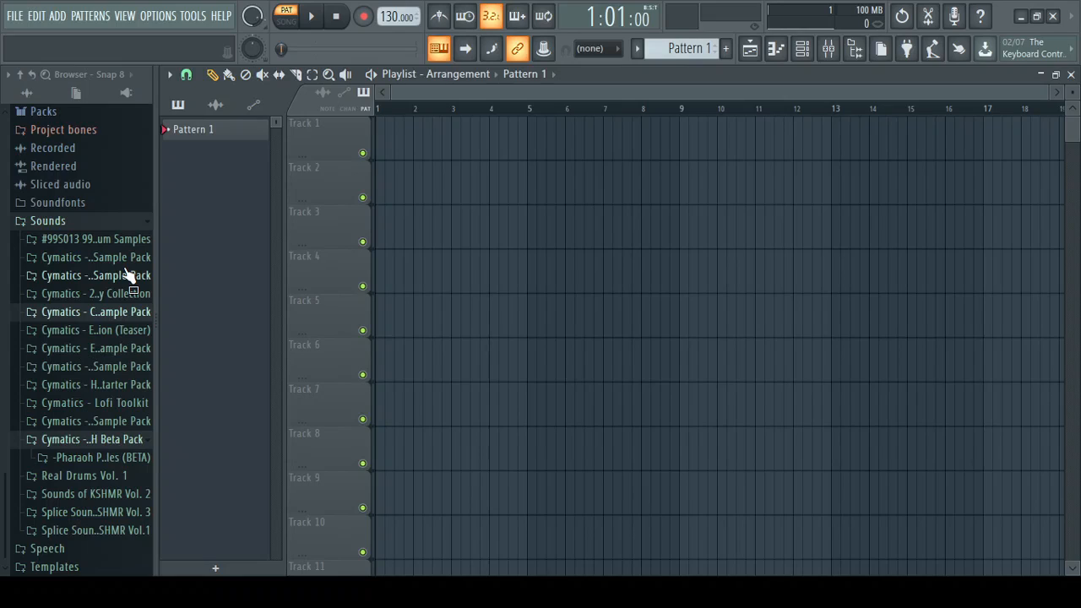
{"action": "scroll", "coordinate": [125, 275], "scroll_direction": "up", "scroll_amount": 3}
{"action": "scroll", "coordinate": [92, 299], "scroll_direction": "down", "scroll_amount": 3}
{"action": "scroll", "coordinate": [89, 294], "scroll_direction": "up", "scroll_amount": 3}
{"action": "left_click", "coordinate": [91, 258]}
{"action": "scroll", "coordinate": [91, 267], "scroll_direction": "down", "scroll_amount": 5}
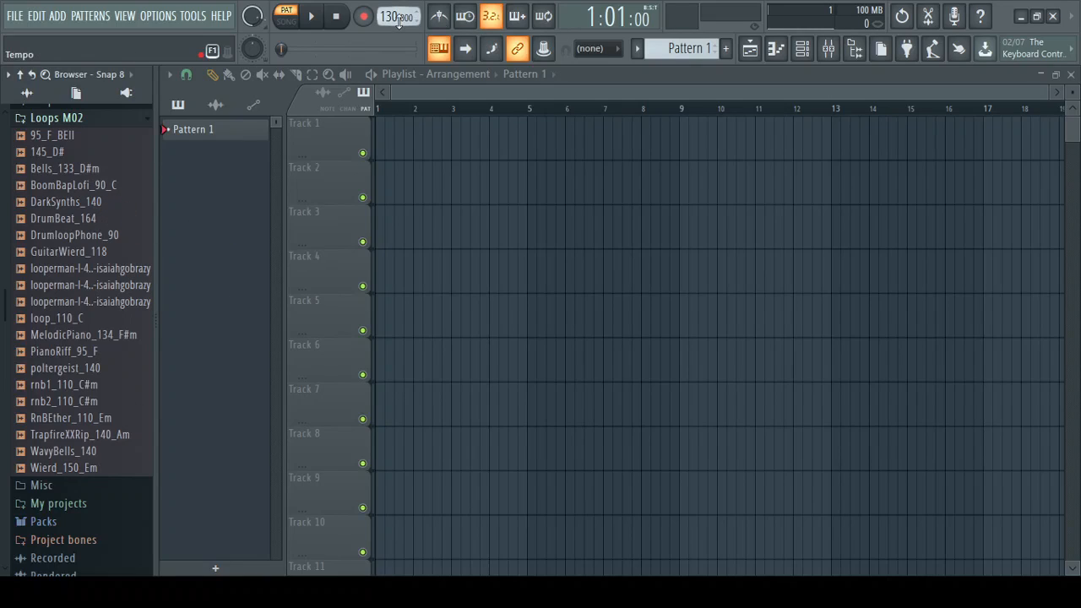
{"action": "left_click_drag", "start_coordinate": [66, 202], "coordinate": [404, 133]}
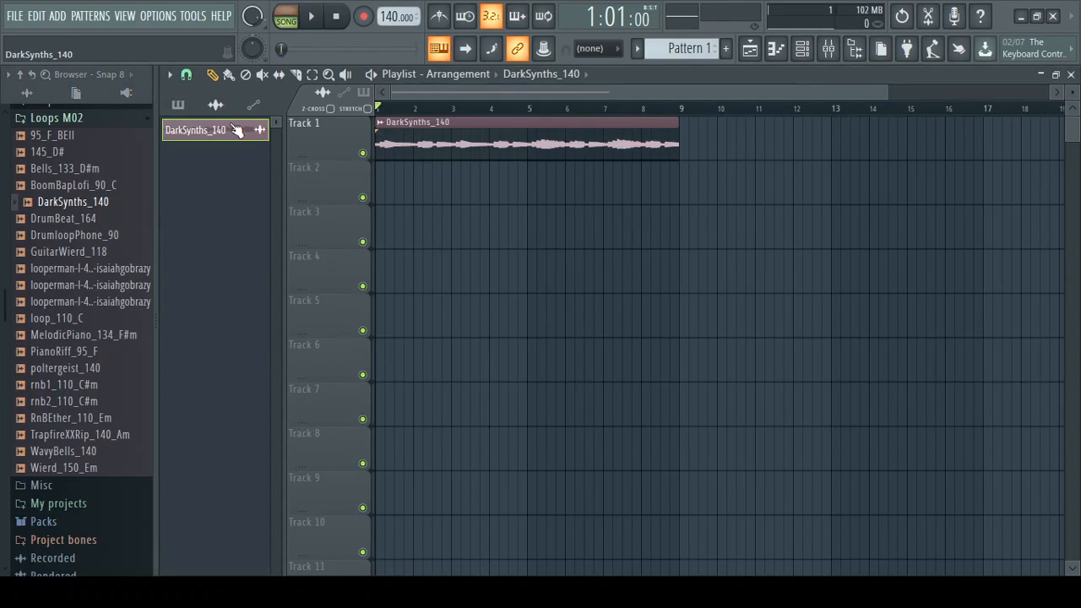
Play the DarkSynths_140 loop from its beginning to listen to the whole melody
{"action": "key", "text": "space"}
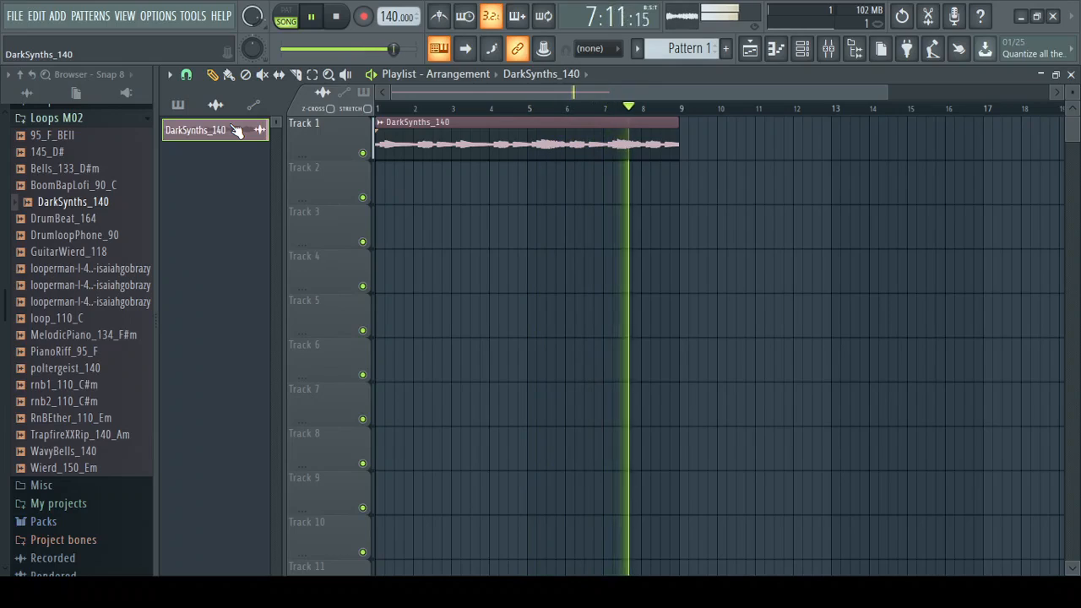
{"action": "key", "text": "space"}
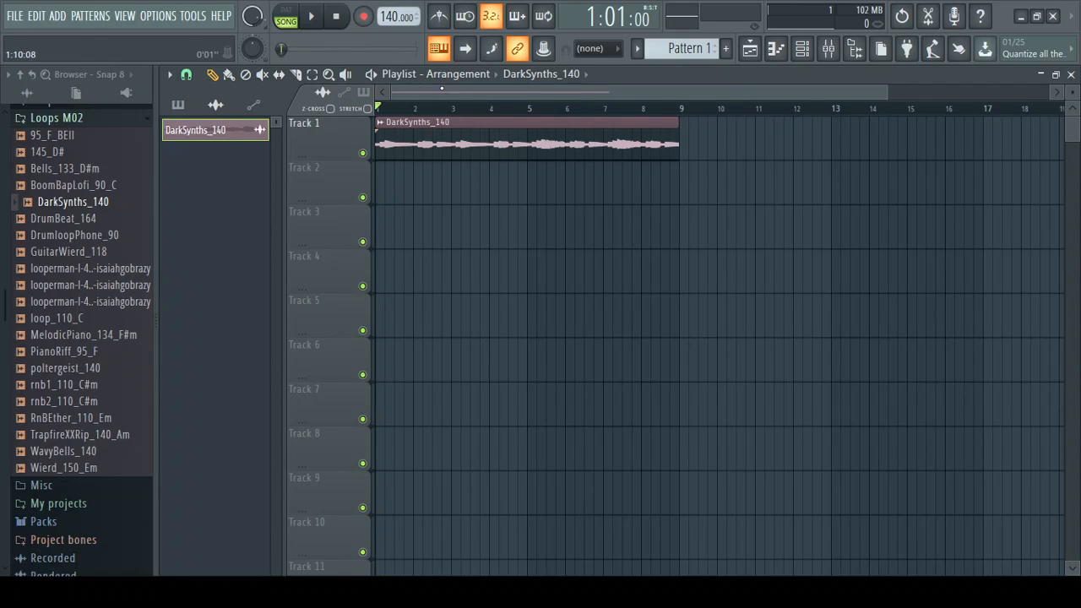
{"action": "mouse_move", "coordinate": [396, 107]}
{"action": "left_mouse_down"}
{"action": "mouse_move", "coordinate": [496, 117]}
{"action": "mouse_move", "coordinate": [327, 124]}
{"action": "mouse_move", "coordinate": [466, 119]}
{"action": "mouse_move", "coordinate": [340, 131]}
{"action": "left_mouse_up"}
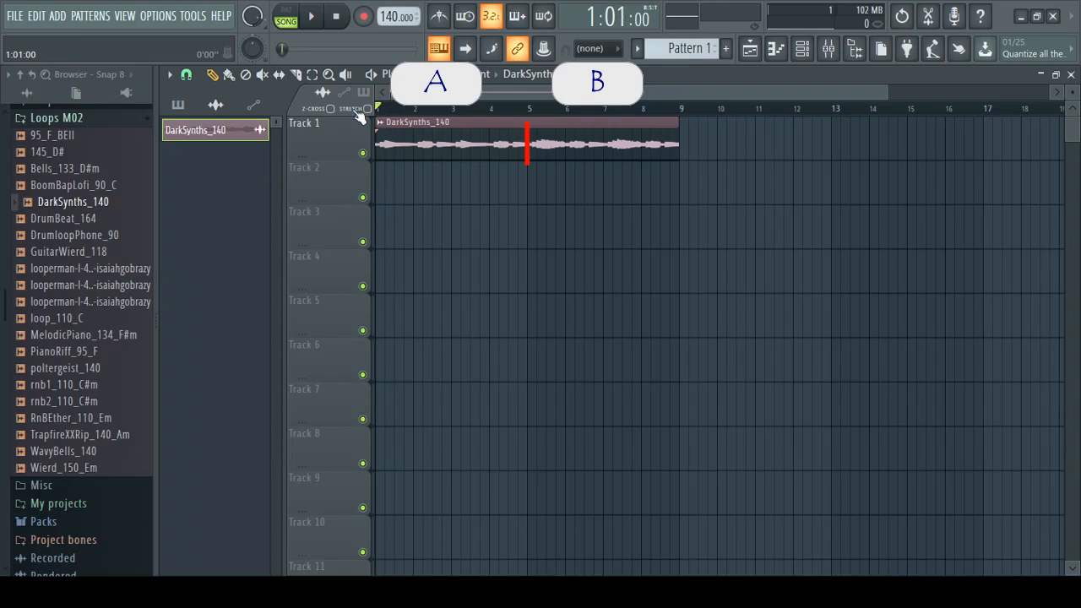
{"action": "key", "text": "space"}
{"action": "key", "text": "space"}
Play the second half of the DarkSynths_140 loop, starting from bar 5
{"action": "left_click_drag", "start_coordinate": [518, 116], "coordinate": [527, 109]}
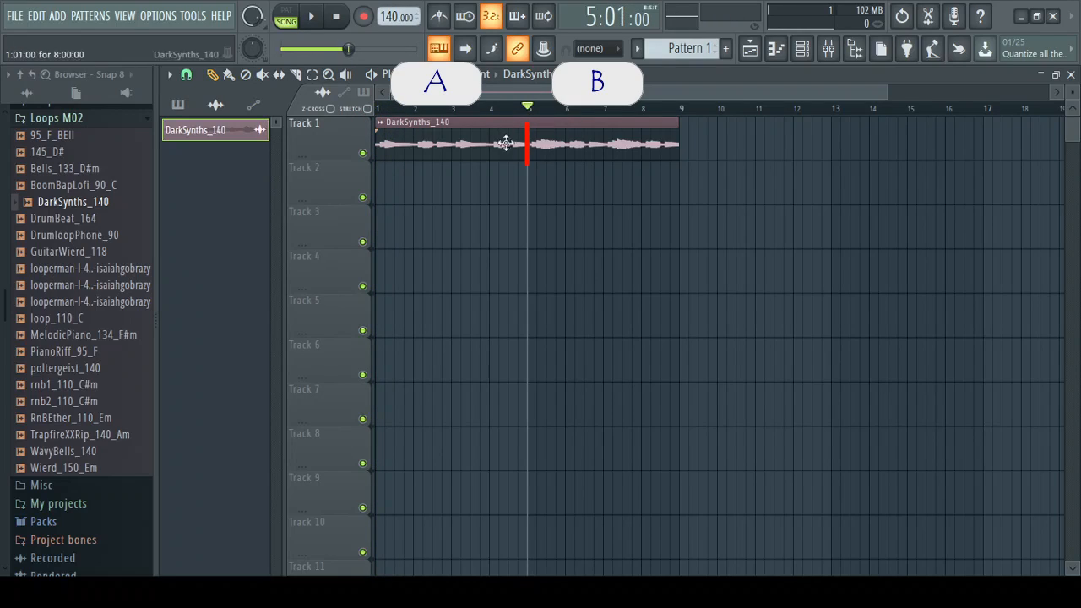
{"action": "key", "text": "space"}
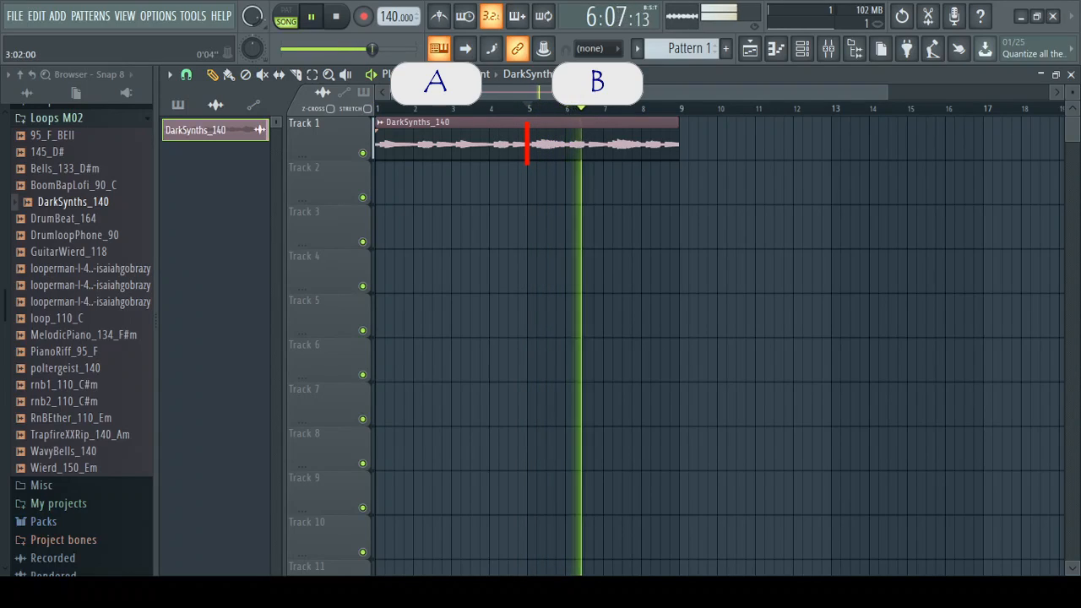
{"action": "key", "text": "space"}
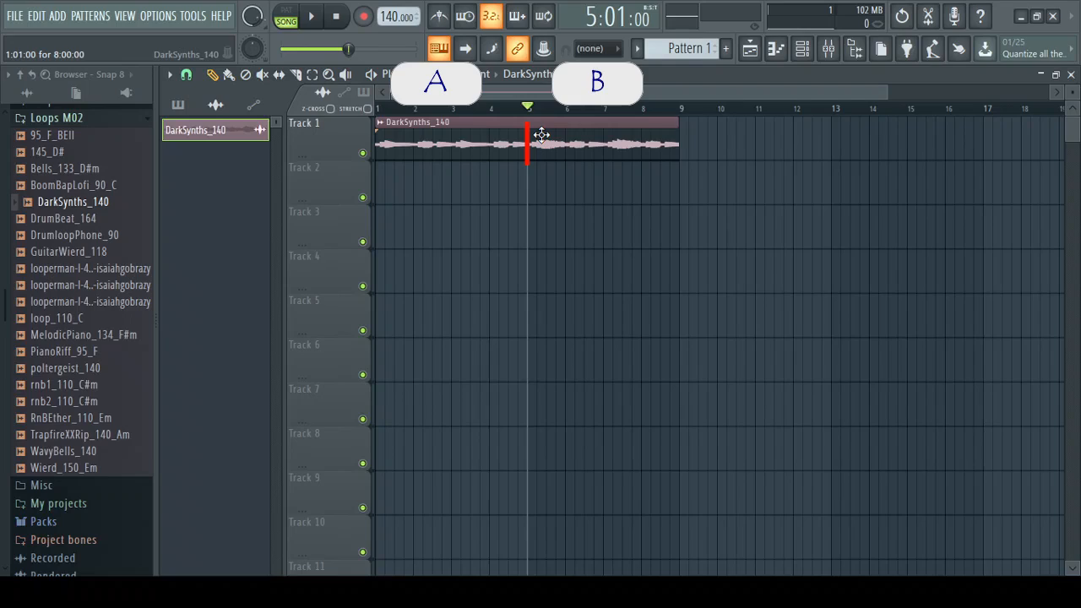
Return the playhead to bar 1 and play the loop's first half for comparison
{"action": "key", "text": "Home"}
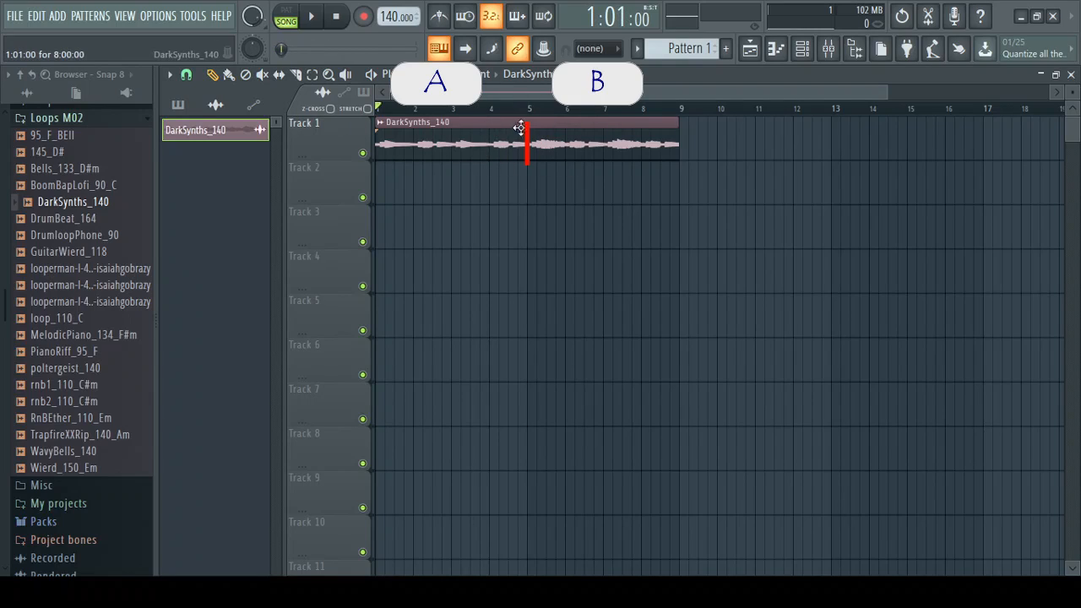
{"action": "mouse_move", "coordinate": [542, 107]}
{"action": "left_mouse_down"}
{"action": "mouse_move", "coordinate": [569, 109]}
{"action": "mouse_move", "coordinate": [547, 120]}
{"action": "mouse_move", "coordinate": [596, 117]}
{"action": "mouse_move", "coordinate": [536, 113]}
{"action": "left_mouse_up"}
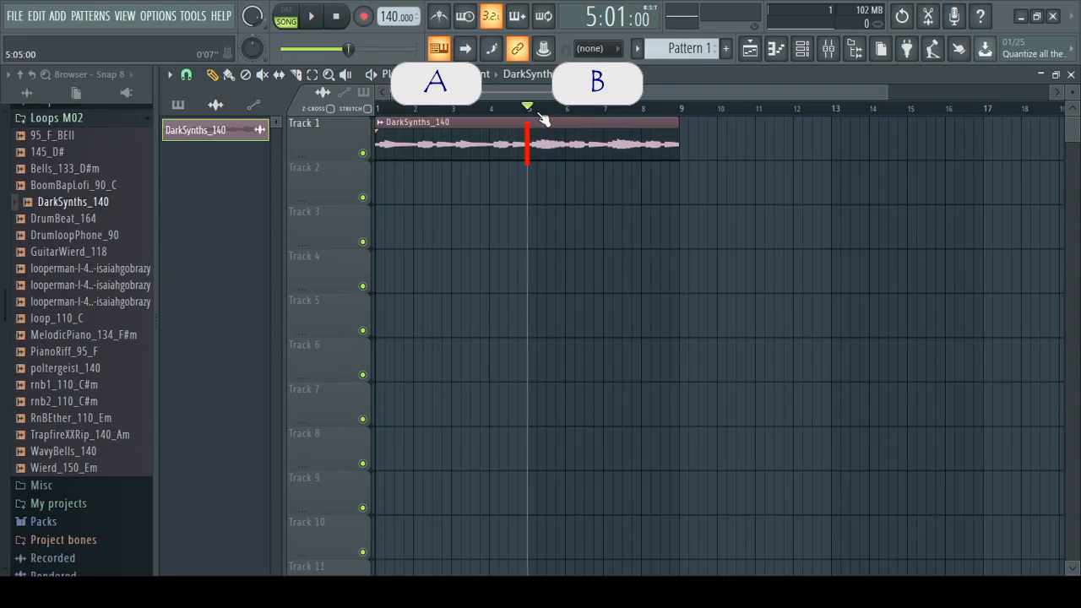
{"action": "left_click_drag", "start_coordinate": [543, 119], "coordinate": [317, 121]}
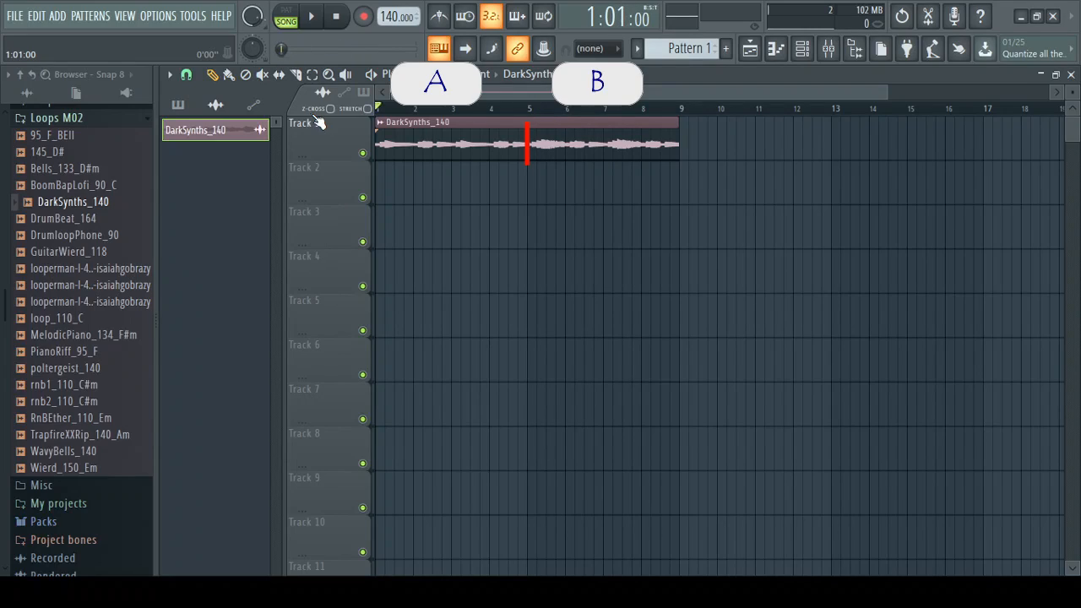
{"action": "key", "text": "space"}
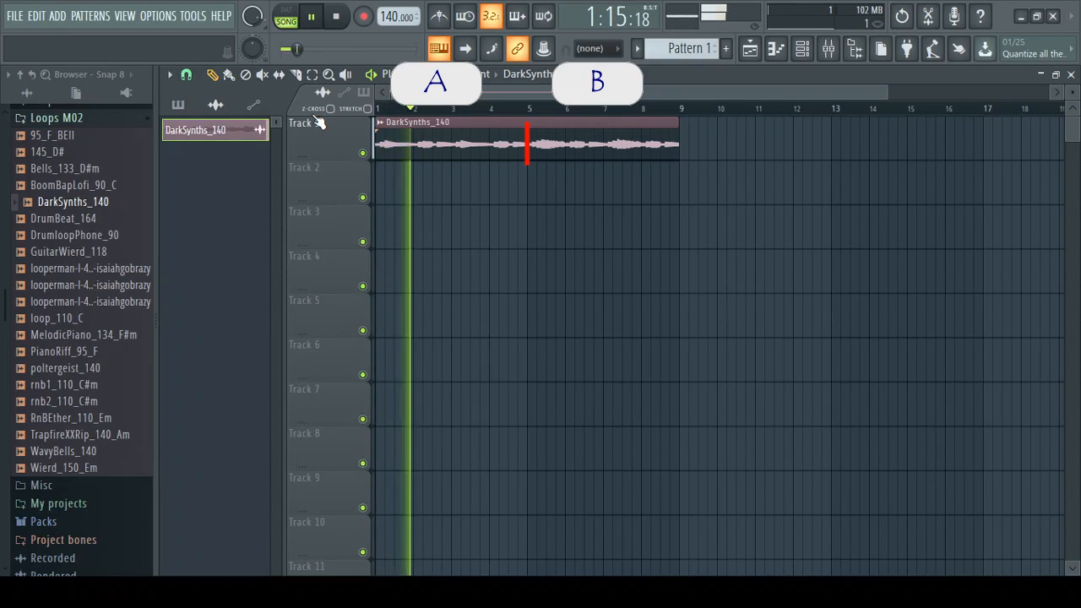
{"action": "key", "text": "space"}
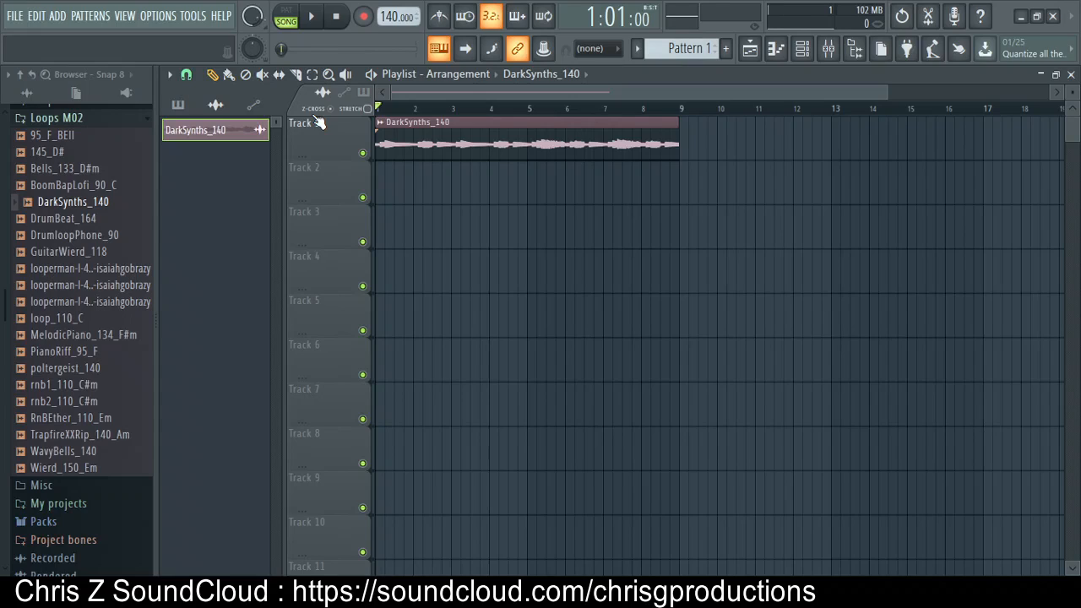
Load FabFilter Pro-Q 3 into the first effect slot of the Master mixer track
{"action": "left_click", "coordinate": [802, 48]}
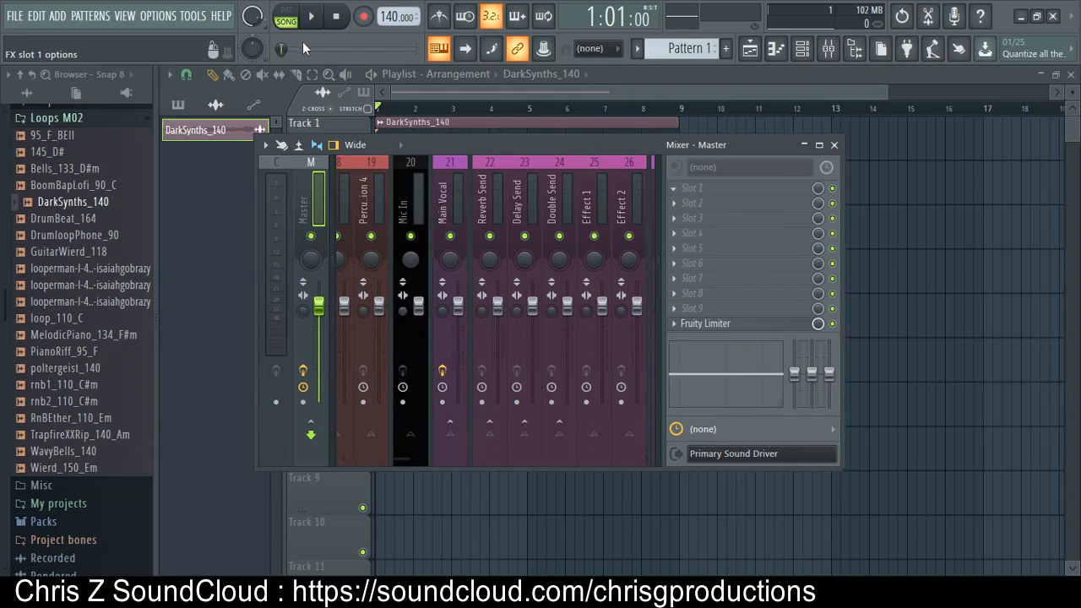
{"action": "left_click", "coordinate": [191, 120]}
{"action": "left_click_drag", "start_coordinate": [439, 190], "coordinate": [469, 113]}
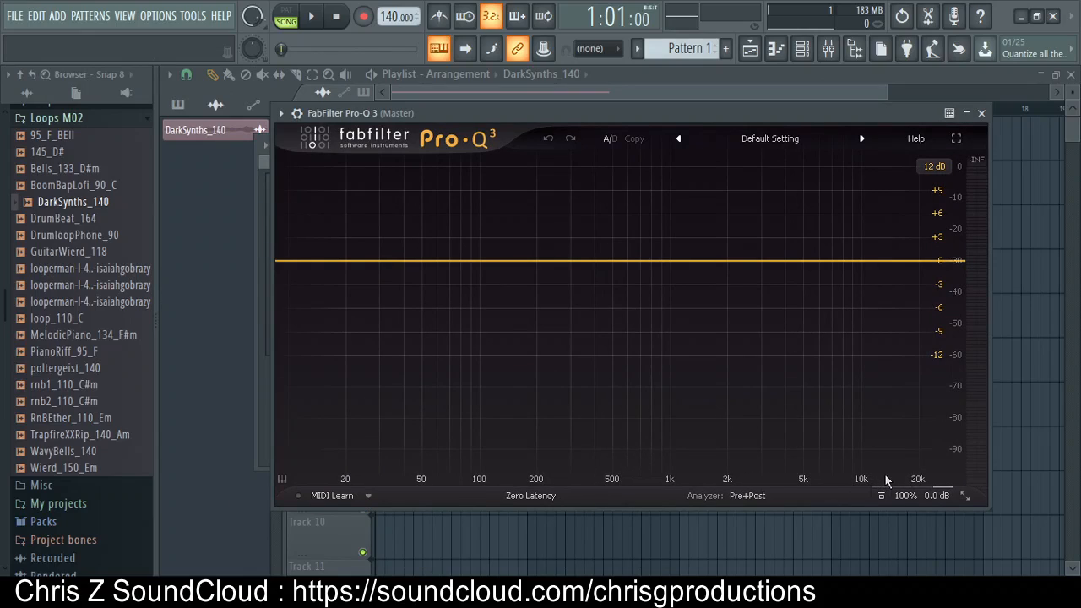
Browse the FabFilter Pro-Q 3 presets and load the Clean preset
{"action": "left_click", "coordinate": [754, 141]}
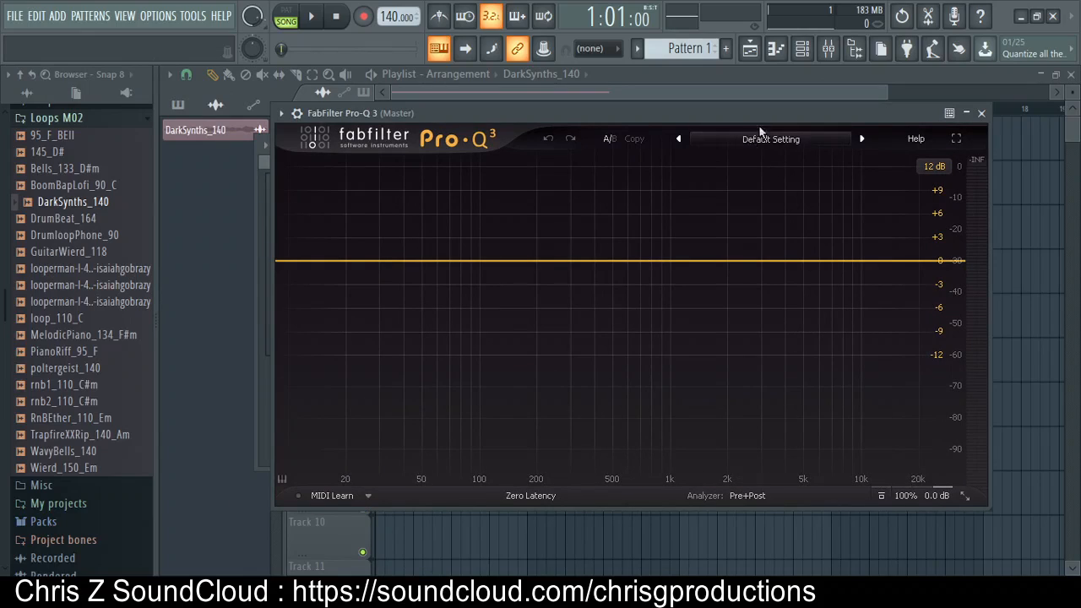
{"action": "left_click", "coordinate": [753, 153]}
{"action": "left_click", "coordinate": [790, 143]}
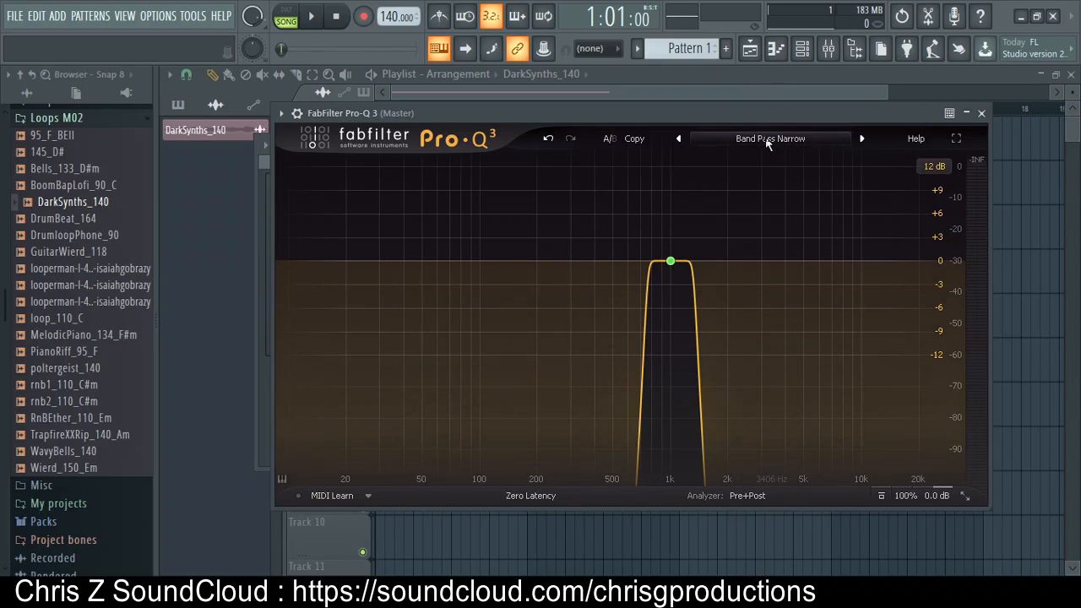
{"action": "left_click", "coordinate": [678, 140]}
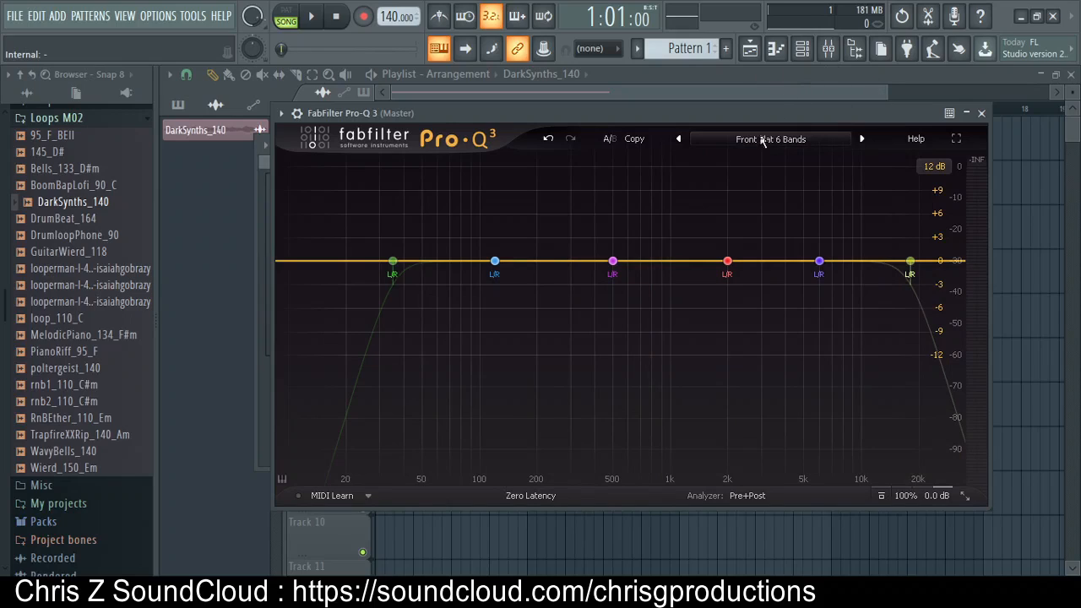
{"action": "left_click", "coordinate": [678, 139]}
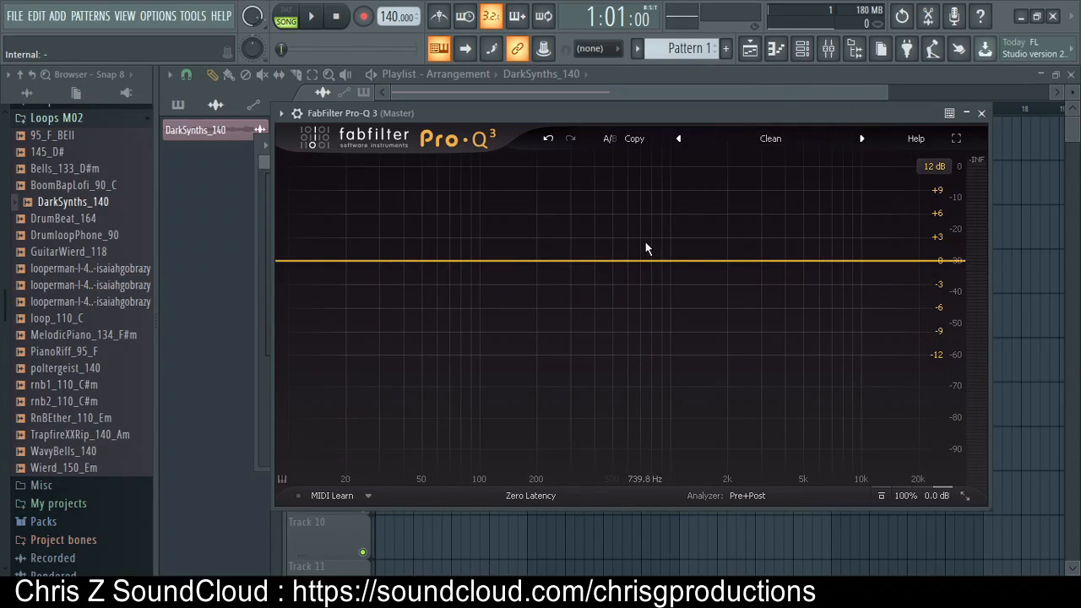
Move the equalizer out of the way and open the channel settings of the DarkSynths_140 clip
{"action": "left_click_drag", "start_coordinate": [522, 113], "coordinate": [504, 220]}
{"action": "left_click", "coordinate": [372, 123]}
{"action": "double_click", "coordinate": [522, 137]}
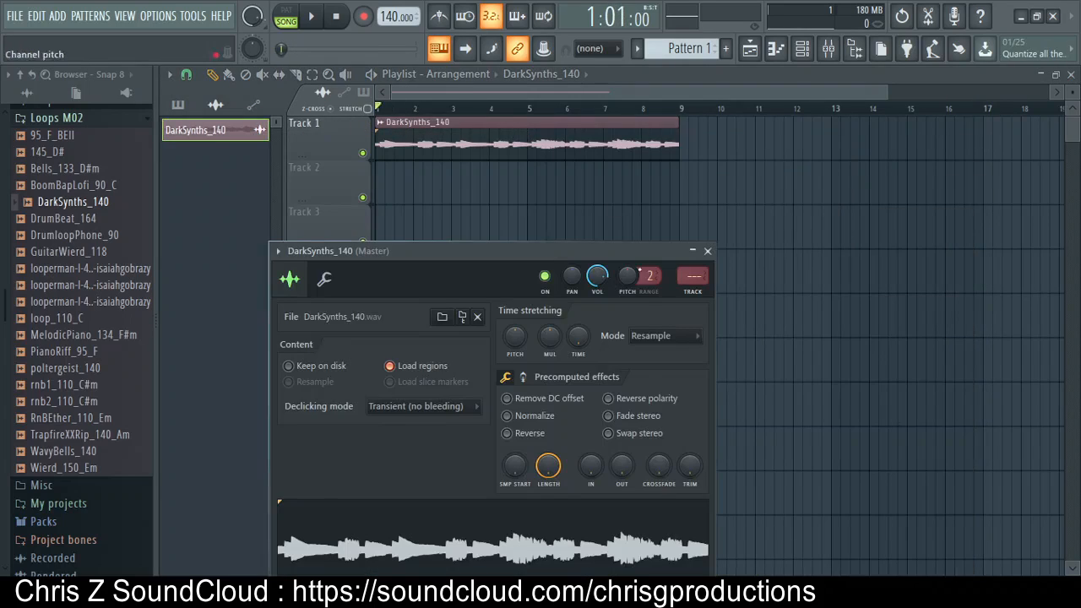
Reopen Pro-Q 3 on the Master track and play the loop to examine its frequency spectrum
{"action": "left_click", "coordinate": [828, 52]}
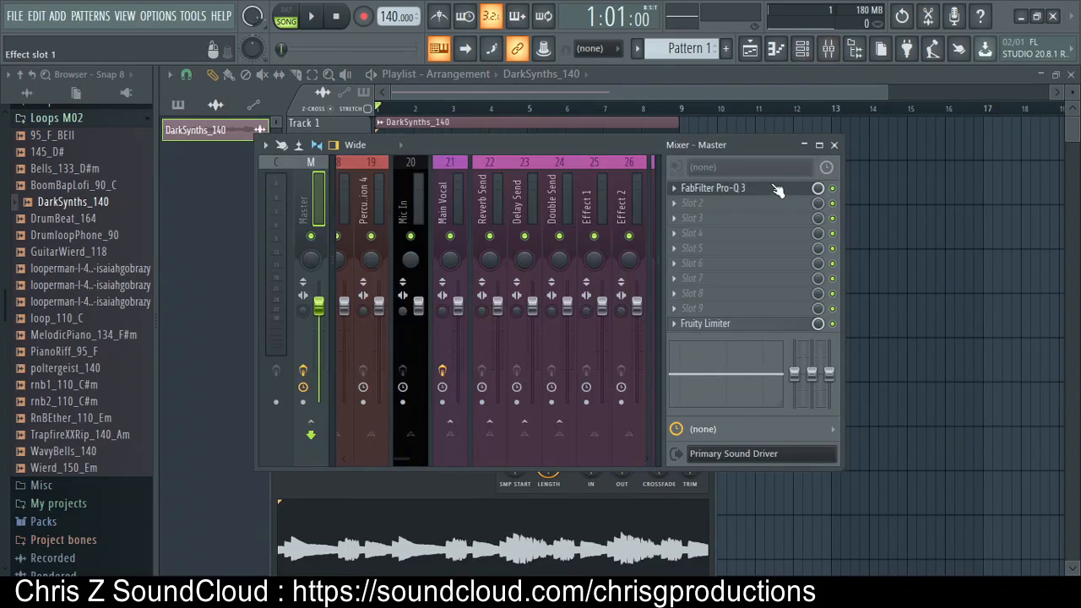
{"action": "left_click", "coordinate": [798, 180]}
{"action": "left_click_drag", "start_coordinate": [769, 215], "coordinate": [738, 119]}
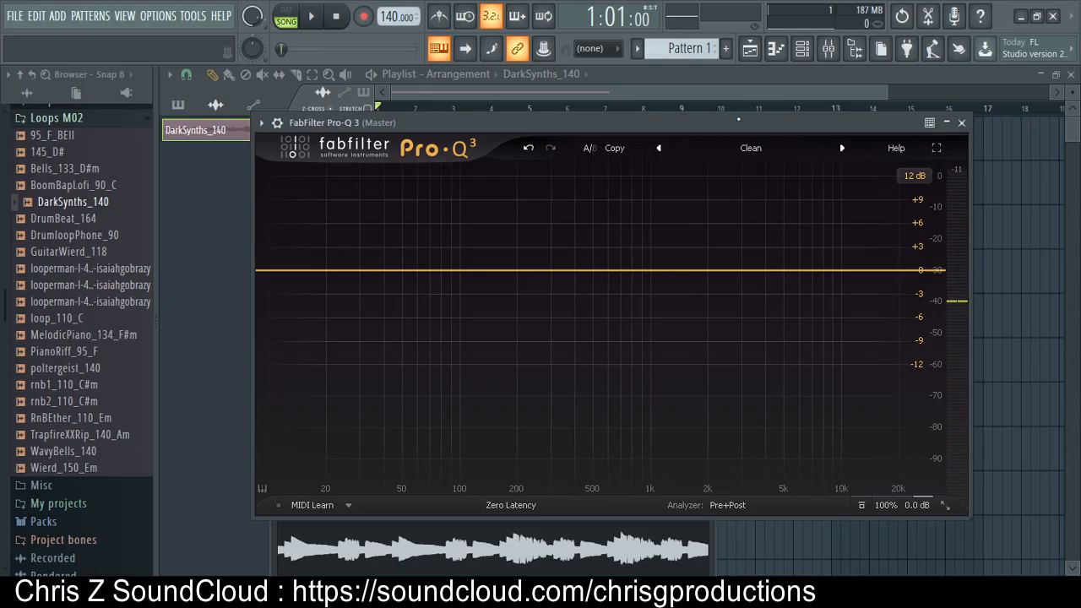
{"action": "key", "text": "space"}
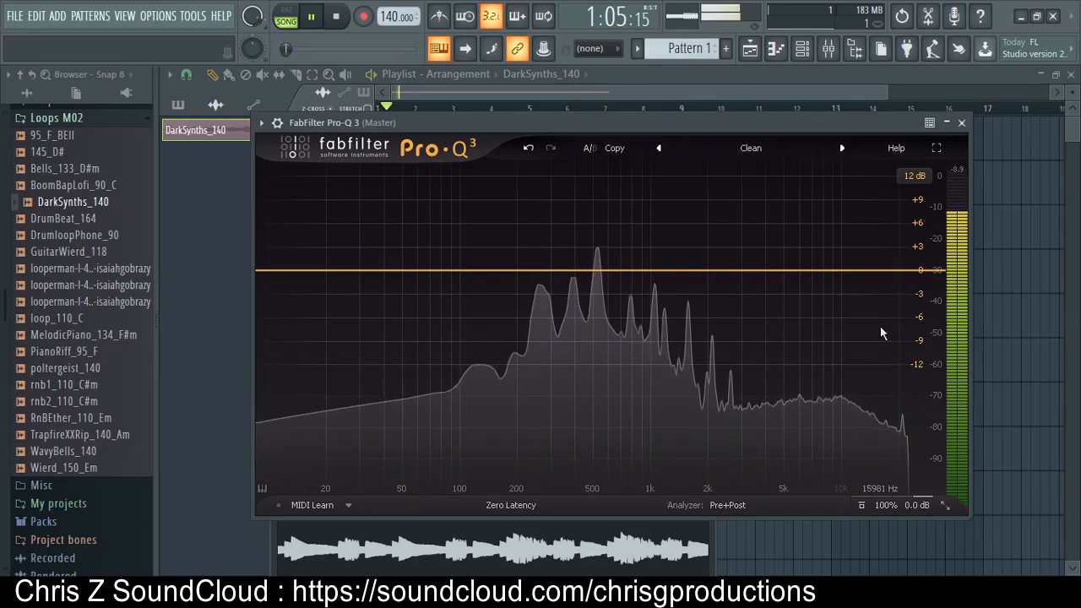
{"action": "key", "text": "space"}
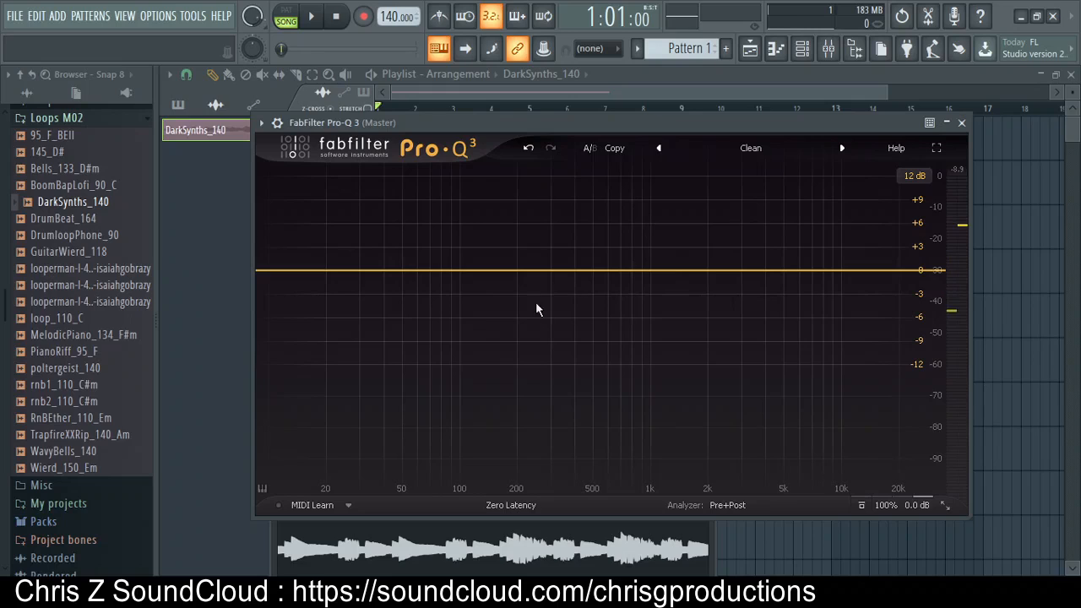
Disable Pro-Q 3 on the Master track and clear the plugin and mixer windows from the playlist
{"action": "left_click_drag", "start_coordinate": [769, 123], "coordinate": [761, 175]}
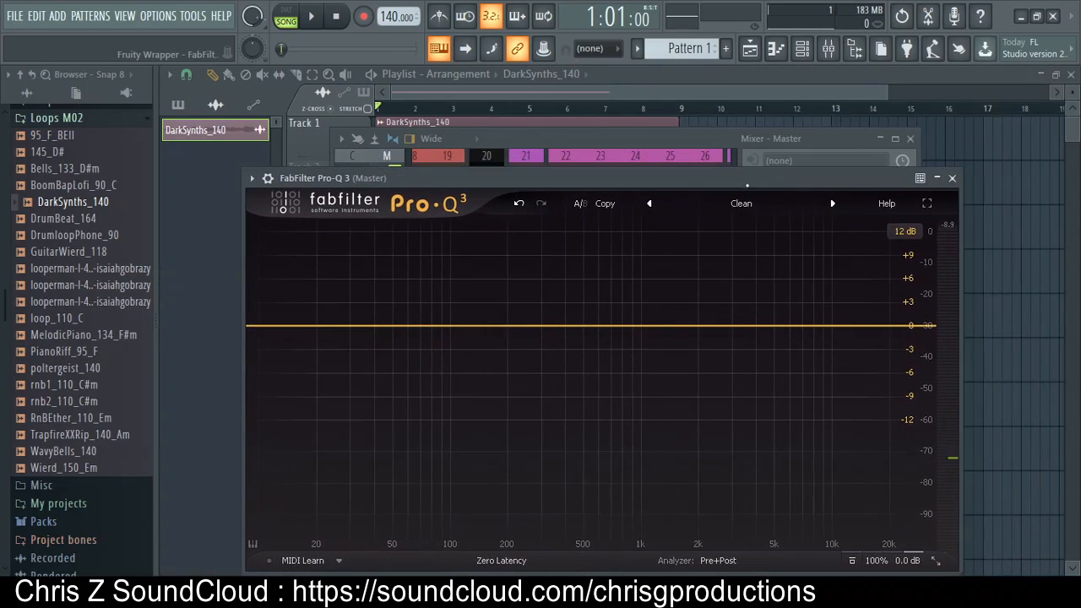
{"action": "left_click", "coordinate": [948, 174]}
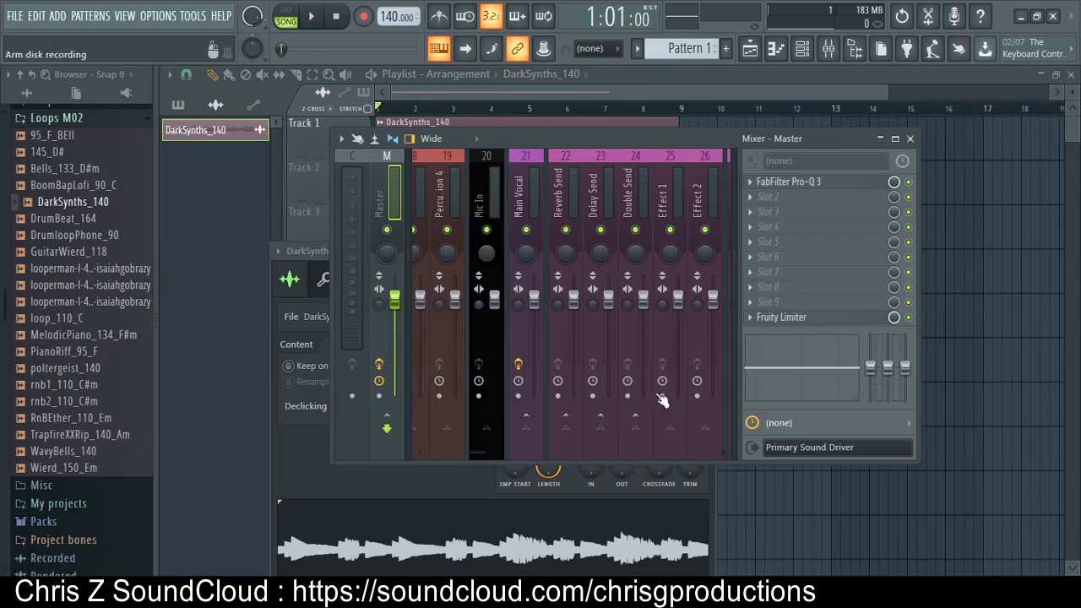
{"action": "left_click", "coordinate": [909, 182]}
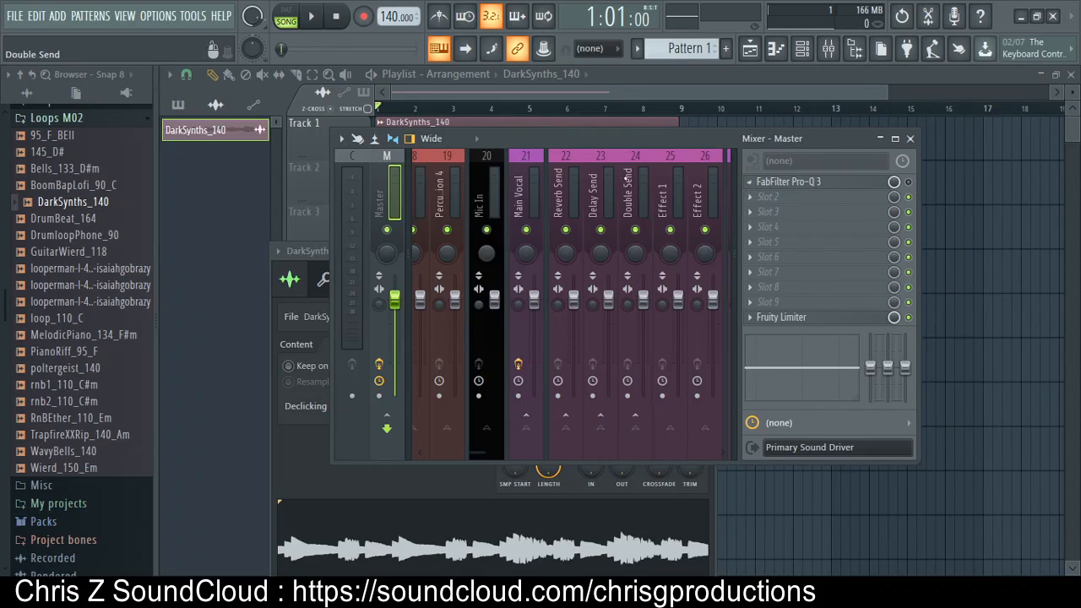
{"action": "left_click_drag", "start_coordinate": [623, 137], "coordinate": [907, 211]}
{"action": "left_click", "coordinate": [441, 100]}
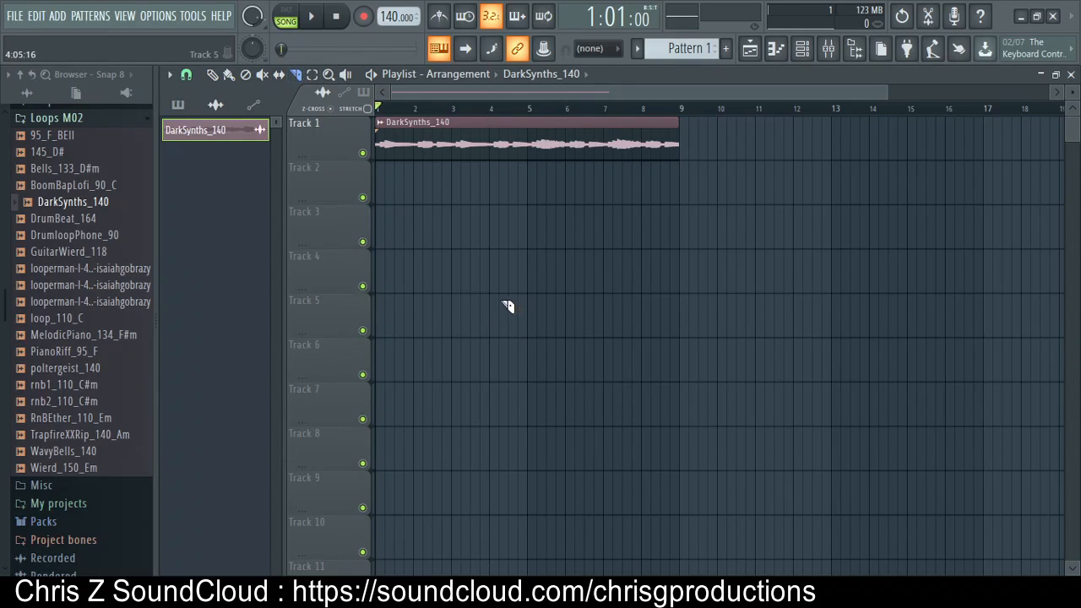
Place a second DarkSynths_140 clip on Track 1 at bar 9, directly after the first one
{"action": "left_click_drag", "start_coordinate": [750, 145], "coordinate": [728, 157]}
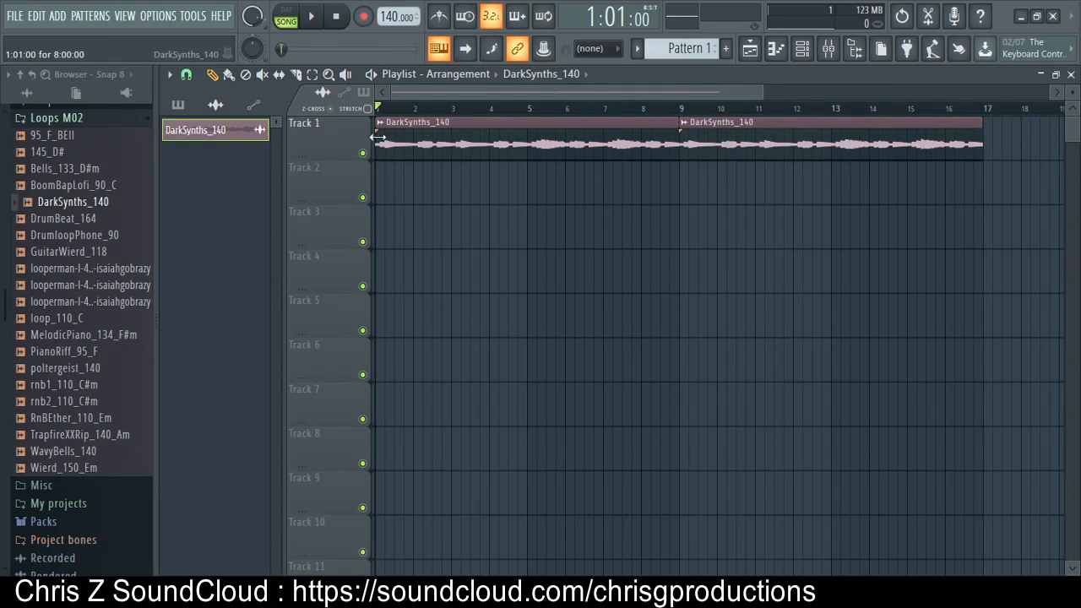
{"action": "mouse_move", "coordinate": [427, 110]}
{"action": "left_mouse_down"}
{"action": "mouse_move", "coordinate": [385, 108]}
{"action": "mouse_move", "coordinate": [875, 107]}
{"action": "mouse_move", "coordinate": [644, 106]}
{"action": "mouse_move", "coordinate": [691, 110]}
{"action": "mouse_move", "coordinate": [228, 135]}
{"action": "left_mouse_up"}
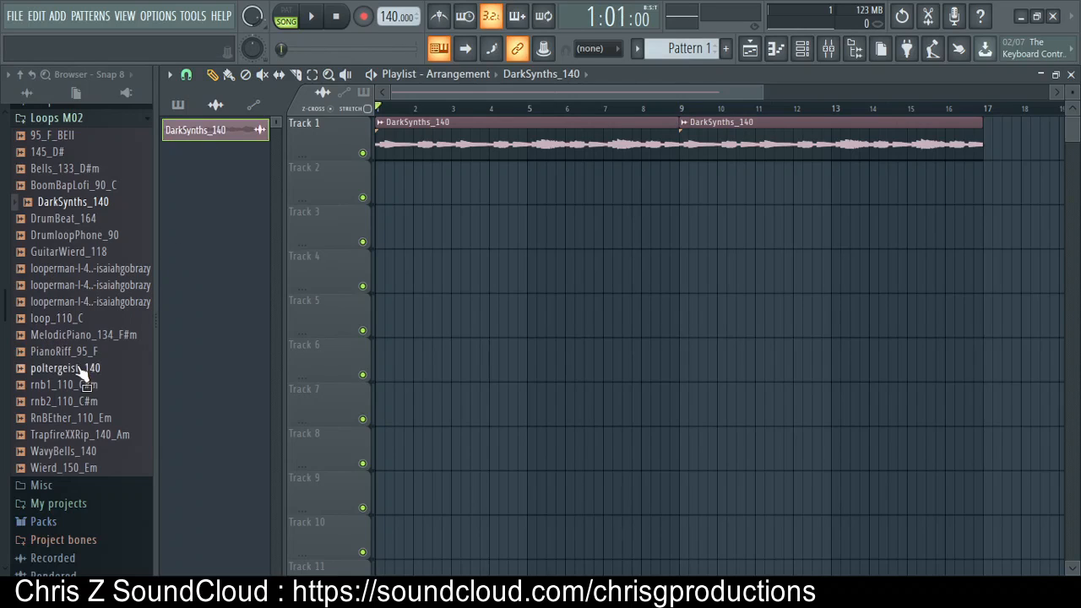
Collapse the Loops M02 folder and go to the Cymatics packs in the Sounds folder
{"action": "scroll", "coordinate": [81, 371], "scroll_direction": "down", "scroll_amount": 1}
{"action": "scroll", "coordinate": [85, 377], "scroll_direction": "up", "scroll_amount": 4}
{"action": "left_click", "coordinate": [91, 408]}
{"action": "scroll", "coordinate": [94, 416], "scroll_direction": "down", "scroll_amount": 1}
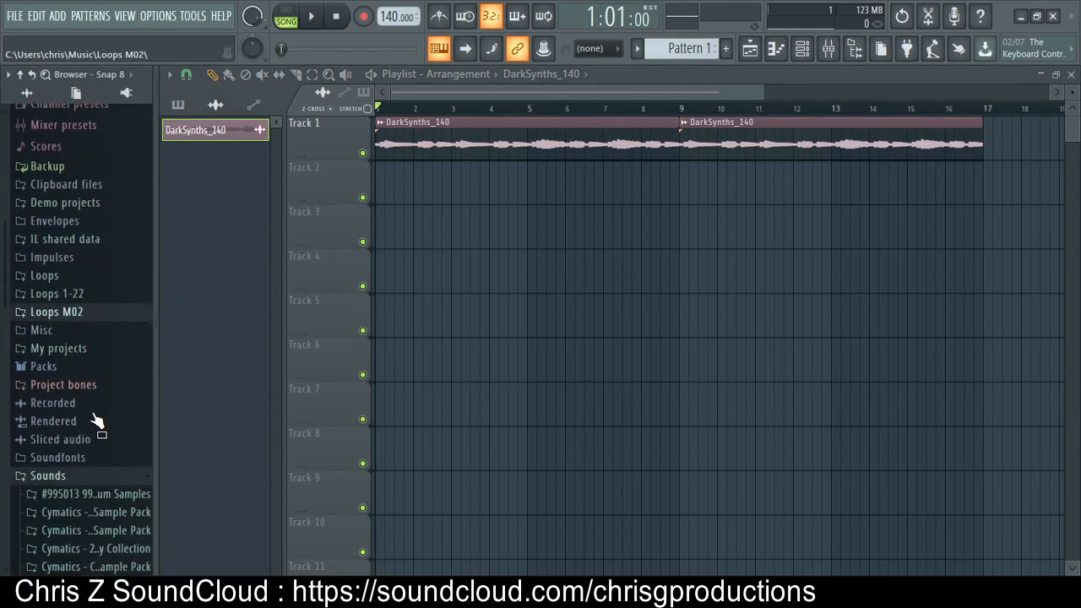
{"action": "scroll", "coordinate": [96, 414], "scroll_direction": "down", "scroll_amount": 4}
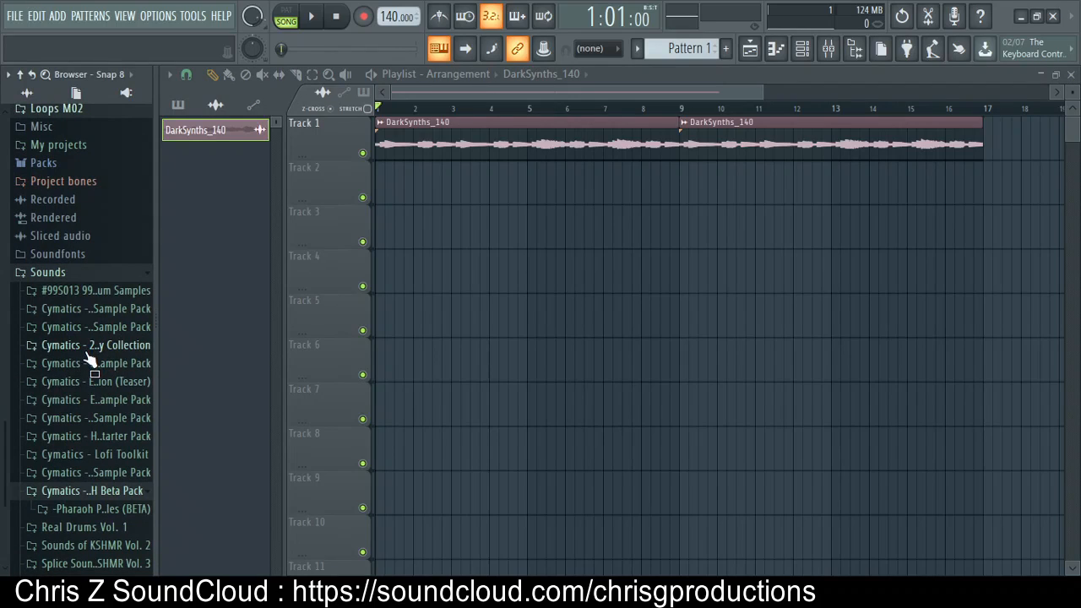
{"action": "scroll", "coordinate": [51, 494], "scroll_direction": "down", "scroll_amount": 1}
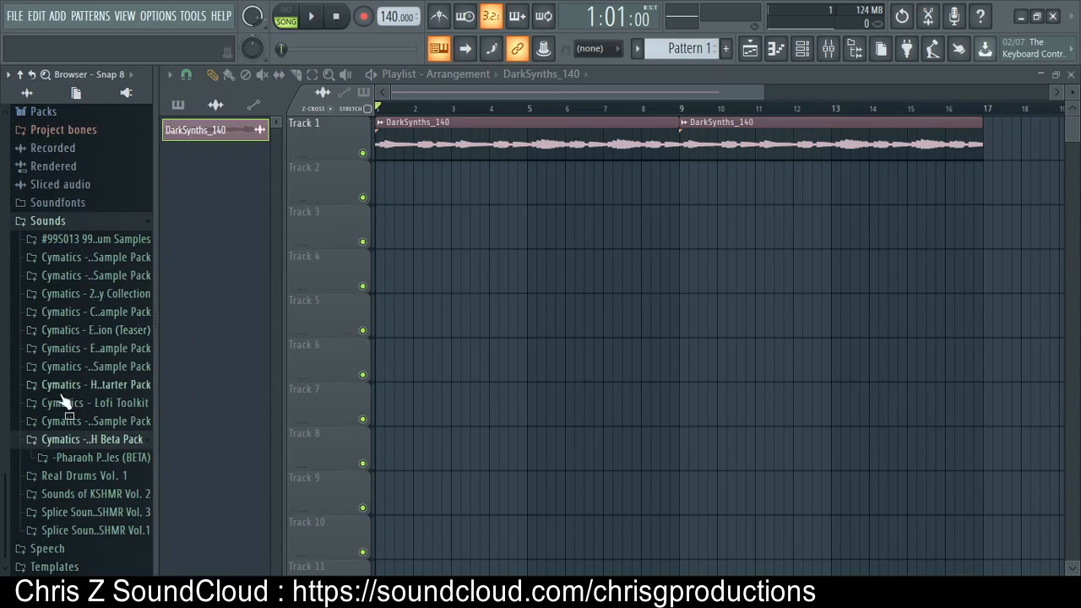
Look through the contents of several Cymatics sample packs in the Sounds folder for drum sounds
{"action": "scroll", "coordinate": [88, 404], "scroll_direction": "up", "scroll_amount": 2}
{"action": "scroll", "coordinate": [89, 404], "scroll_direction": "down", "scroll_amount": 3}
{"action": "left_click", "coordinate": [99, 355]}
{"action": "left_click", "coordinate": [99, 355]}
{"action": "left_click", "coordinate": [100, 355]}
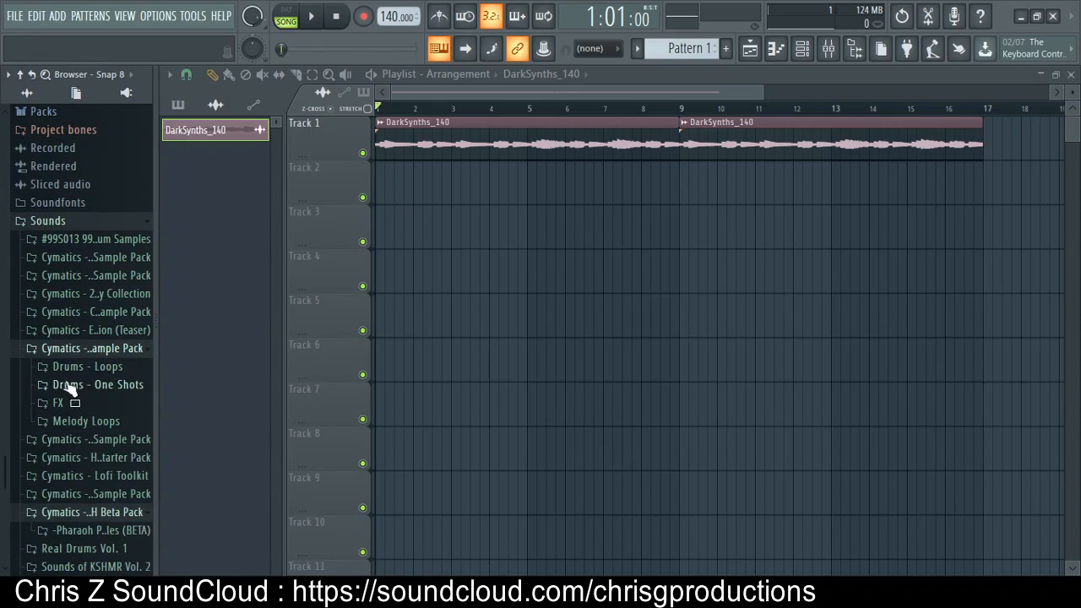
{"action": "left_click", "coordinate": [103, 348]}
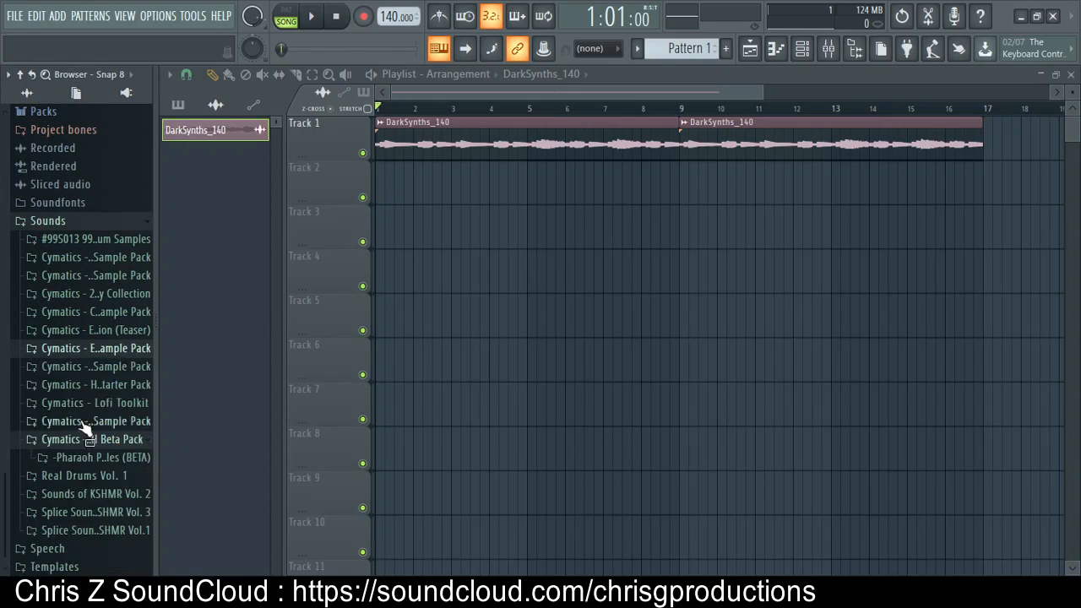
{"action": "left_click", "coordinate": [103, 310]}
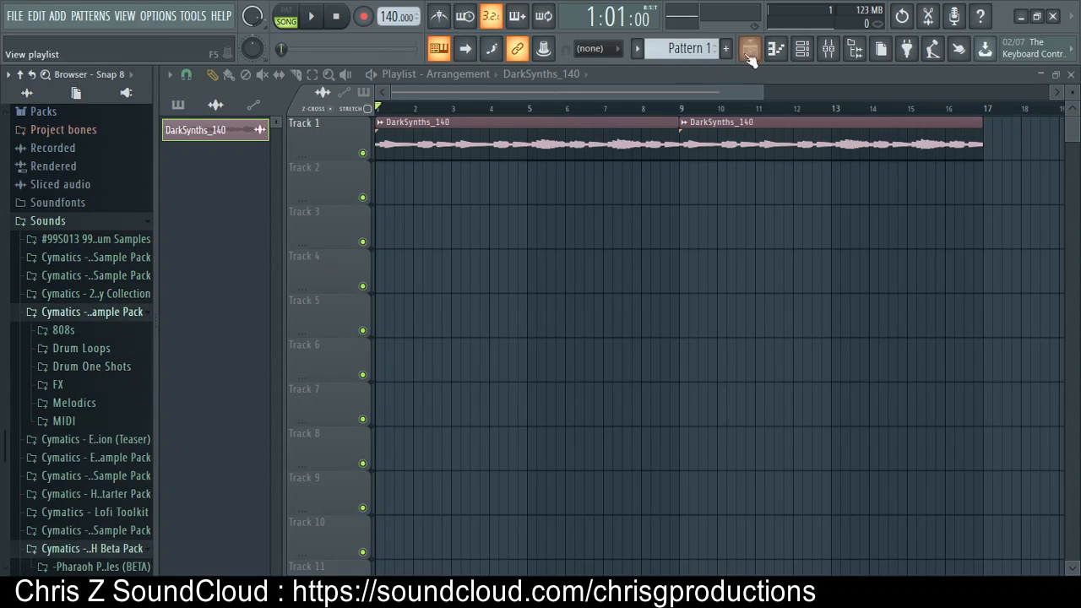
{"action": "left_click", "coordinate": [520, 110]}
{"action": "left_click", "coordinate": [111, 314]}
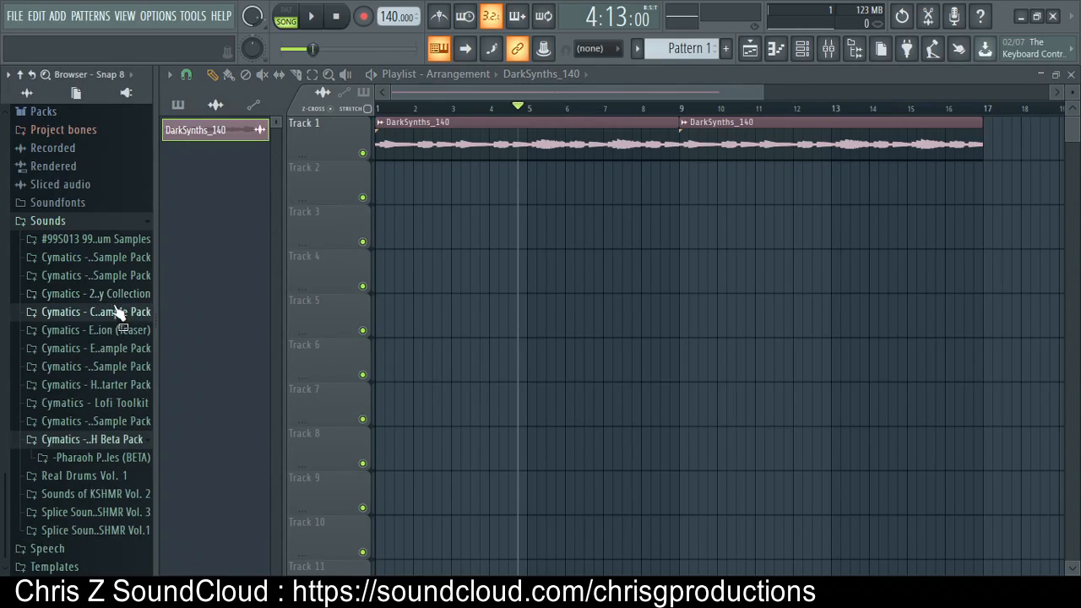
Find Cymatics - 808 Mob Closed Hihat 1 among the pack's closed hi-hat one-shots and load it as a new channel
{"action": "left_click", "coordinate": [93, 275]}
{"action": "key", "text": "space"}
{"action": "left_click", "coordinate": [93, 312]}
{"action": "left_click", "coordinate": [83, 366]}
{"action": "left_click", "coordinate": [108, 402]}
{"action": "left_click", "coordinate": [116, 420]}
{"action": "key", "text": "space"}
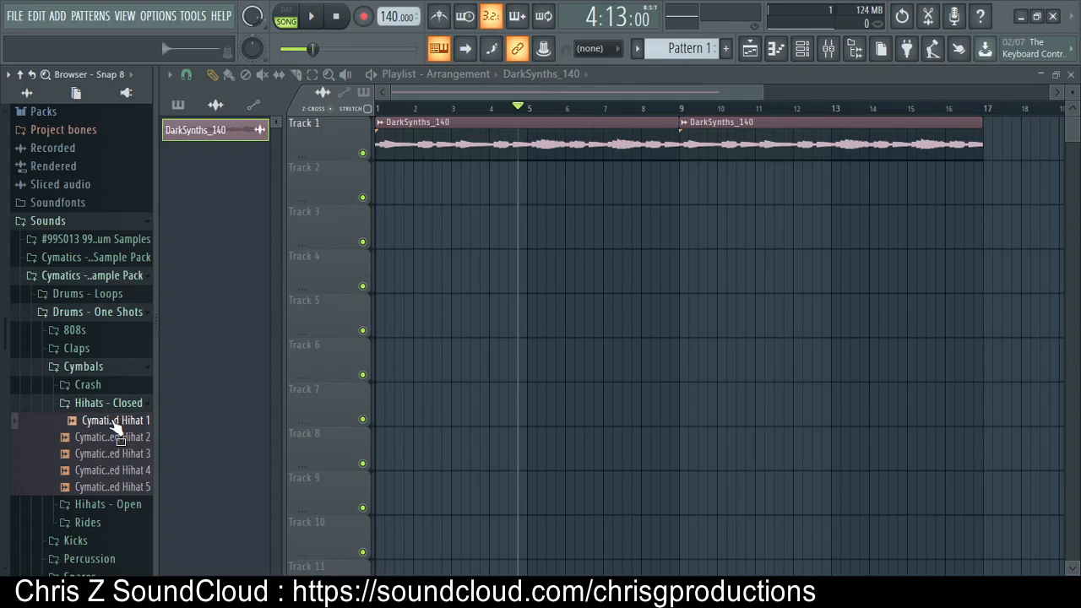
{"action": "left_click_drag", "start_coordinate": [110, 419], "coordinate": [187, 397]}
Move the hi-hat's channel settings window aside and bring the pack's drum one-shot folders back into view
{"action": "scroll", "coordinate": [91, 445], "scroll_direction": "down", "scroll_amount": 4}
{"action": "scroll", "coordinate": [85, 337], "scroll_direction": "up", "scroll_amount": 5}
{"action": "left_click", "coordinate": [93, 276]}
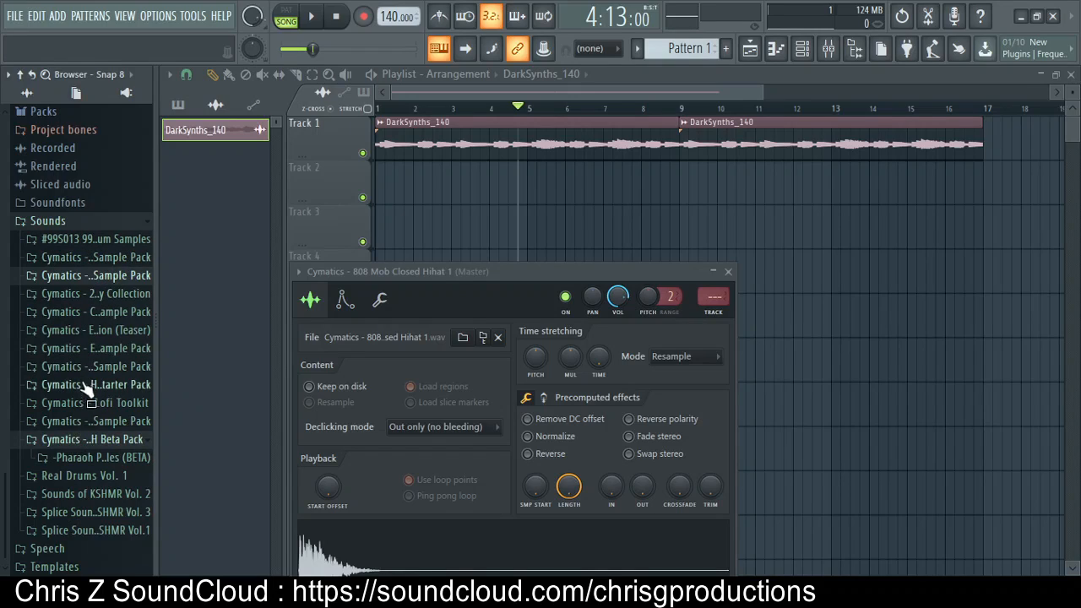
{"action": "left_click_drag", "start_coordinate": [380, 271], "coordinate": [263, 127]}
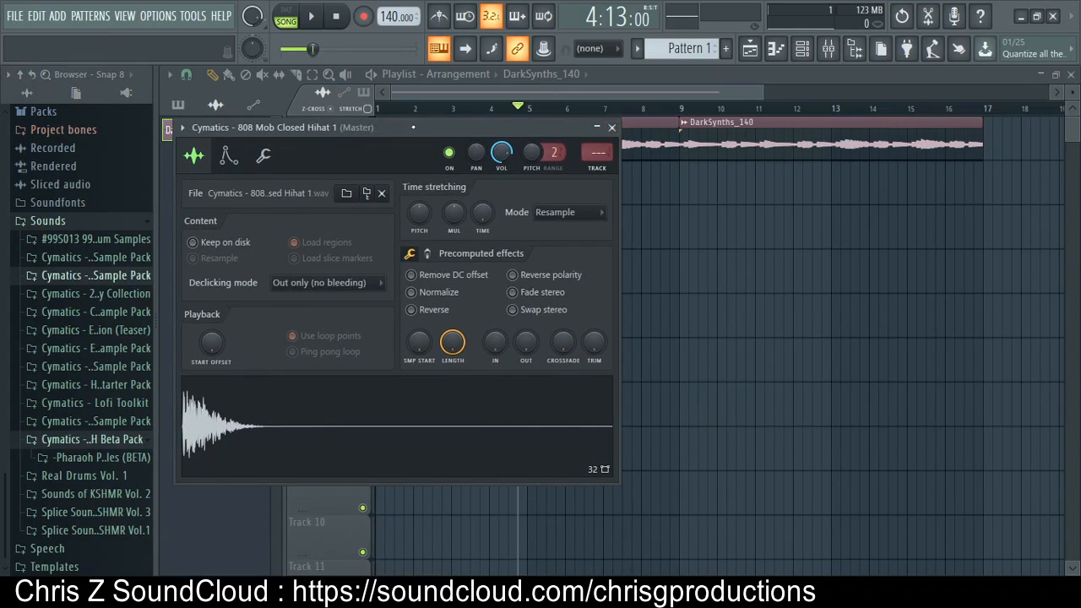
{"action": "left_click_drag", "start_coordinate": [409, 127], "coordinate": [496, 118]}
{"action": "left_click", "coordinate": [95, 275]}
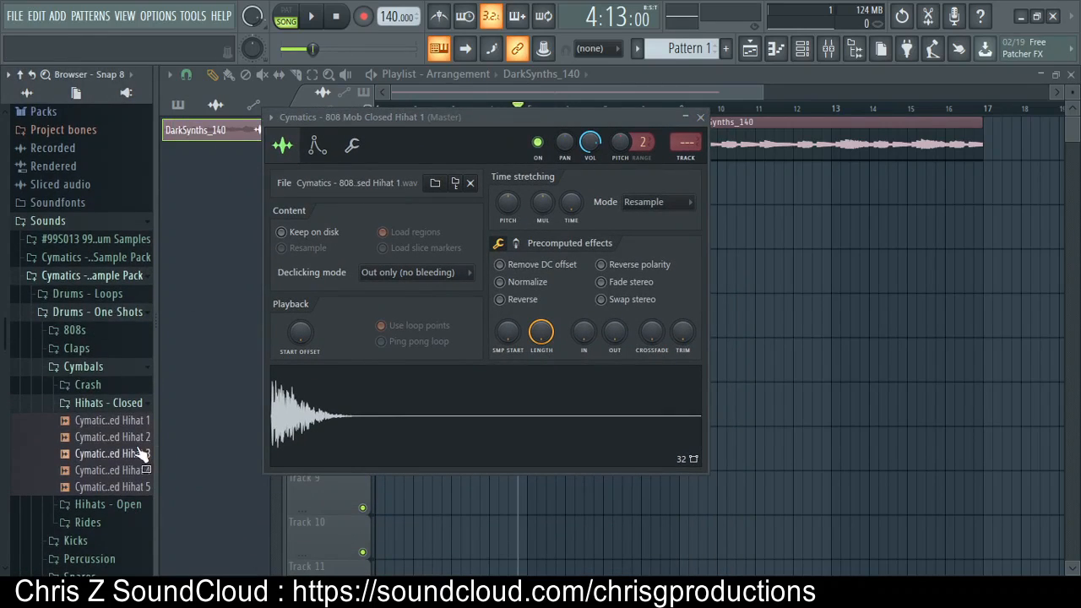
{"action": "scroll", "coordinate": [135, 389], "scroll_direction": "down", "scroll_amount": 2}
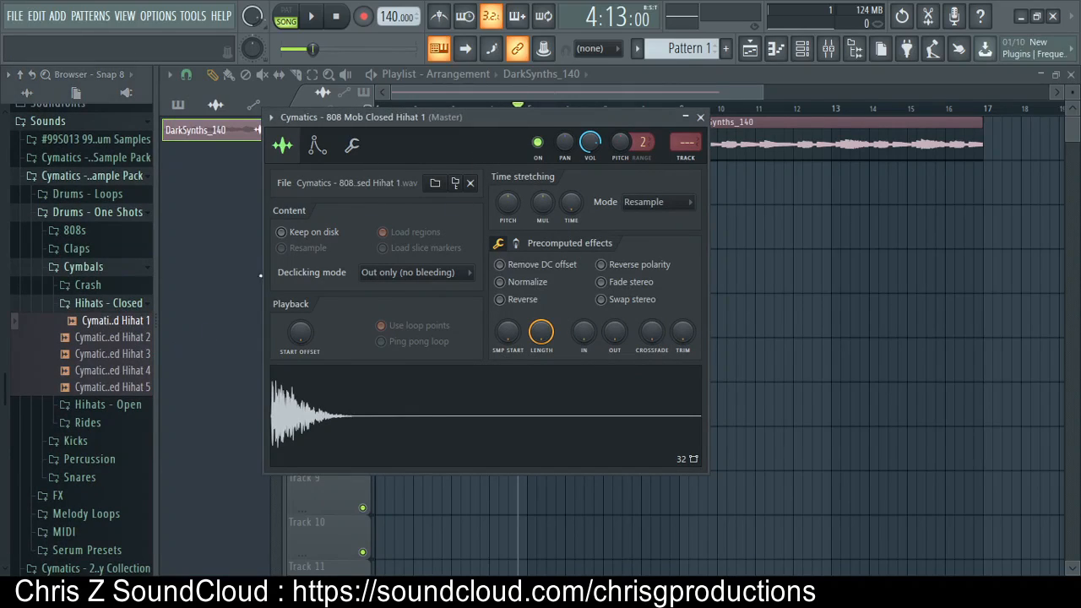
Open the channel rack and arrange it above the hi-hat's channel settings window
{"action": "left_click_drag", "start_coordinate": [487, 118], "coordinate": [549, 132]}
{"action": "left_click", "coordinate": [803, 48]}
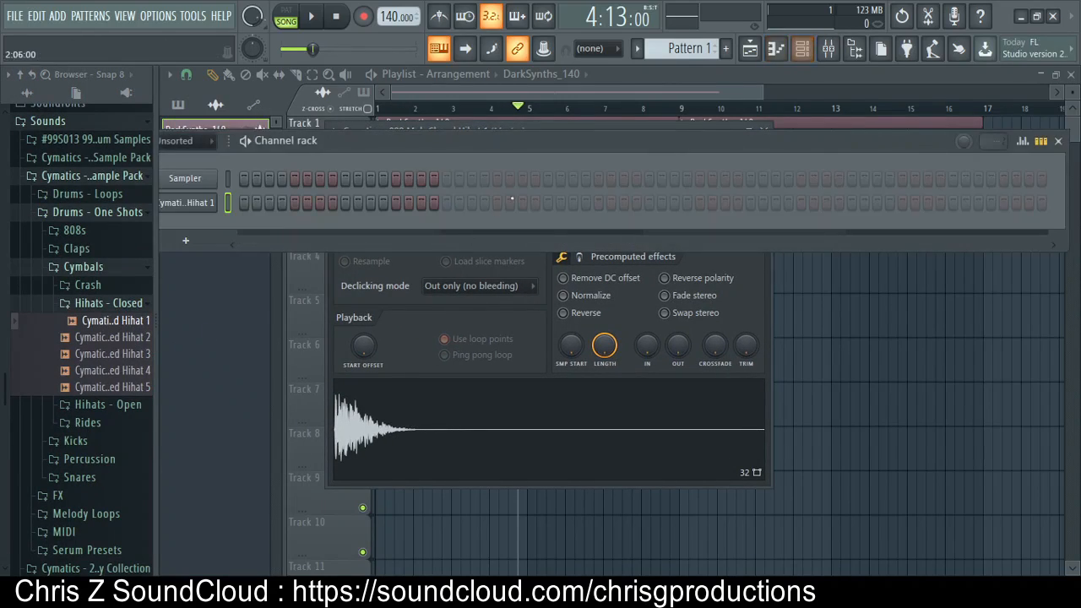
{"action": "left_click_drag", "start_coordinate": [589, 181], "coordinate": [663, 207]}
{"action": "left_click_drag", "start_coordinate": [667, 131], "coordinate": [667, 320]}
Place three four-bar Pattern 1 clips on Track 2, starting at bars 5, 9 and 13
{"action": "left_click", "coordinate": [680, 49]}
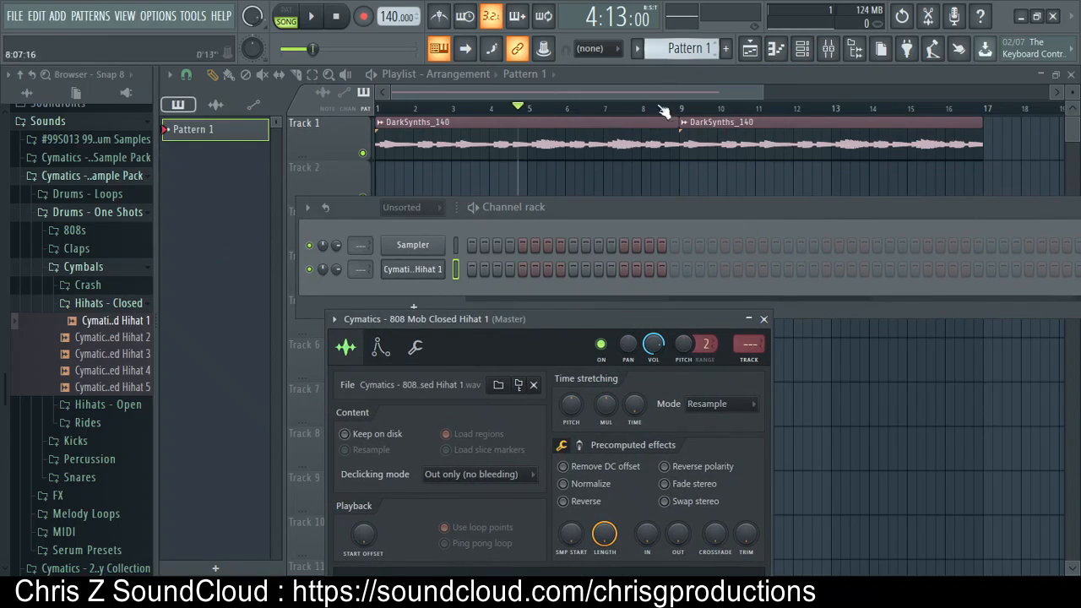
{"action": "left_click", "coordinate": [535, 182]}
{"action": "left_click_drag", "start_coordinate": [562, 183], "coordinate": [681, 199]}
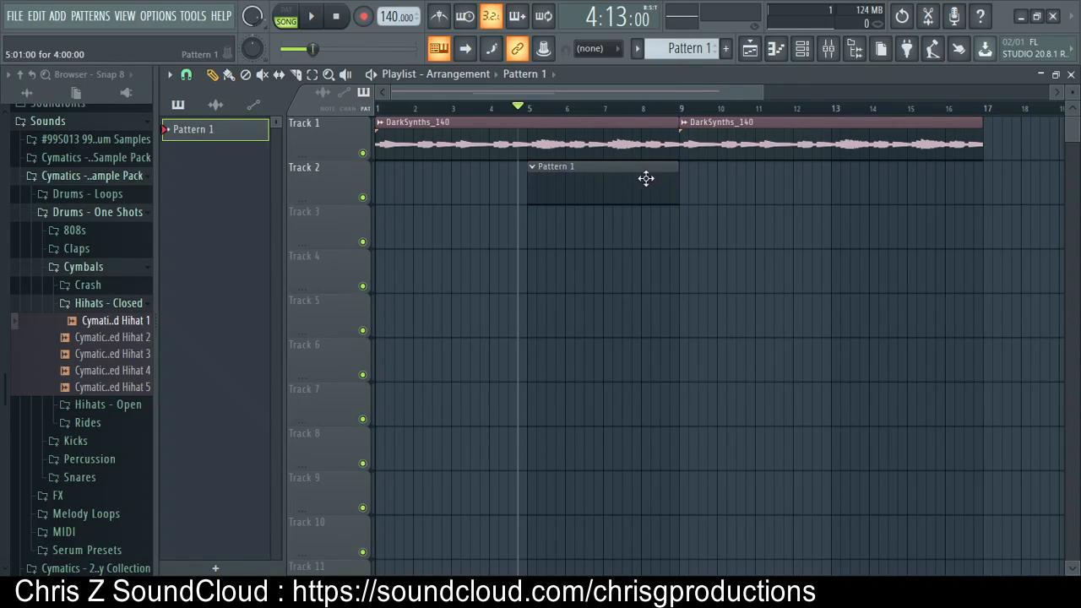
{"action": "left_click_drag", "start_coordinate": [629, 194], "coordinate": [461, 198]}
{"action": "left_click_drag", "start_coordinate": [335, 196], "coordinate": [631, 189]}
{"action": "left_click_drag", "start_coordinate": [702, 185], "coordinate": [910, 187]}
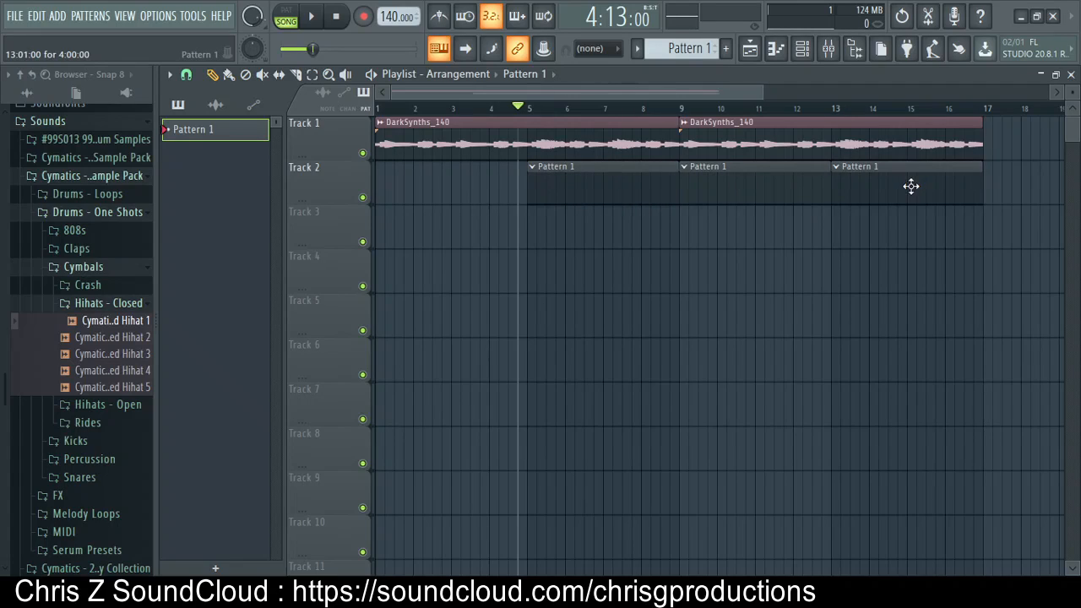
Fill the Closed Hihat 1 channel with hits on every second step over four bars and play the arrangement
{"action": "key", "text": "F6"}
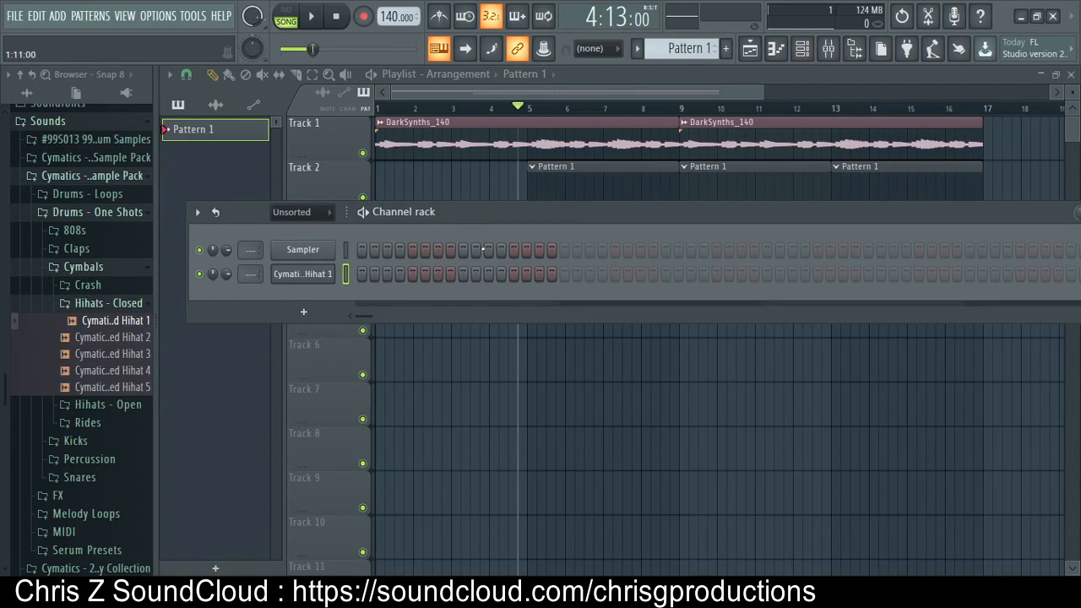
{"action": "left_click_drag", "start_coordinate": [555, 211], "coordinate": [353, 215]}
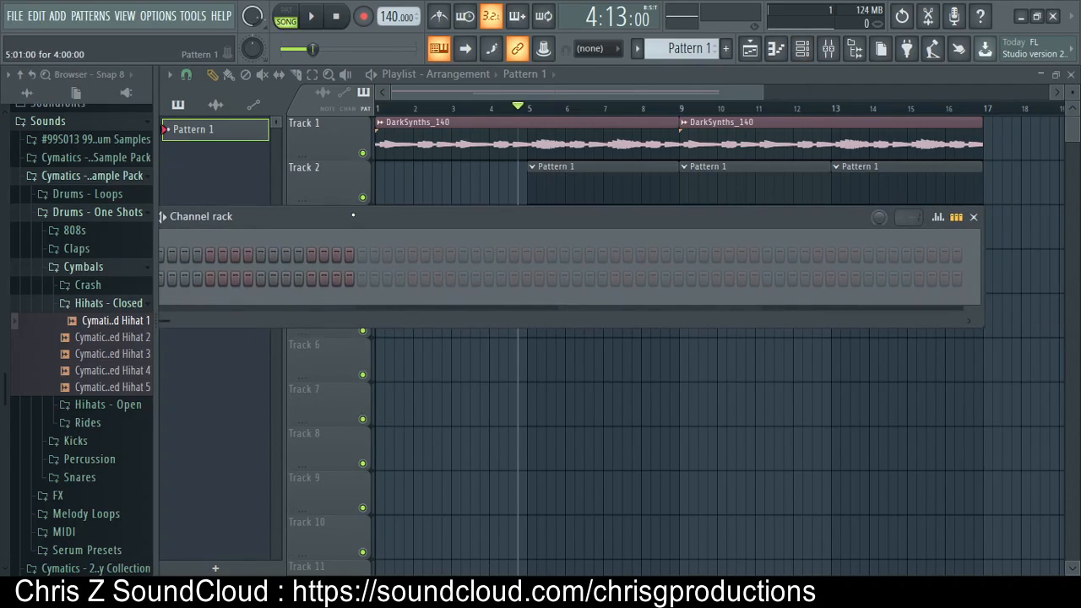
{"action": "left_click", "coordinate": [945, 282]}
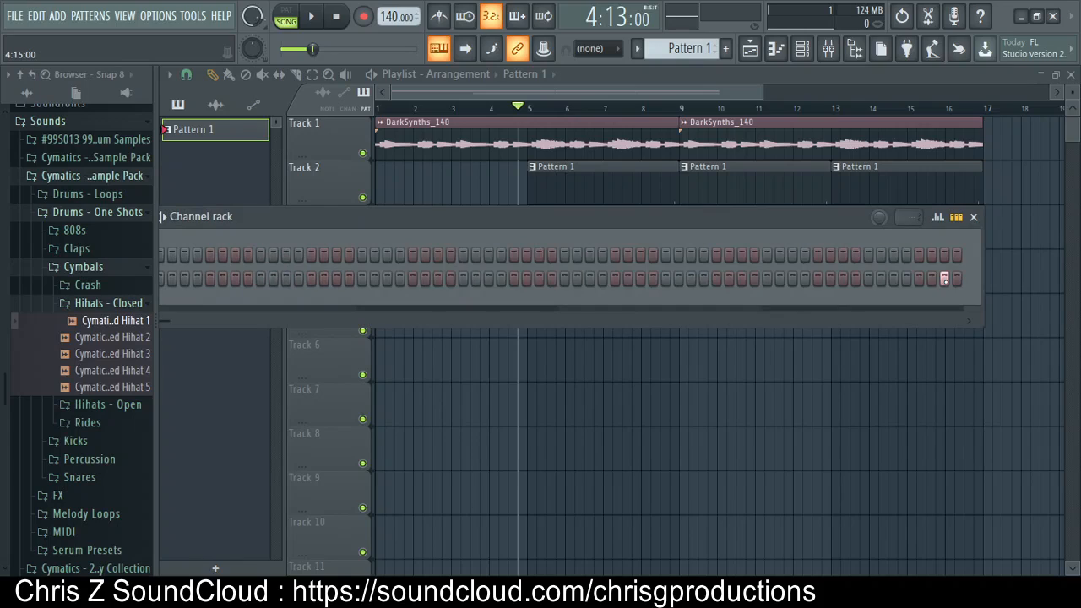
{"action": "left_click_drag", "start_coordinate": [587, 217], "coordinate": [692, 246]}
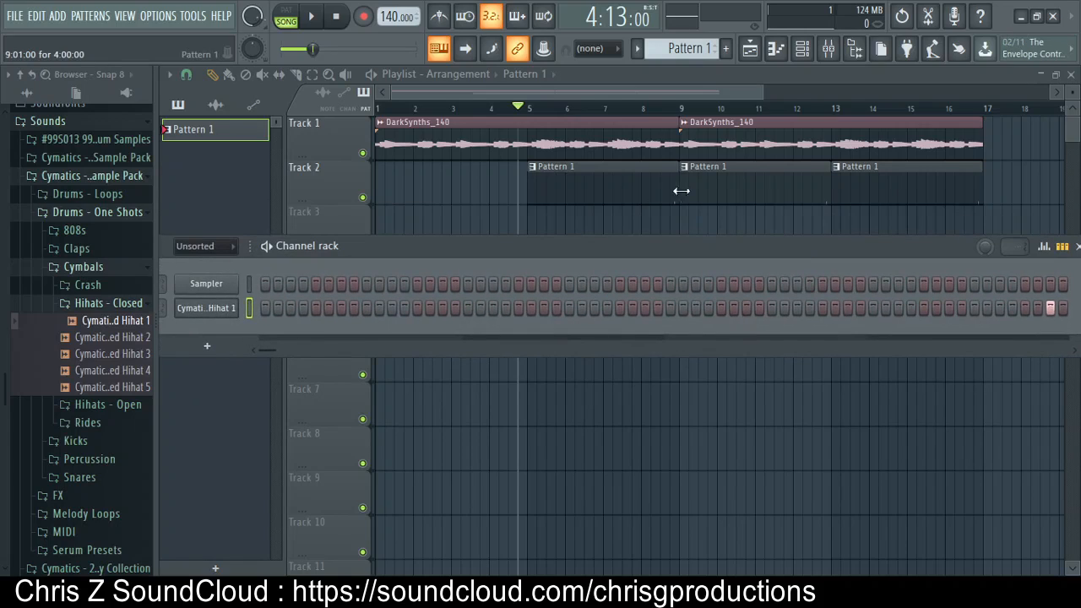
{"action": "left_click_drag", "start_coordinate": [591, 246], "coordinate": [636, 222]}
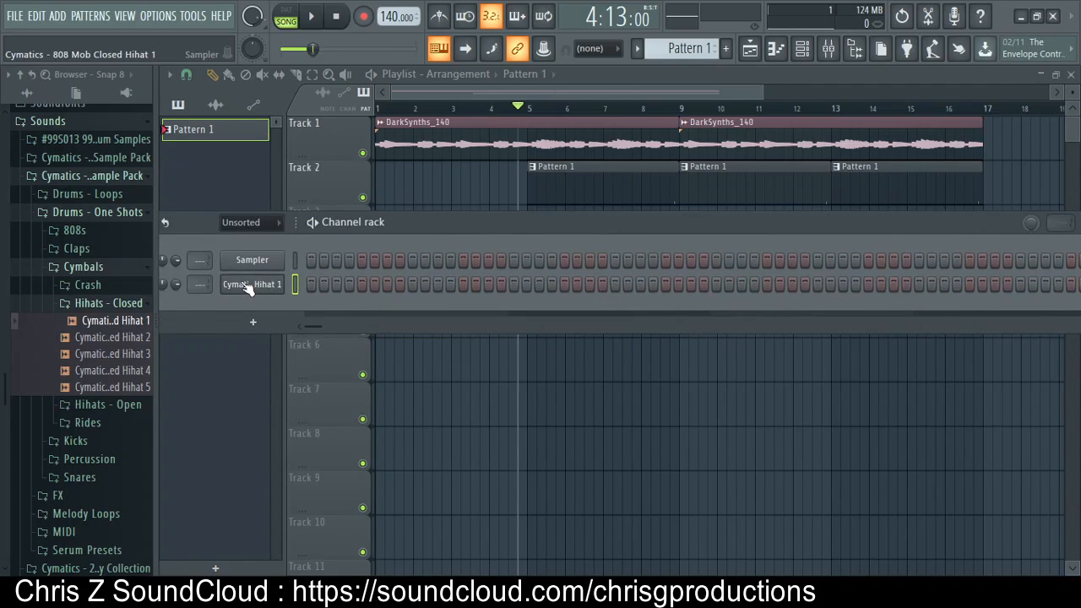
{"action": "left_click", "coordinate": [529, 330]}
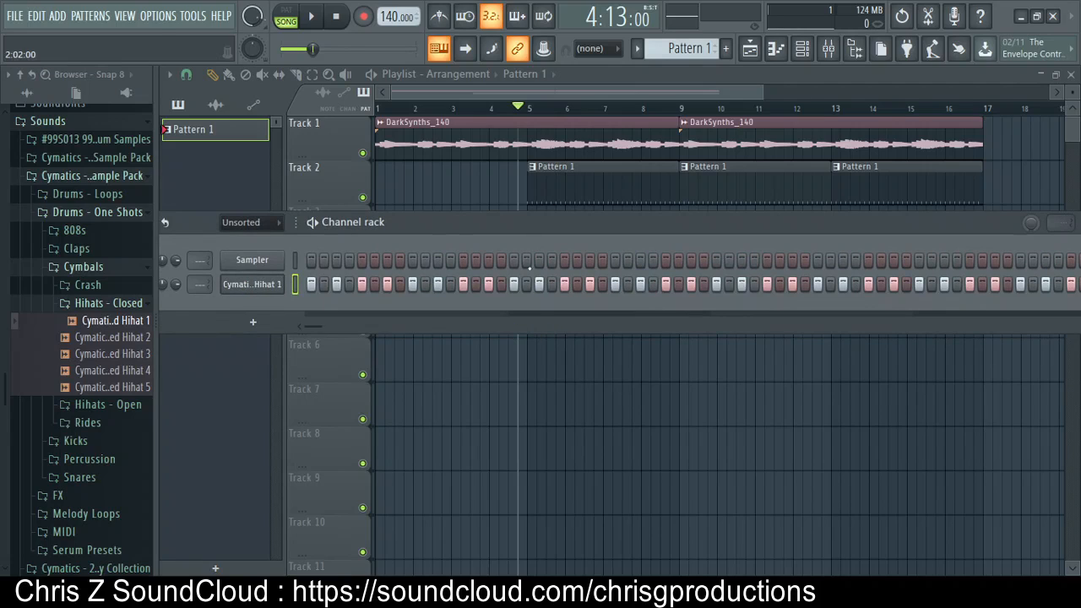
{"action": "left_click_drag", "start_coordinate": [532, 225], "coordinate": [524, 244]}
{"action": "key", "text": "space"}
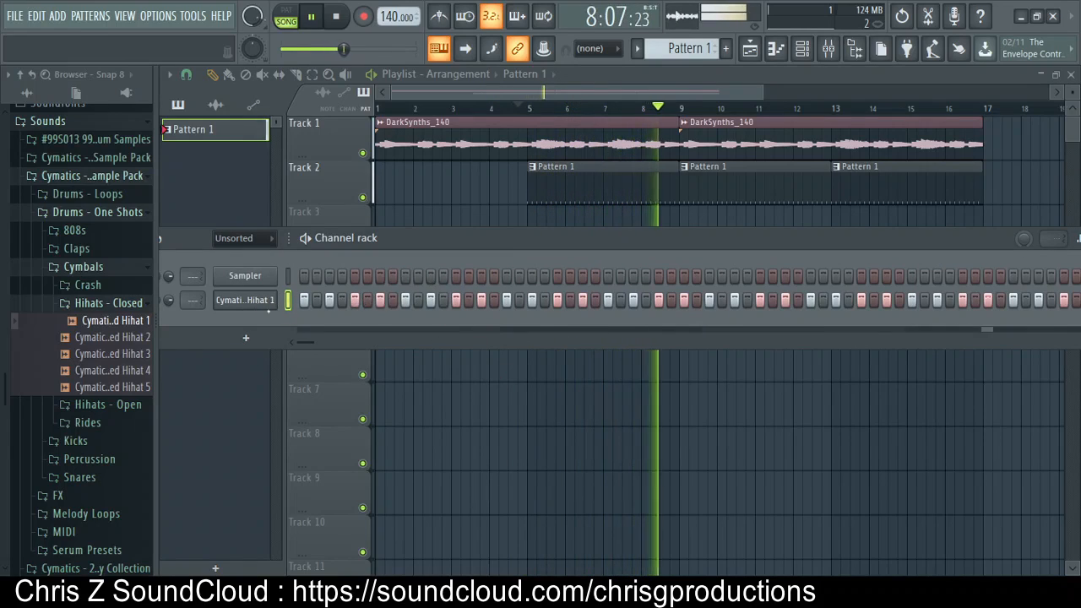
{"action": "key", "text": "space"}
Open the hi-hat's piano roll and add an extra C5 hit and a fast triple roll in bar 1
{"action": "key", "text": "F7"}
{"action": "scroll", "coordinate": [447, 301], "scroll_direction": "down", "scroll_amount": 4}
{"action": "scroll", "coordinate": [312, 329], "scroll_direction": "up", "scroll_amount": 1}
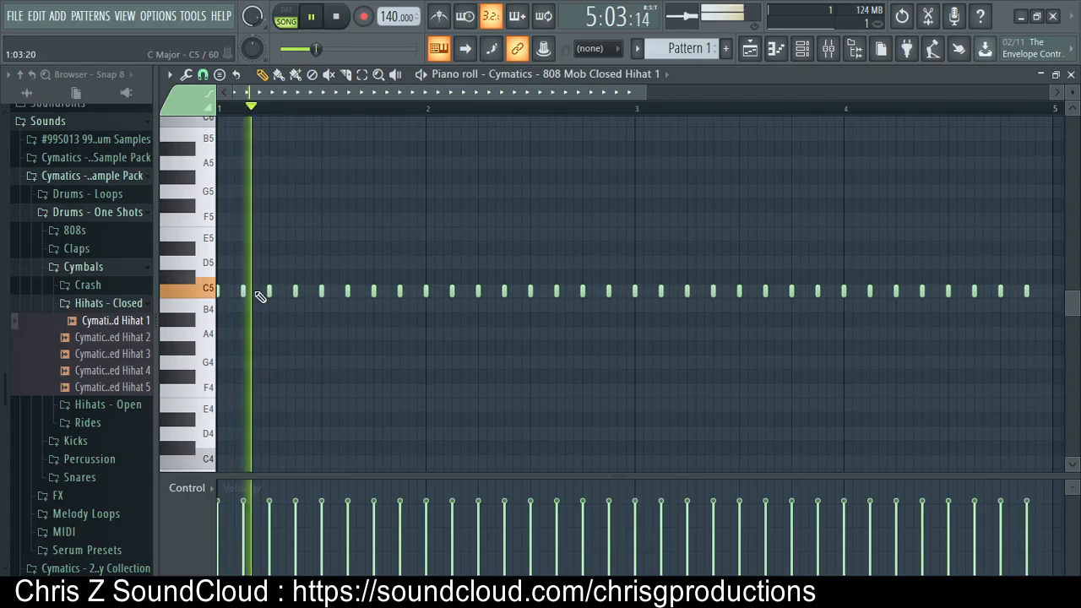
{"action": "left_click", "coordinate": [361, 292]}
{"action": "key", "text": "space"}
{"action": "scroll", "coordinate": [293, 297], "scroll_direction": "up", "scroll_amount": 2}
{"action": "left_click", "coordinate": [295, 293]}
{"action": "left_click", "coordinate": [302, 292]}
{"action": "key", "text": "space"}
{"action": "key", "text": "space"}
{"action": "key", "text": "space"}
{"action": "scroll", "coordinate": [393, 292], "scroll_direction": "down", "scroll_amount": 2}
Add extra C5 hi-hat hits and a fast triple roll in bar 2 while playing the pattern
{"action": "left_click", "coordinate": [392, 293]}
{"action": "key", "text": "space"}
{"action": "key", "text": "space"}
{"action": "key", "text": "space"}
{"action": "key", "text": "space"}
{"action": "right_click", "coordinate": [393, 294]}
{"action": "left_click", "coordinate": [584, 292]}
{"action": "key", "text": "space"}
{"action": "key", "text": "space"}
{"action": "left_click", "coordinate": [621, 292]}
{"action": "left_click", "coordinate": [449, 292]}
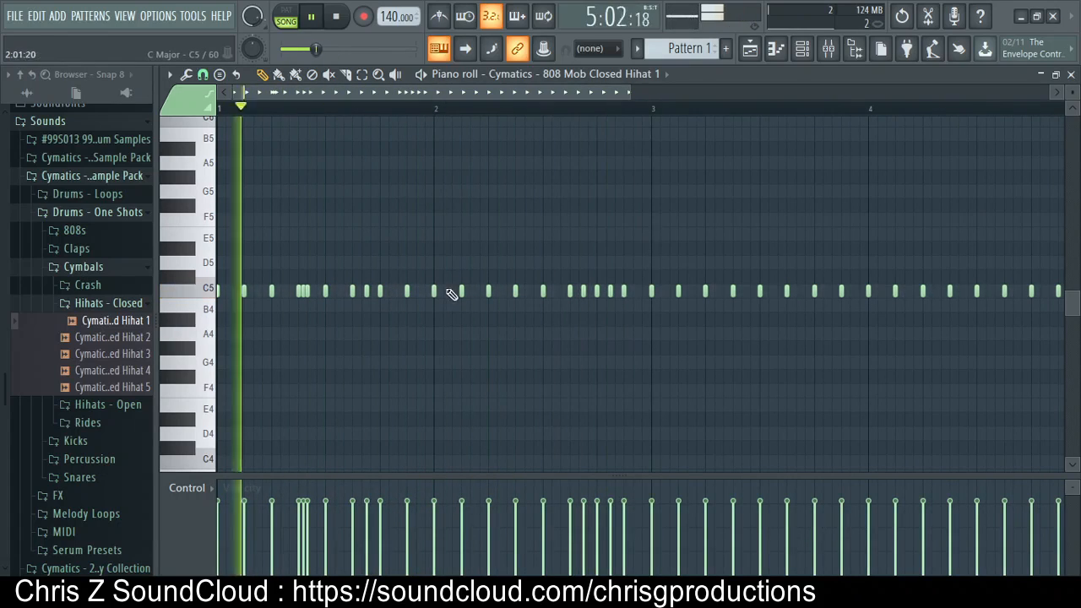
{"action": "scroll", "coordinate": [496, 298], "scroll_direction": "up", "scroll_amount": 2}
{"action": "scroll", "coordinate": [494, 304], "scroll_direction": "down", "scroll_amount": 3}
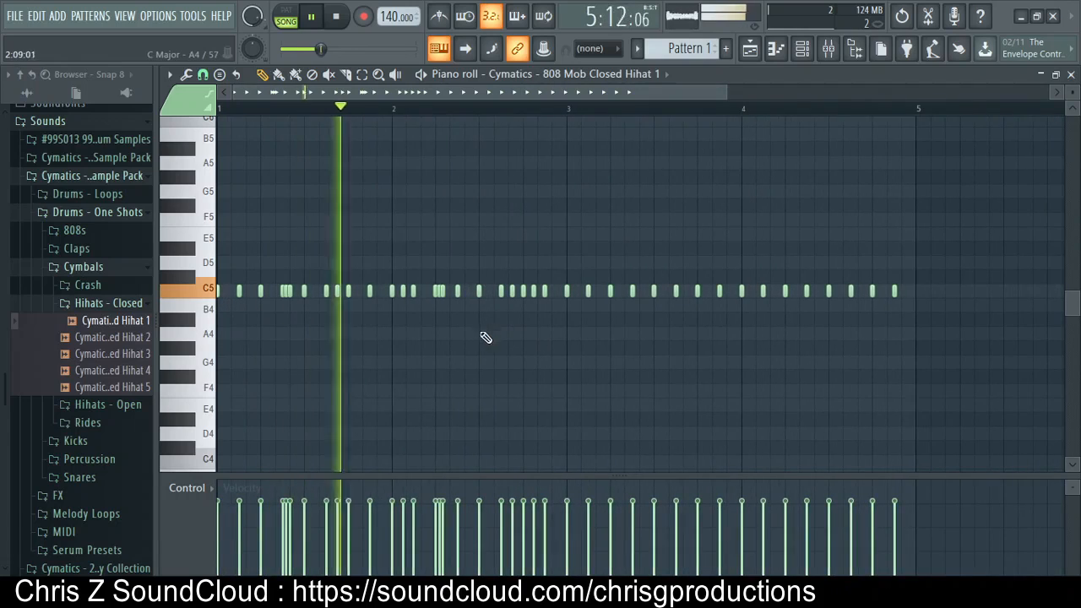
{"action": "key", "text": "space"}
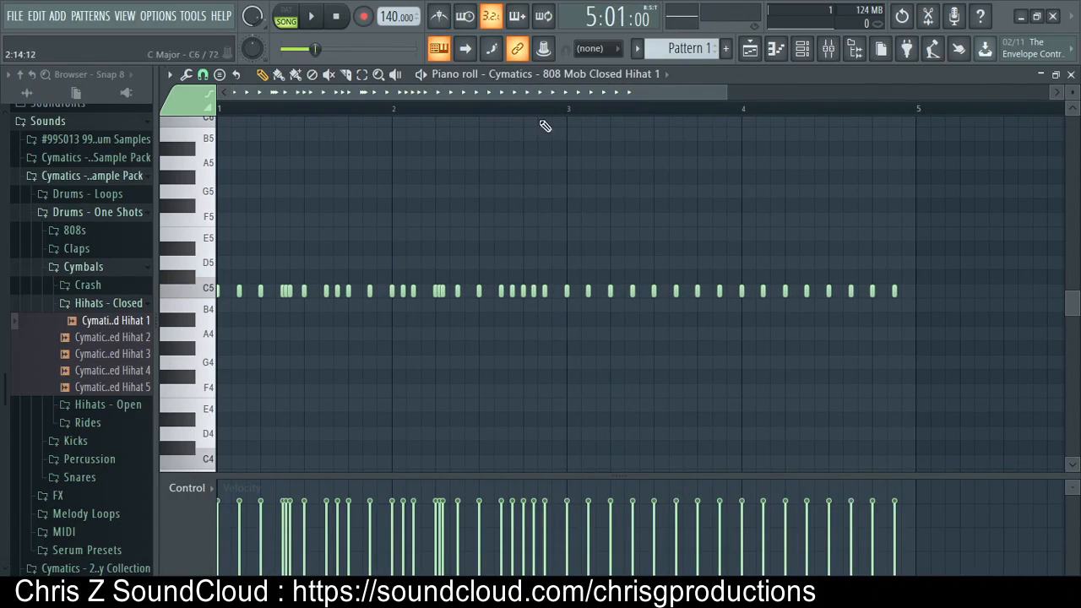
Delete all hi-hat notes in bars 3 and 4
{"action": "left_click_drag", "start_coordinate": [235, 114], "coordinate": [579, 119]}
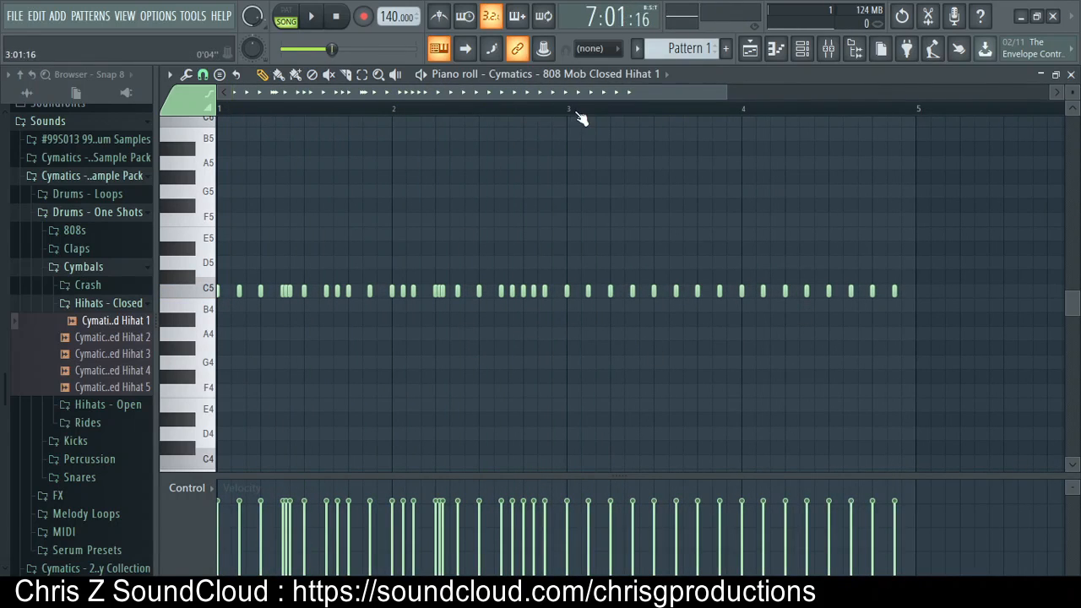
{"action": "left_click_drag", "start_coordinate": [951, 353], "coordinate": [570, 245]}
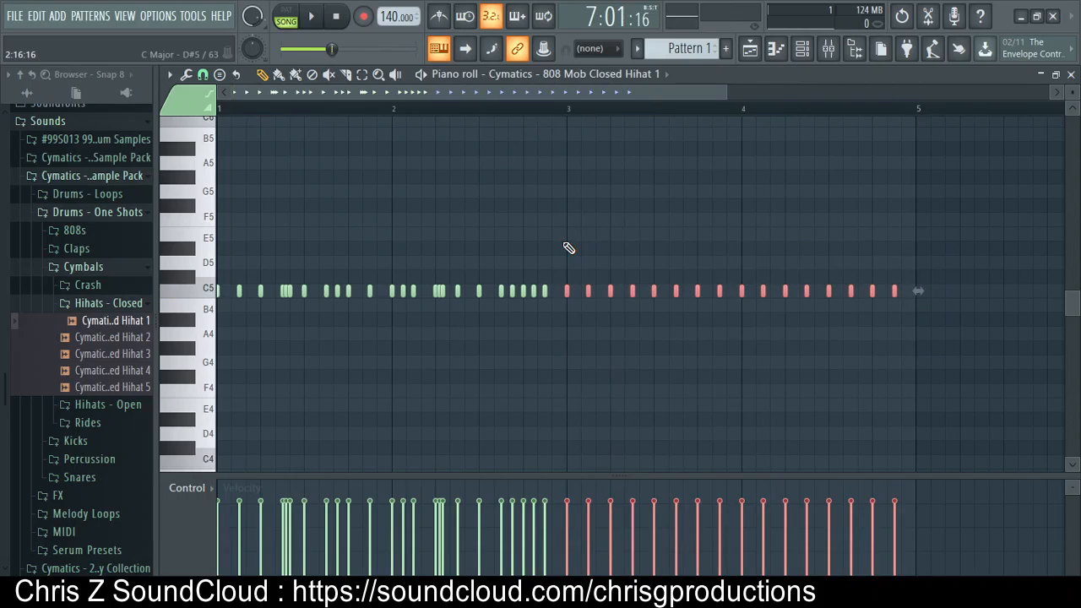
{"action": "key", "text": "Delete"}
Duplicate the hi-hat notes of bars 1 and 2 into bars 3 and 4, and play the pattern from its start
{"action": "key", "text": "ctrl+a"}
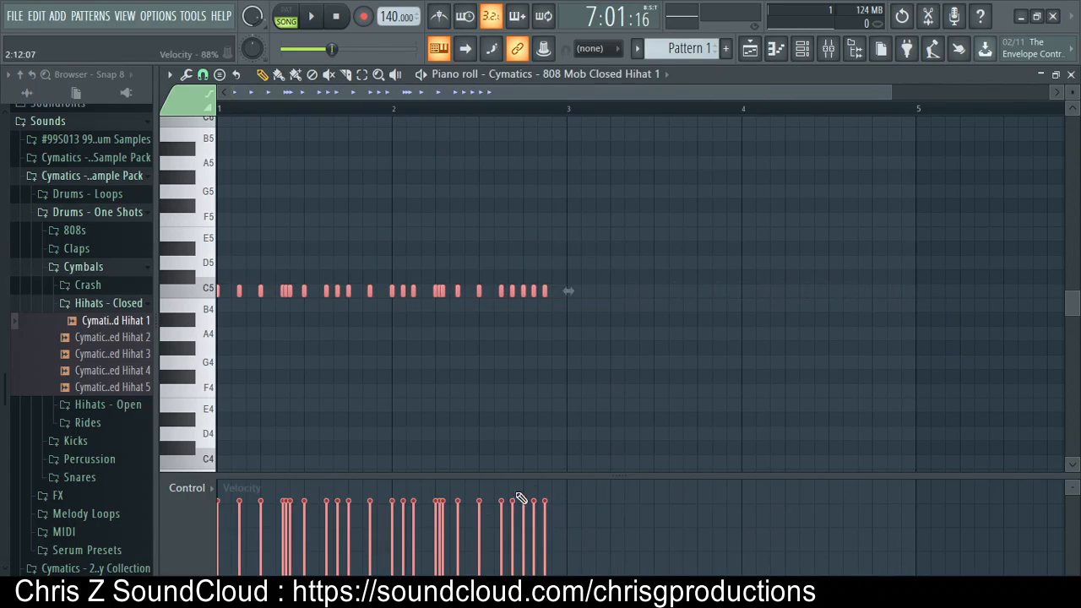
{"action": "key", "text": "ctrl+b"}
{"action": "left_click_drag", "start_coordinate": [558, 290], "coordinate": [567, 293]}
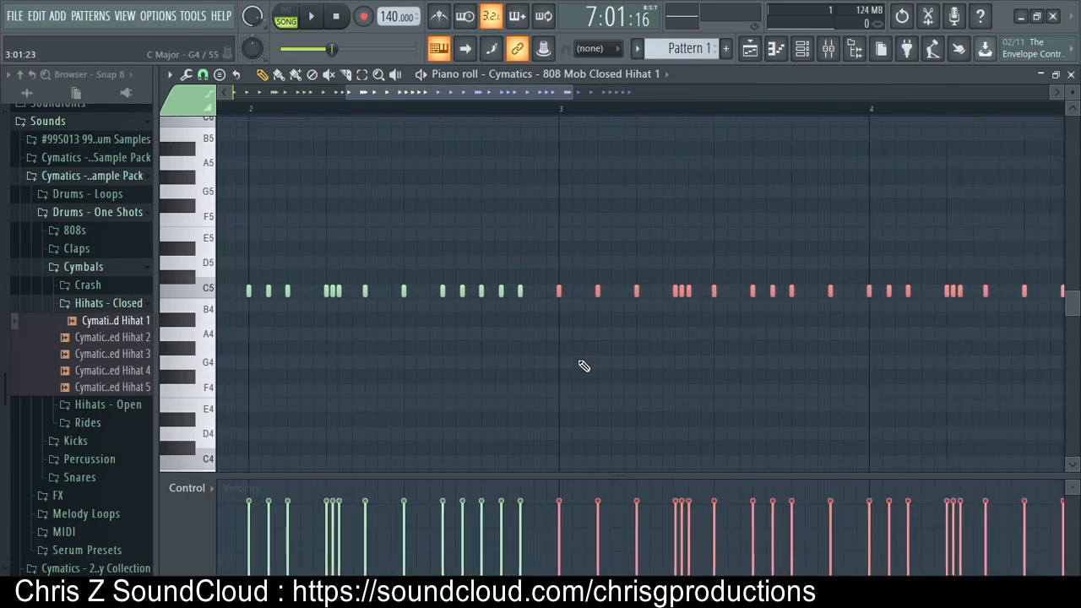
{"action": "scroll", "coordinate": [581, 355], "scroll_direction": "up", "scroll_amount": 3, "text": "ctrl"}
{"action": "scroll", "coordinate": [456, 379], "scroll_direction": "down", "scroll_amount": 4, "text": "ctrl"}
{"action": "scroll", "coordinate": [448, 381], "scroll_direction": "down", "scroll_amount": 2}
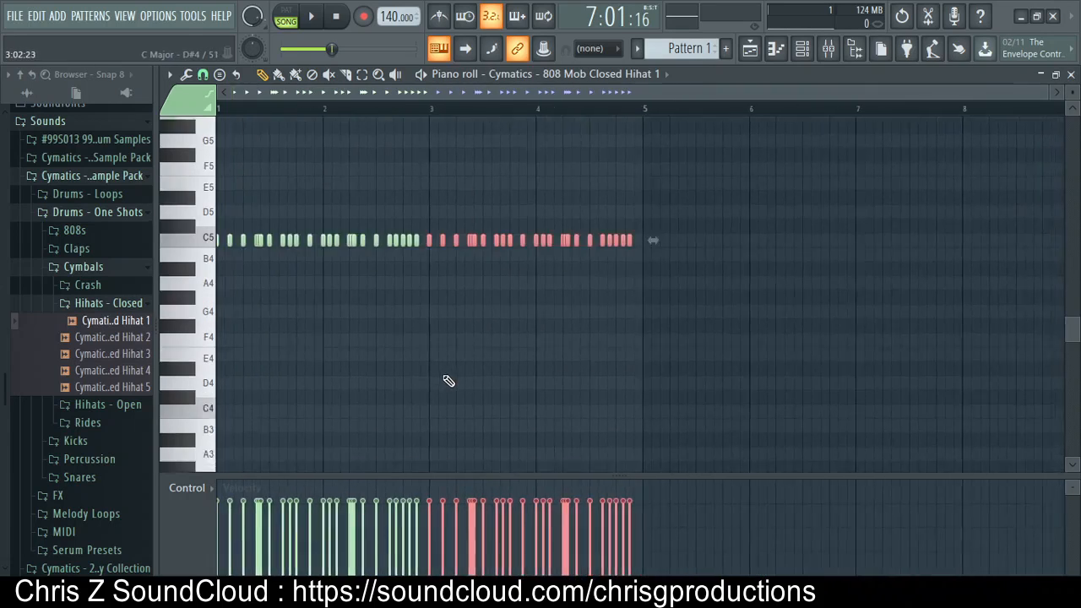
{"action": "scroll", "coordinate": [425, 369], "scroll_direction": "up", "scroll_amount": 2, "text": "ctrl"}
{"action": "scroll", "coordinate": [315, 217], "scroll_direction": "up", "scroll_amount": 4}
{"action": "scroll", "coordinate": [315, 217], "scroll_direction": "up", "scroll_amount": 1}
{"action": "left_click", "coordinate": [228, 108]}
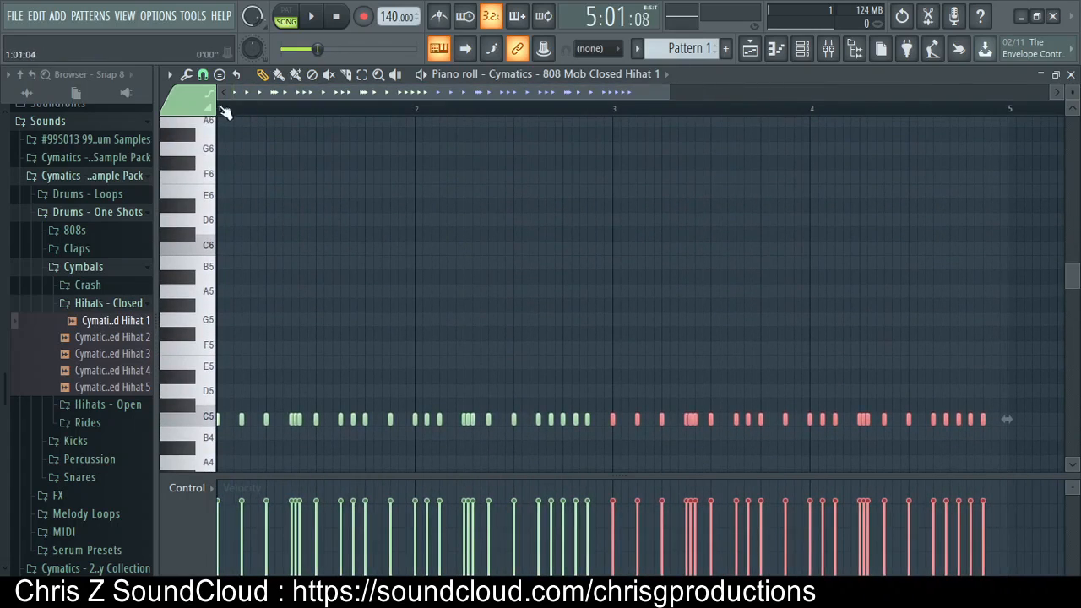
{"action": "key", "text": "space"}
{"action": "key", "text": "space"}
Close the piano roll and collapse the Hihats - Closed sample folder
{"action": "left_click", "coordinate": [1071, 75]}
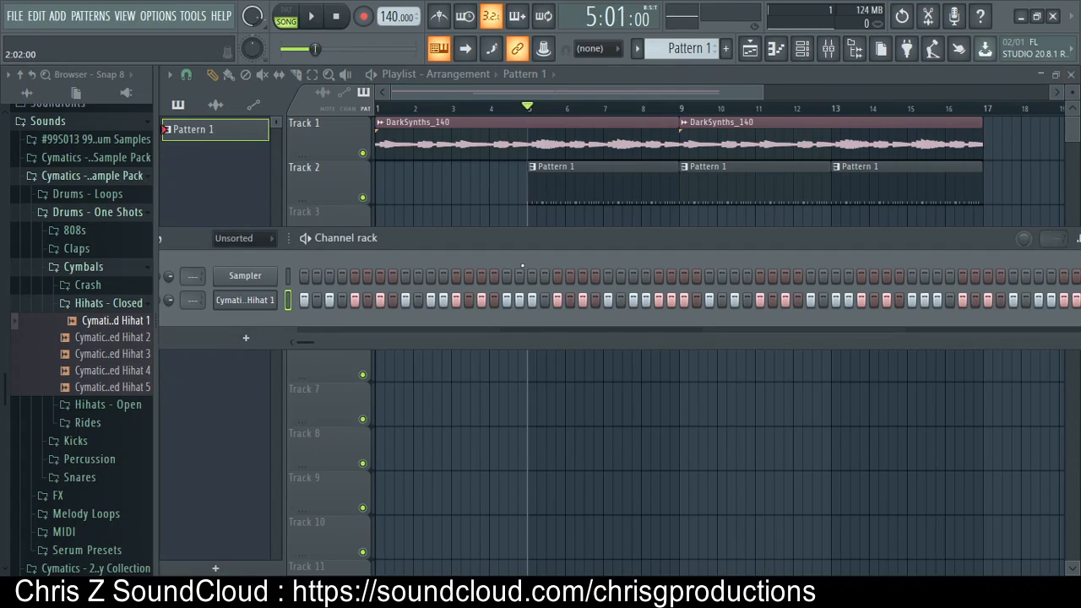
{"action": "left_click", "coordinate": [108, 305]}
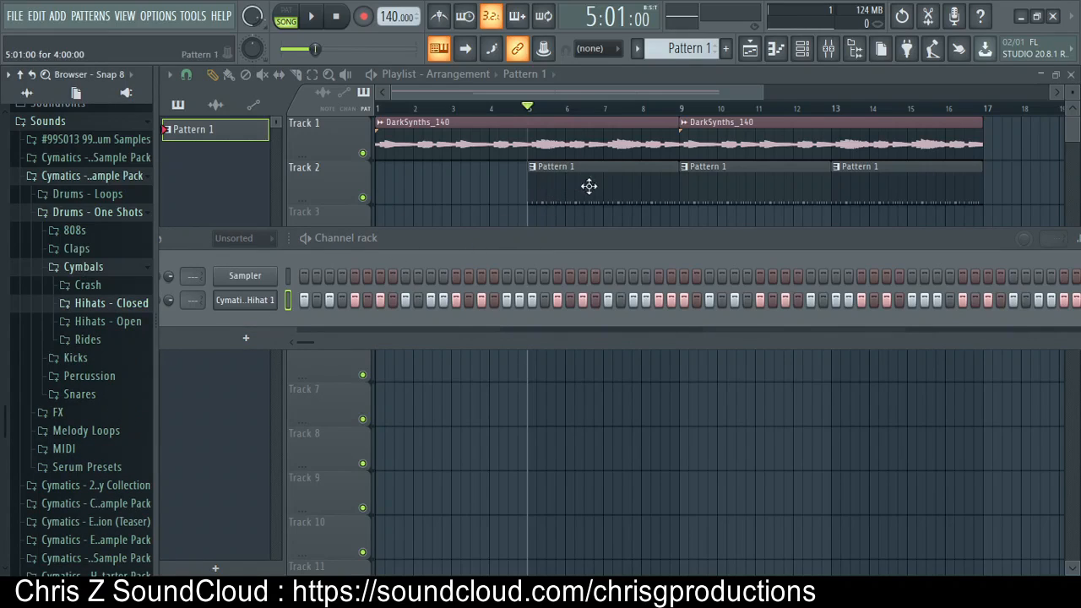
Reposition the channel rack so Track 2's clips stay in view and open the Claps one-shots folder
{"action": "left_click_drag", "start_coordinate": [518, 229], "coordinate": [542, 207]}
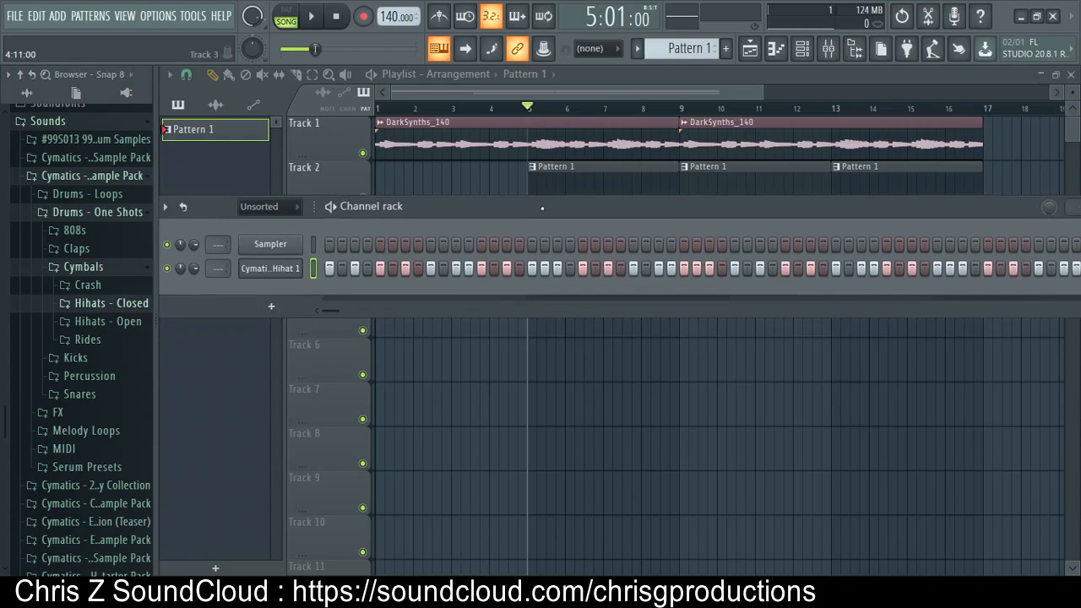
{"action": "left_click_drag", "start_coordinate": [457, 227], "coordinate": [475, 247]}
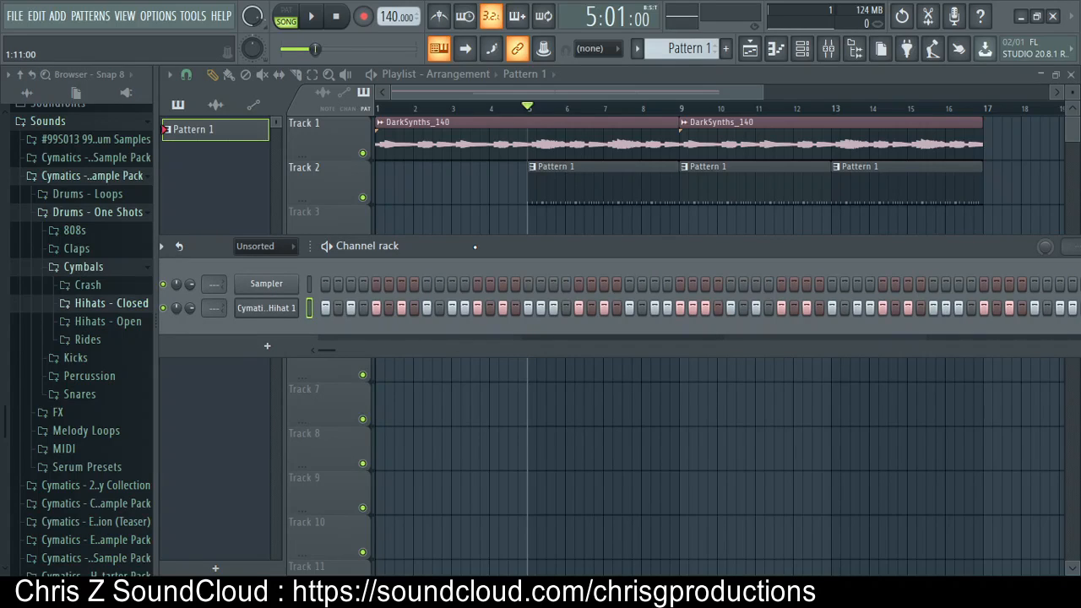
{"action": "left_click", "coordinate": [117, 266]}
{"action": "left_click", "coordinate": [118, 248]}
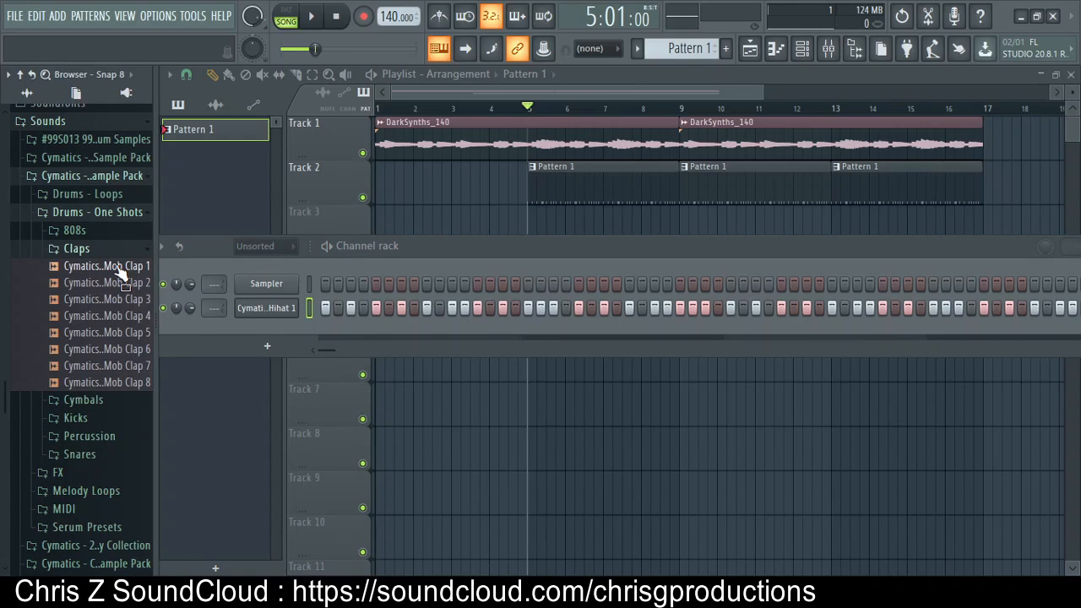
Audition the 808 Mob Clap samples 1 to 8 on their own and against the playing arrangement
{"action": "left_click", "coordinate": [118, 269]}
{"action": "key", "text": "space"}
{"action": "left_click", "coordinate": [126, 285]}
{"action": "left_click", "coordinate": [120, 298]}
{"action": "left_click", "coordinate": [108, 315]}
{"action": "left_click", "coordinate": [98, 332]}
{"action": "left_click", "coordinate": [91, 348]}
{"action": "key", "text": "space"}
{"action": "key", "text": "space"}
{"action": "left_click", "coordinate": [91, 366]}
{"action": "left_click", "coordinate": [84, 382]}
{"action": "left_click", "coordinate": [89, 283]}
{"action": "left_click", "coordinate": [92, 266]}
{"action": "left_click", "coordinate": [80, 284]}
{"action": "left_click", "coordinate": [74, 300]}
{"action": "left_click", "coordinate": [72, 316]}
{"action": "left_click", "coordinate": [71, 332]}
{"action": "key", "text": "space"}
{"action": "key", "text": "space"}
{"action": "left_click", "coordinate": [70, 349]}
{"action": "left_click", "coordinate": [68, 367]}
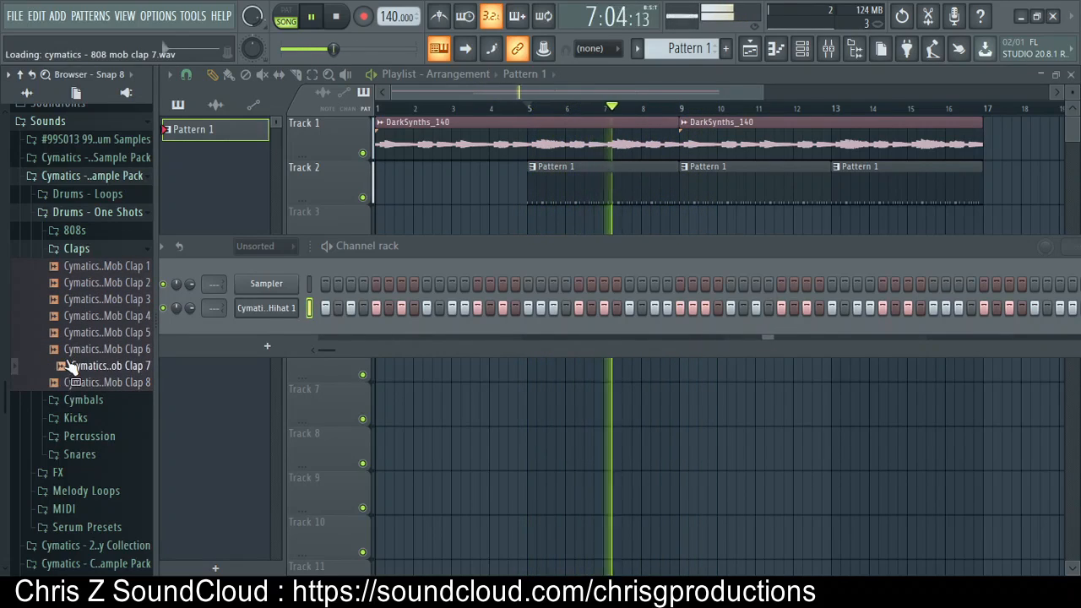
{"action": "left_click", "coordinate": [72, 348]}
{"action": "left_click", "coordinate": [75, 332]}
{"action": "left_click", "coordinate": [75, 316]}
{"action": "left_click", "coordinate": [76, 300]}
{"action": "left_click", "coordinate": [76, 315]}
{"action": "left_click", "coordinate": [74, 334]}
{"action": "key", "text": "space"}
{"action": "key", "text": "space"}
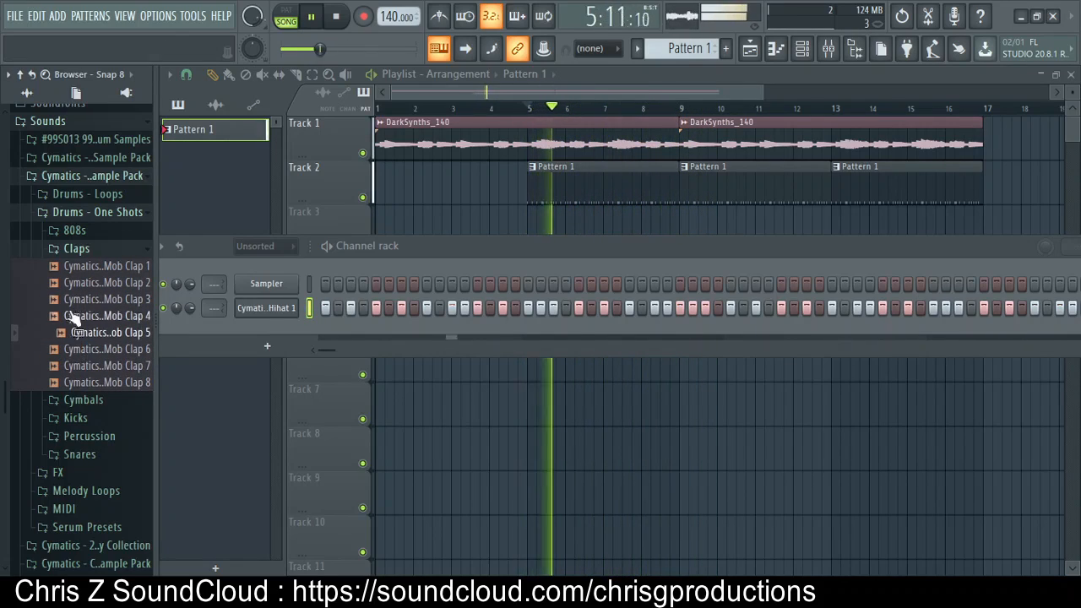
Add 808 Mob Clap 5 as a new channel in Pattern 1 and place hits on steps 9, 25, 41 and 57
{"action": "left_click_drag", "start_coordinate": [78, 334], "coordinate": [406, 345]}
{"action": "key", "text": "space"}
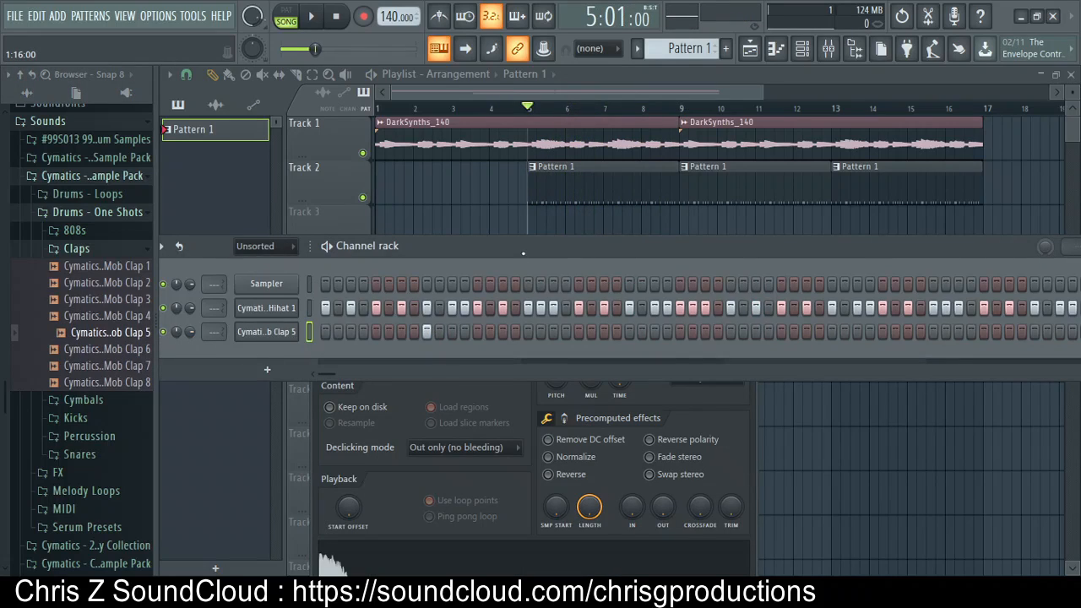
{"action": "left_click_drag", "start_coordinate": [523, 253], "coordinate": [459, 247]}
{"action": "left_click_drag", "start_coordinate": [573, 250], "coordinate": [548, 239]}
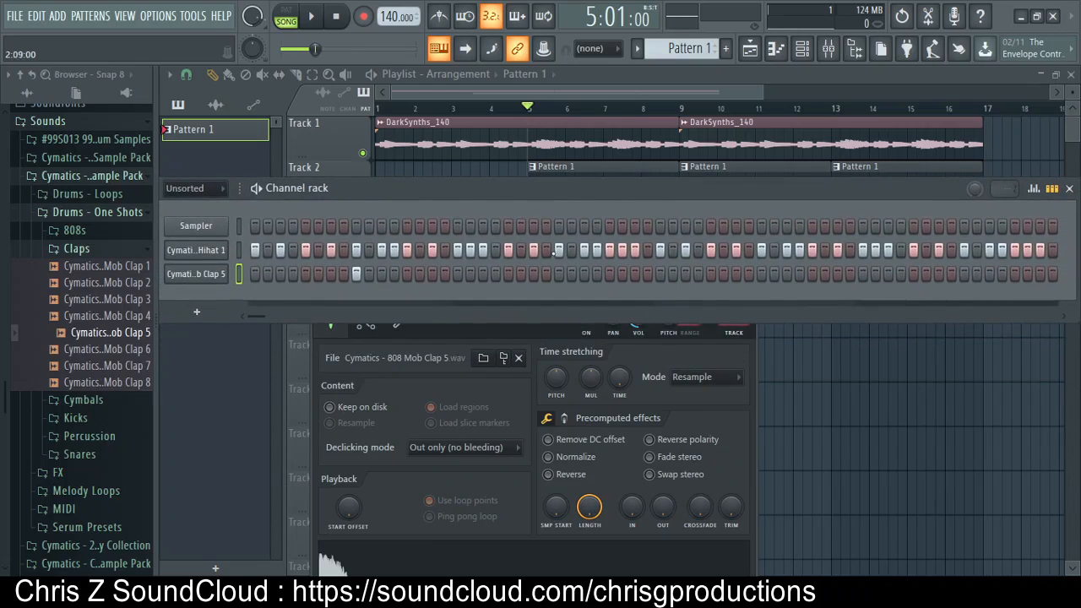
{"action": "left_click_drag", "start_coordinate": [766, 287], "coordinate": [711, 303]}
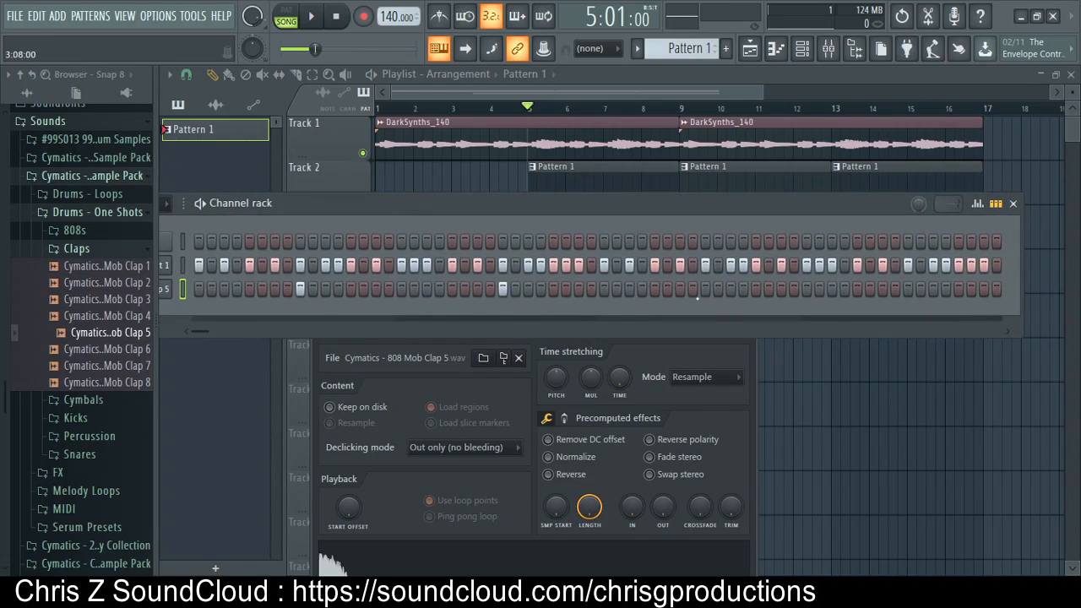
{"action": "left_click", "coordinate": [705, 290]}
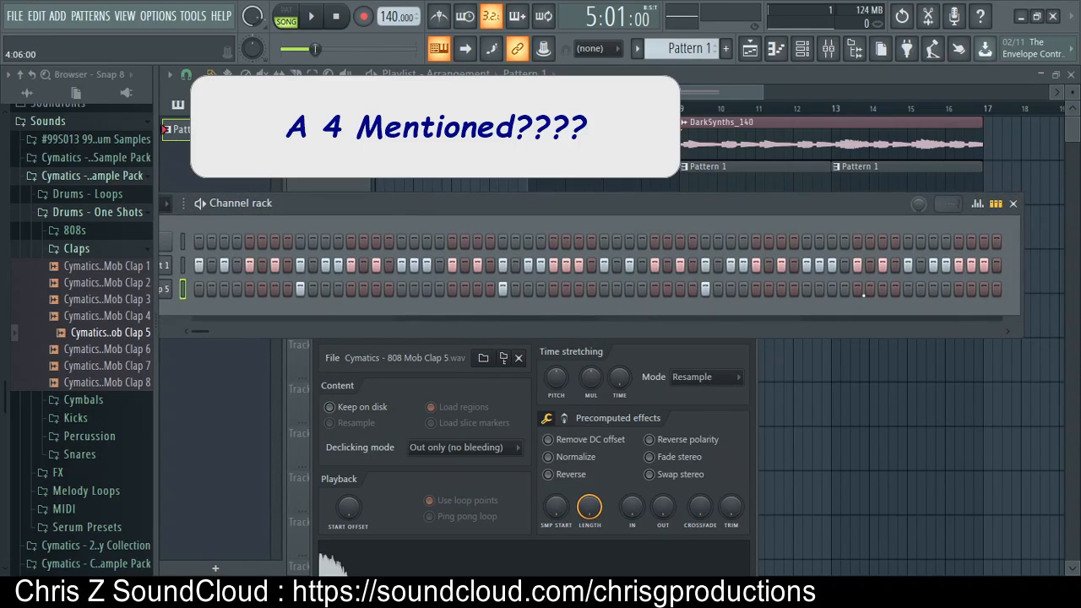
{"action": "left_click_drag", "start_coordinate": [608, 214], "coordinate": [644, 252]}
Play the arrangement from bar 5 to check the claps with the hi-hats and melody
{"action": "key", "text": "space"}
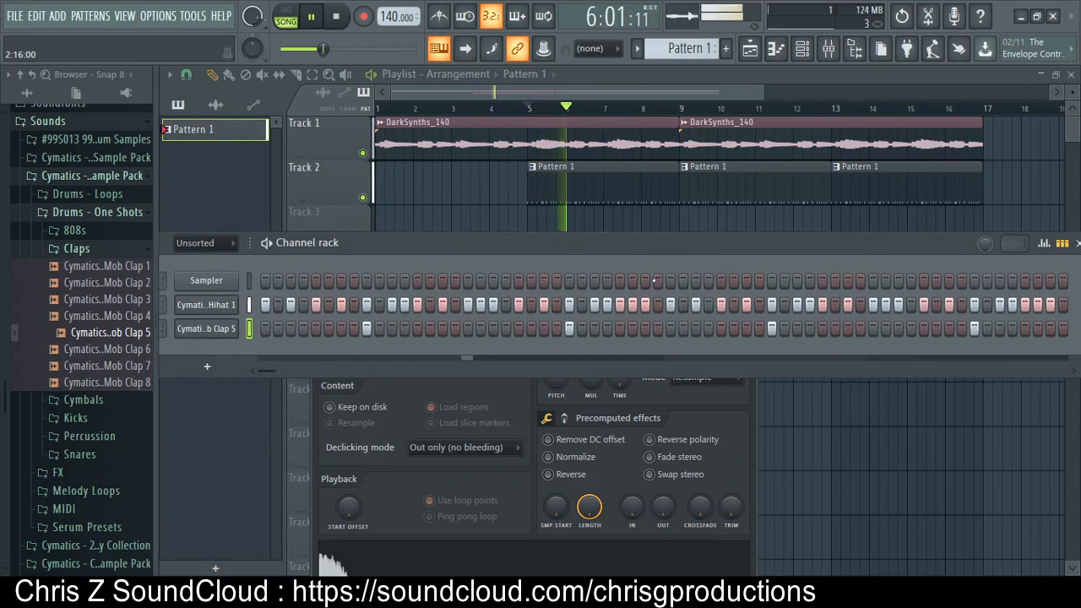
{"action": "left_click_drag", "start_coordinate": [706, 249], "coordinate": [709, 286]}
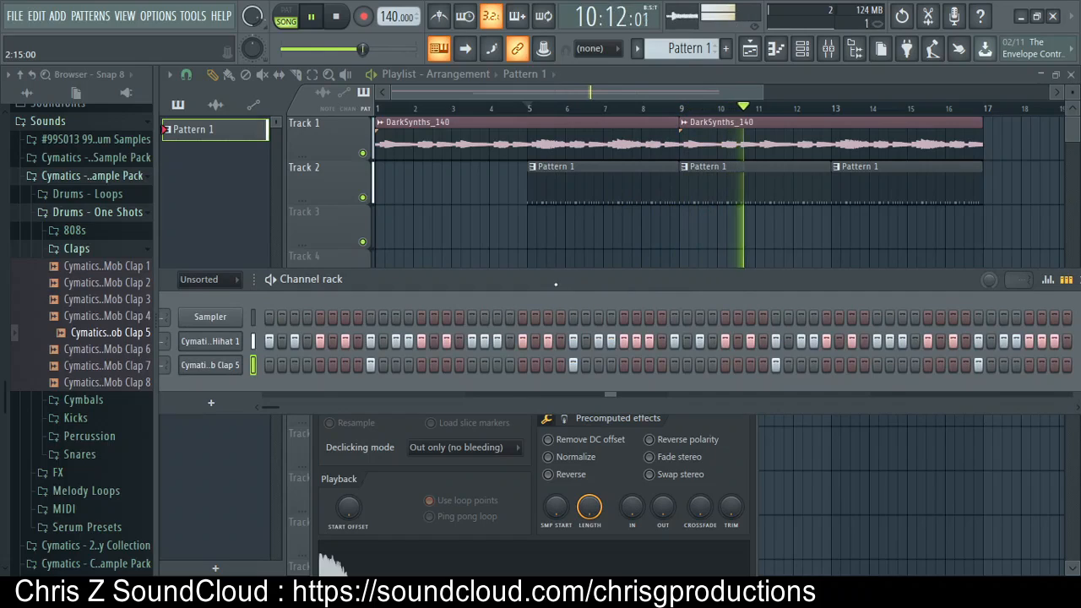
{"action": "key", "text": "space"}
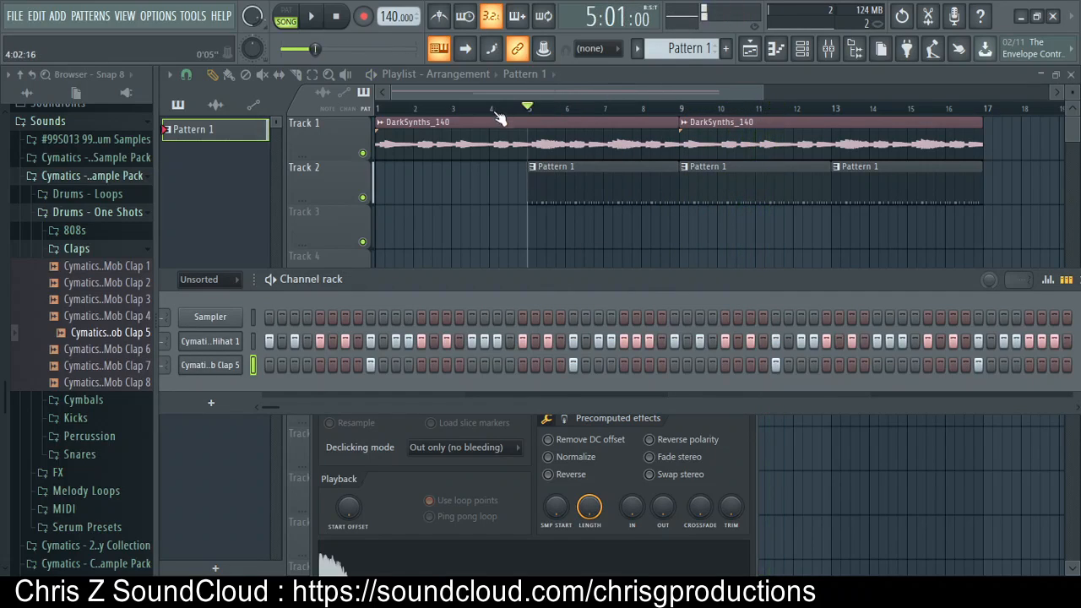
Collapse the Claps folder and open the Hihats - Open folder under Cymbals
{"action": "left_click_drag", "start_coordinate": [392, 280], "coordinate": [417, 239]}
{"action": "left_click", "coordinate": [89, 249]}
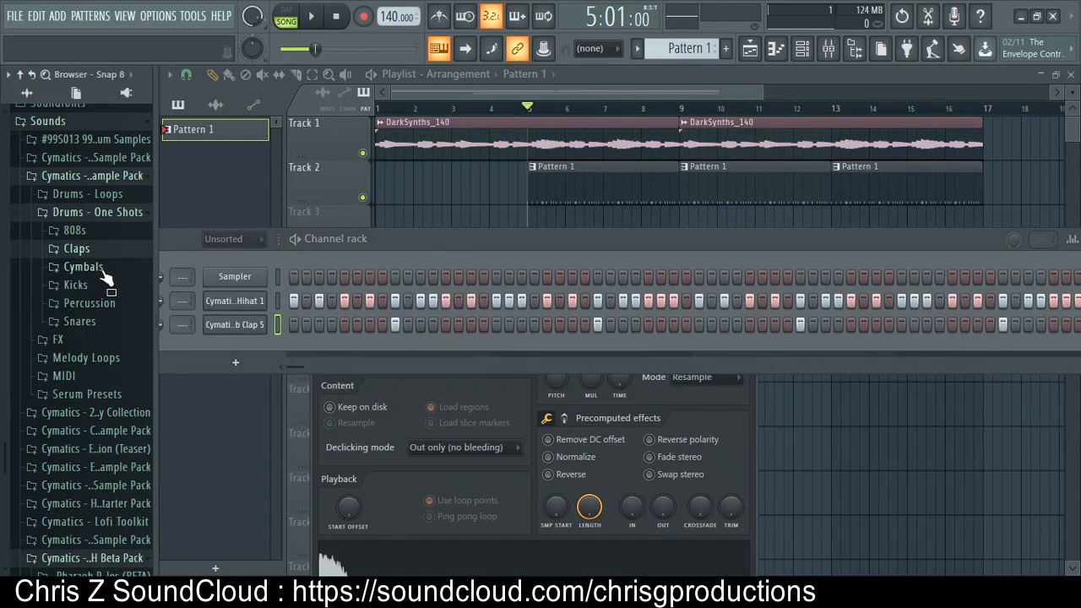
{"action": "left_click", "coordinate": [137, 212]}
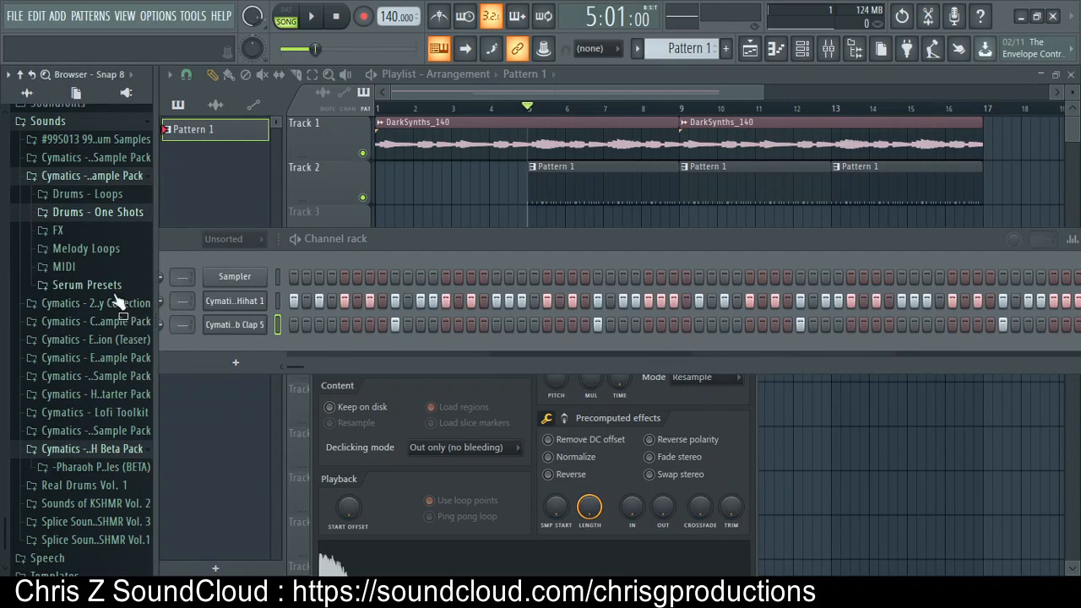
{"action": "left_click", "coordinate": [59, 211]}
{"action": "left_click", "coordinate": [83, 267]}
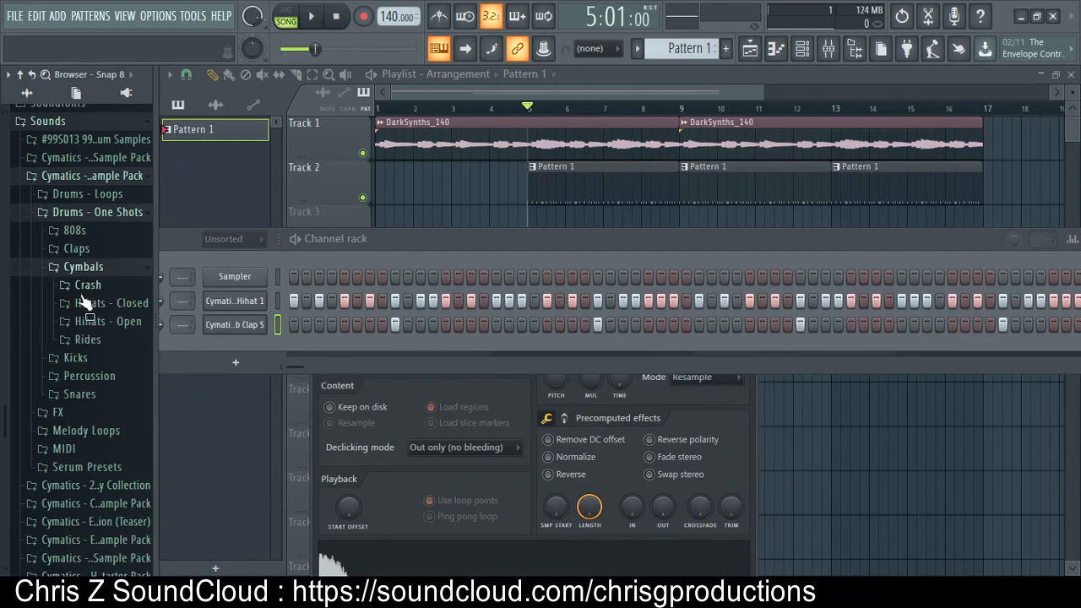
{"action": "left_click", "coordinate": [100, 322]}
Audition the 808 Mob Open Hihat samples 1 to 5 against the playing arrangement
{"action": "left_click", "coordinate": [123, 339]}
{"action": "key", "text": "space"}
{"action": "left_click", "coordinate": [124, 355]}
{"action": "left_click", "coordinate": [122, 373]}
{"action": "left_click", "coordinate": [119, 389]}
{"action": "left_click", "coordinate": [115, 406]}
{"action": "left_click", "coordinate": [114, 391]}
{"action": "left_click", "coordinate": [111, 405]}
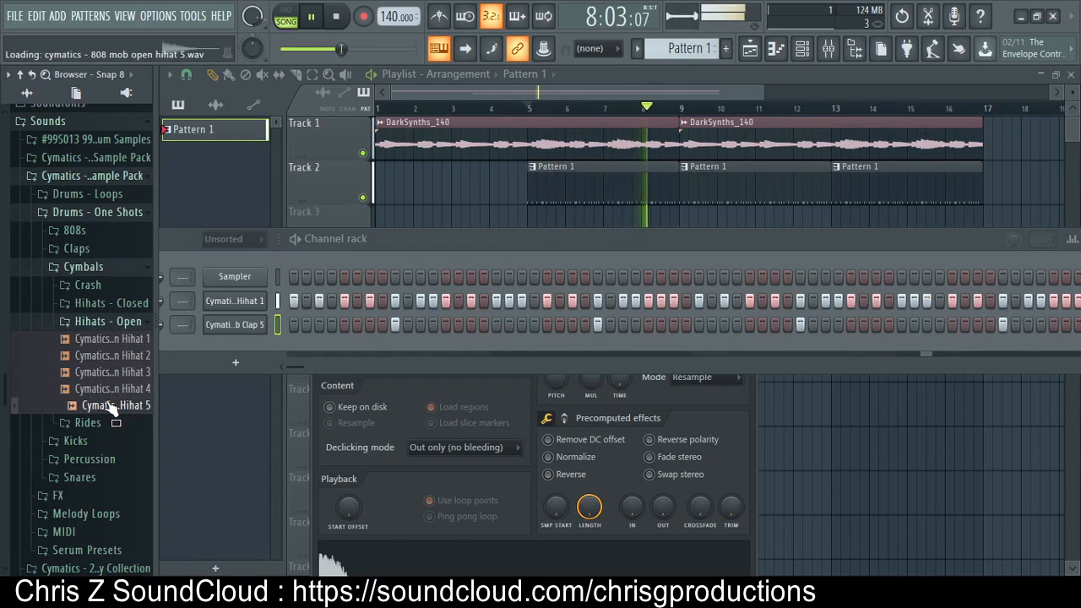
{"action": "left_click", "coordinate": [109, 373]}
{"action": "key", "text": "space"}
{"action": "key", "text": "space"}
Add 808 Mob Open Hihat 3 as a new channel and place hits on steps 15 and 47
{"action": "left_click_drag", "start_coordinate": [109, 375], "coordinate": [245, 347]}
{"action": "key", "text": "space"}
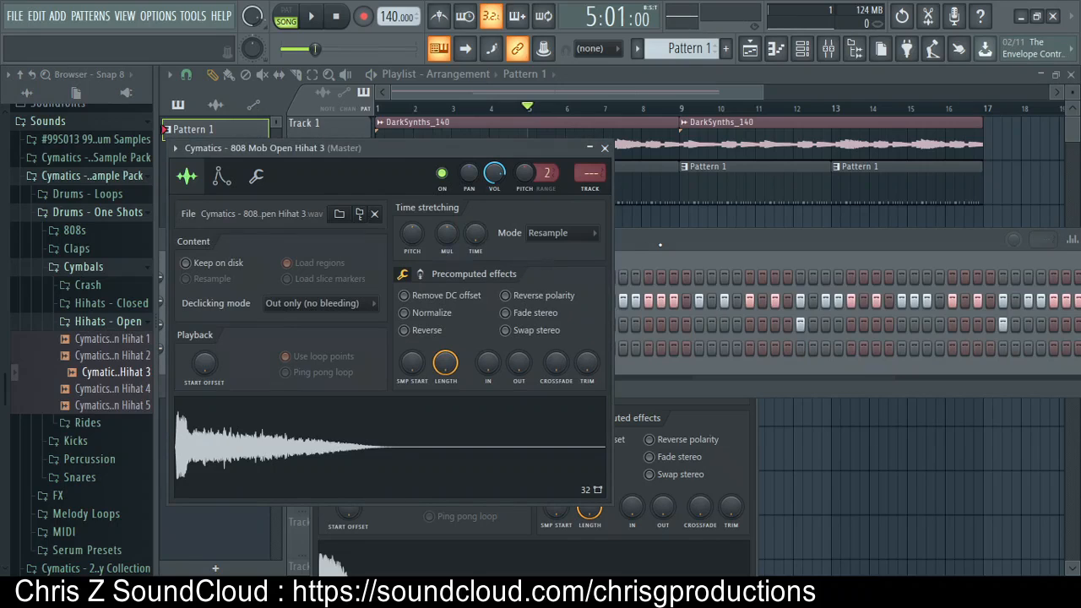
{"action": "left_click", "coordinate": [661, 245]}
{"action": "left_click_drag", "start_coordinate": [448, 149], "coordinate": [501, 434]}
{"action": "left_click_drag", "start_coordinate": [507, 233], "coordinate": [466, 202]}
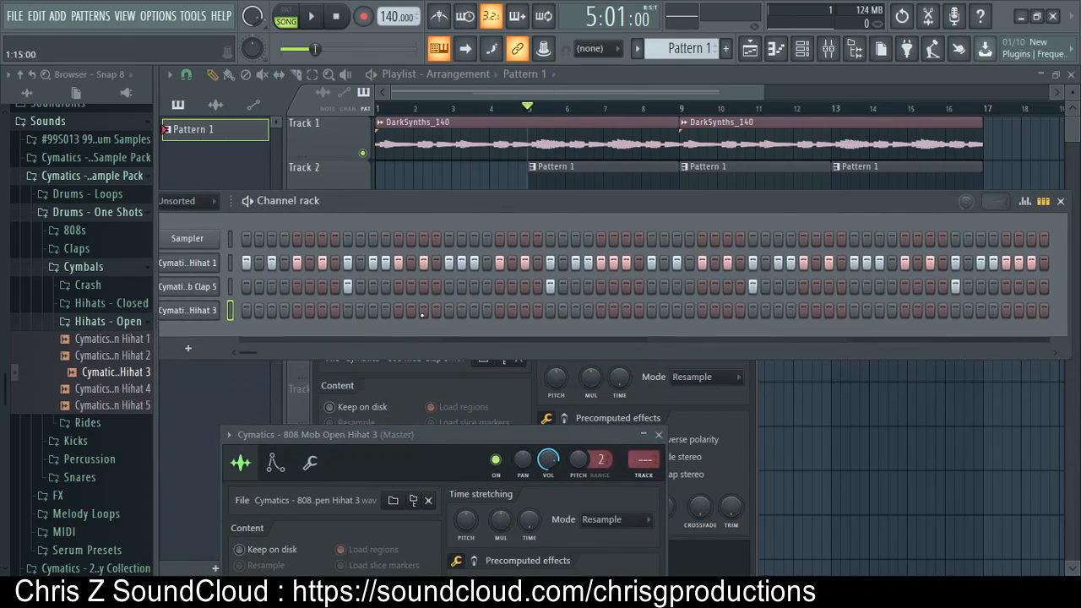
{"action": "left_click", "coordinate": [831, 311]}
Play the arrangement with the open hi-hat hits and collapse the Hihats - Open folder
{"action": "key", "text": "space"}
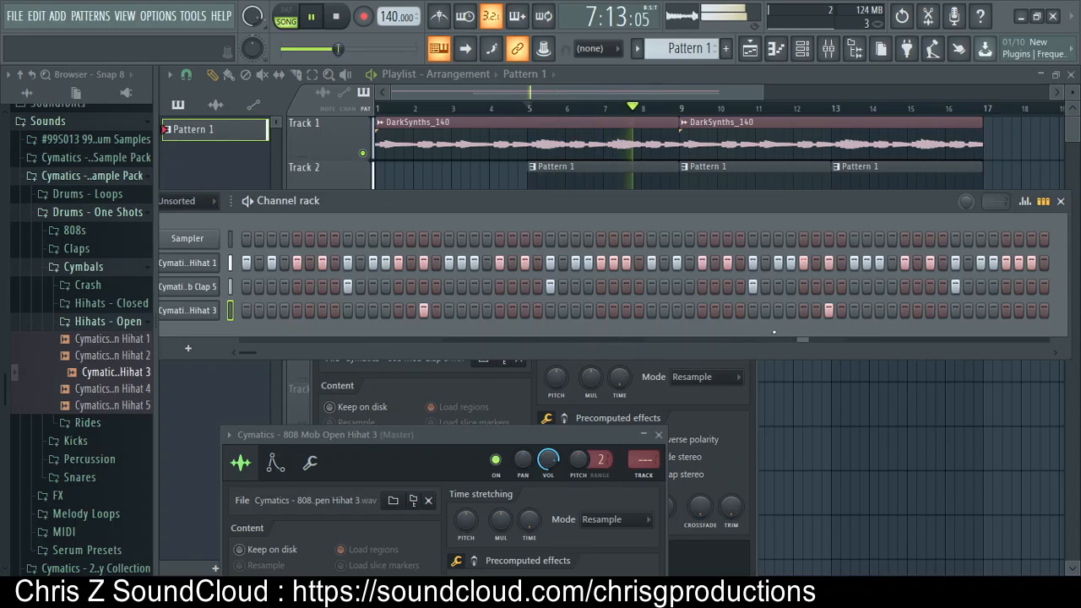
{"action": "key", "text": "space"}
{"action": "left_click_drag", "start_coordinate": [496, 201], "coordinate": [615, 240]}
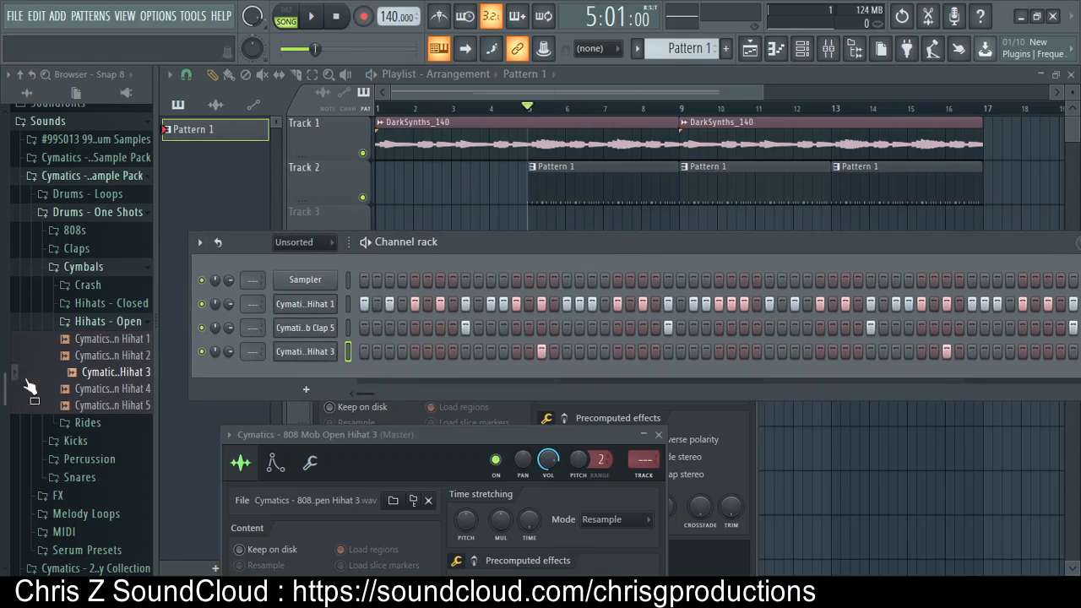
{"action": "left_click", "coordinate": [54, 324]}
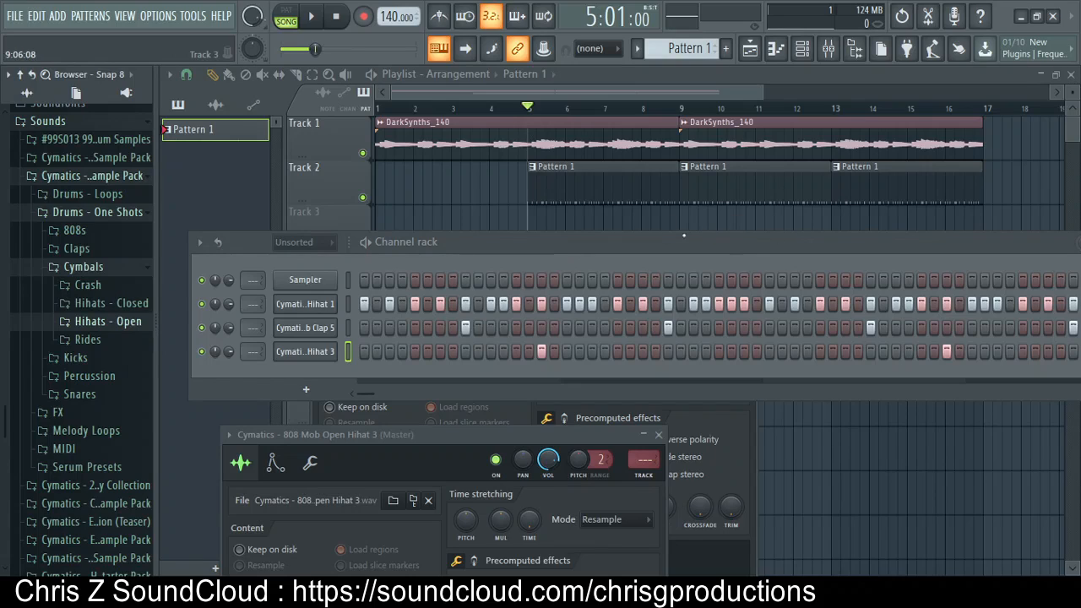
Make the Pattern 1 clip at bar 9 unique so it becomes a separate Pattern 2
{"action": "left_click_drag", "start_coordinate": [720, 109], "coordinate": [689, 109]}
{"action": "left_click", "coordinate": [684, 169]}
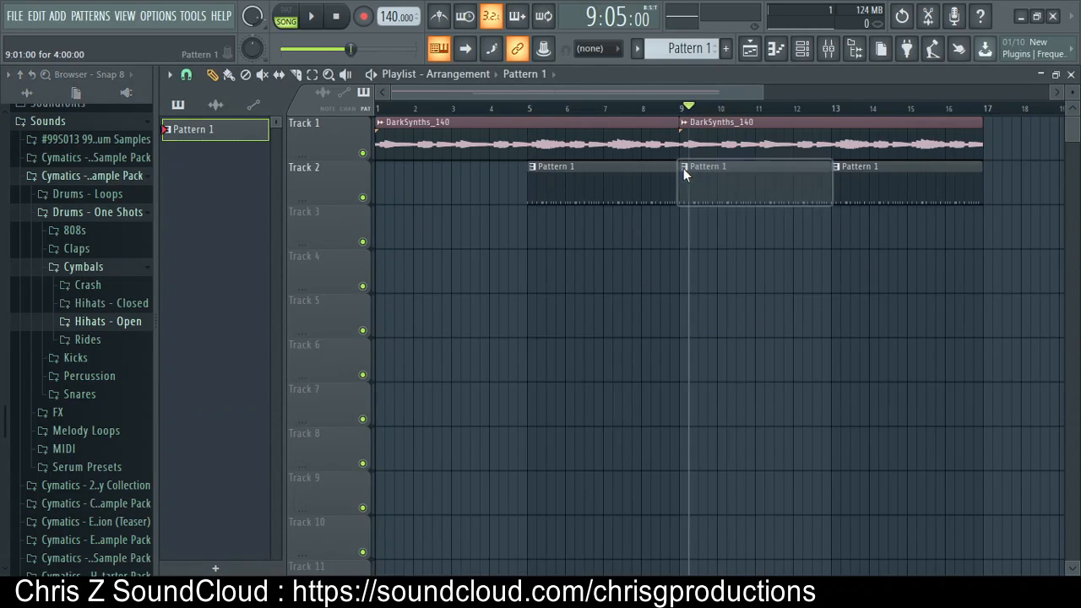
{"action": "left_click", "coordinate": [735, 269]}
{"action": "key", "text": "KP_Divide"}
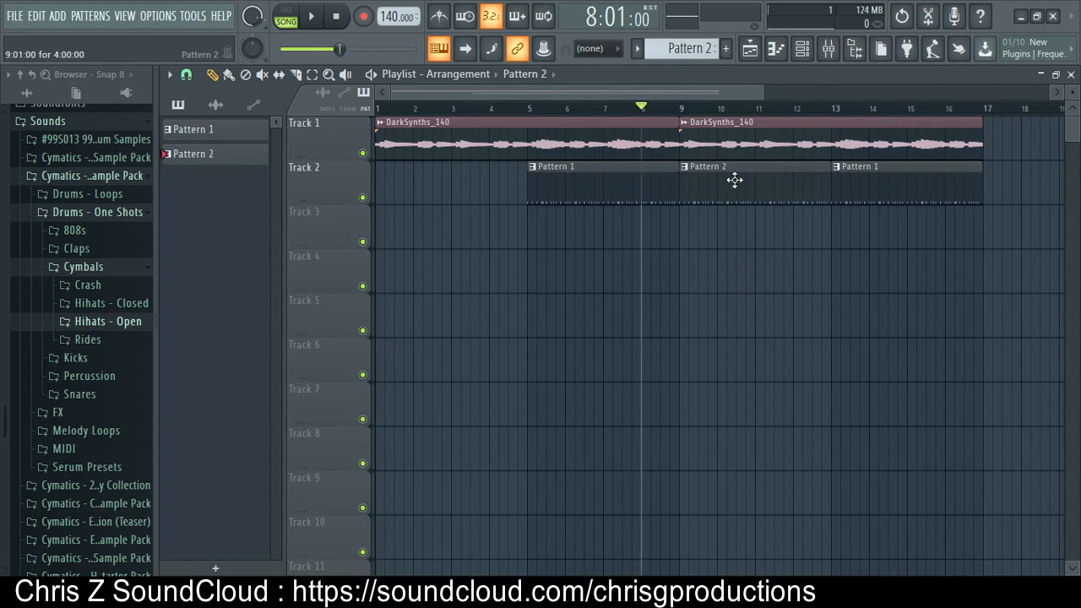
Clear all clap and open hi-hat hits from Pattern 1, leaving only its closed hi-hats
{"action": "double_click", "coordinate": [570, 192]}
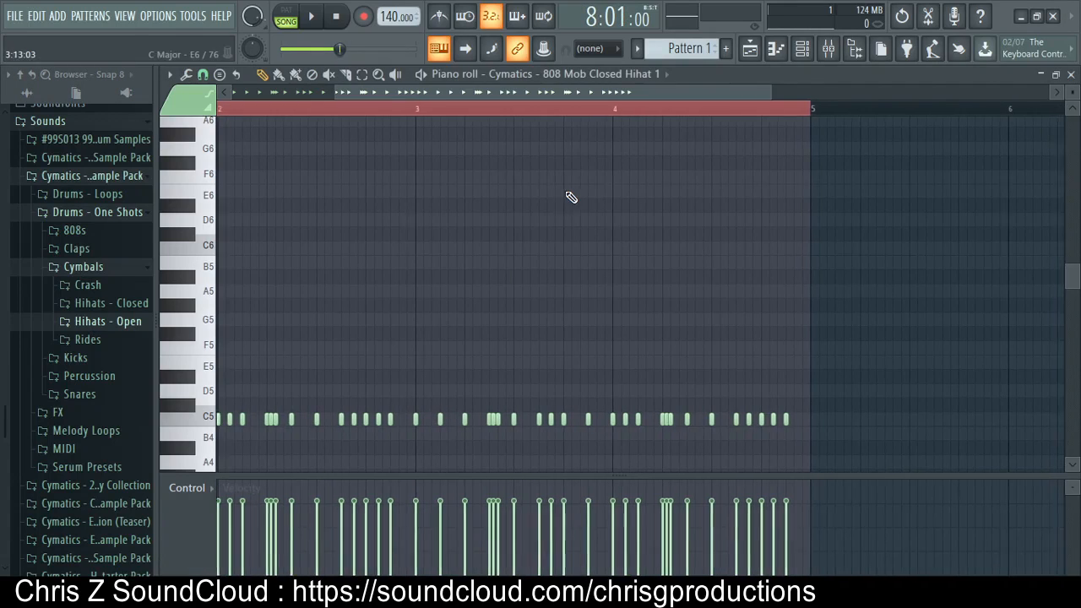
{"action": "left_click", "coordinate": [1071, 75]}
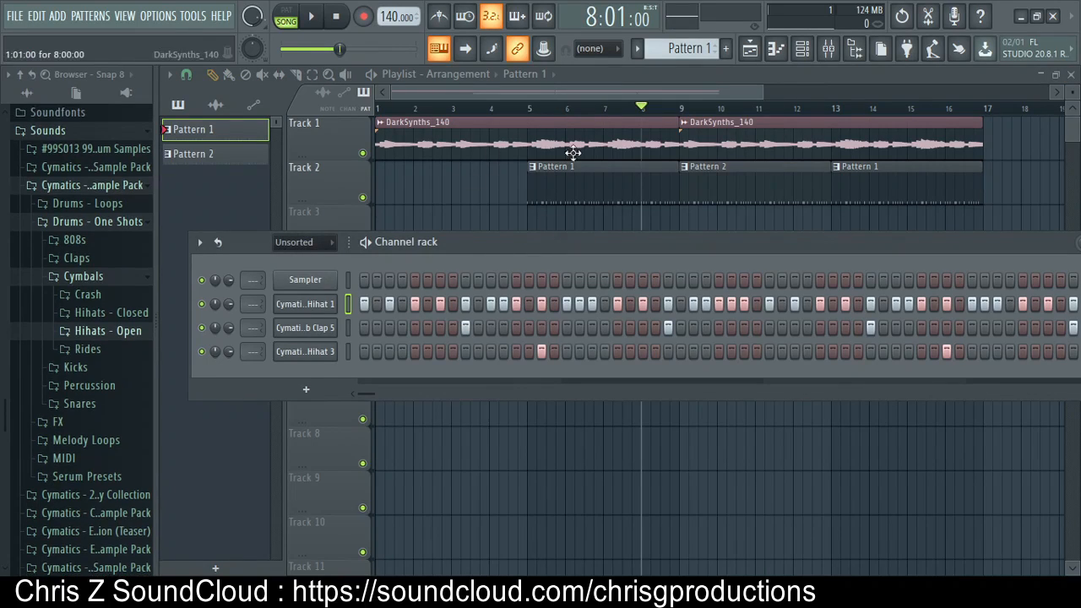
{"action": "left_click_drag", "start_coordinate": [531, 236], "coordinate": [499, 195]}
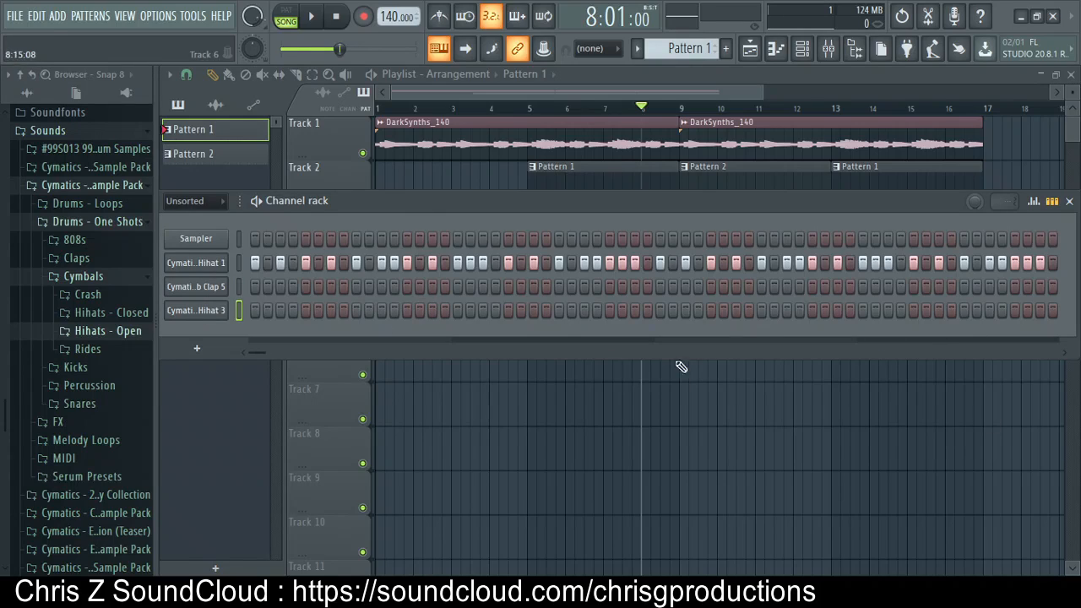
Play the arrangement from 4:13 through Pattern 1 and Pattern 2 into bar 13
{"action": "left_click", "coordinate": [506, 109]}
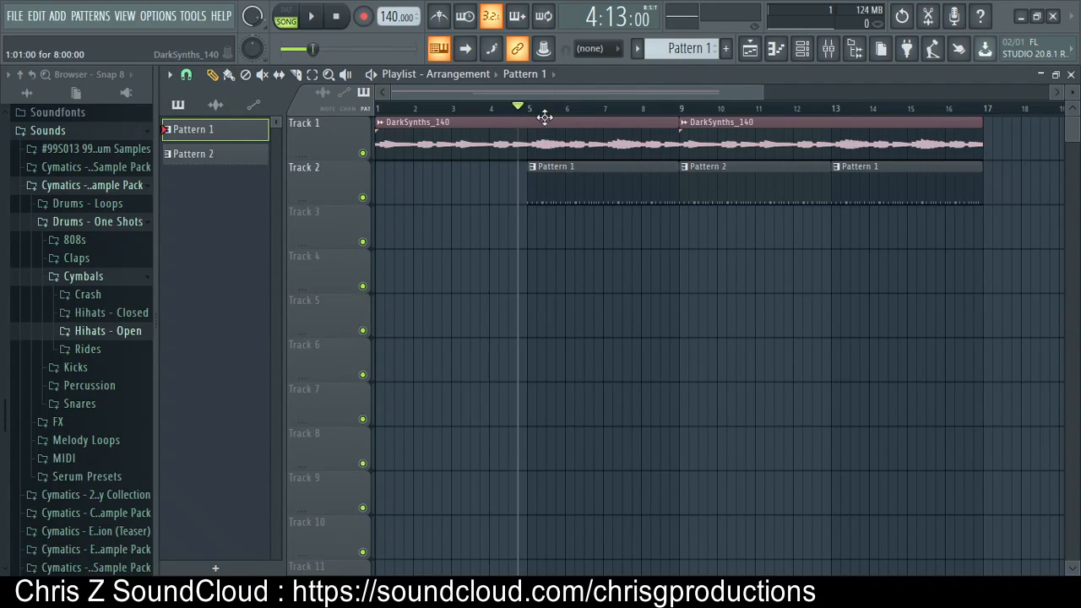
{"action": "key", "text": "space"}
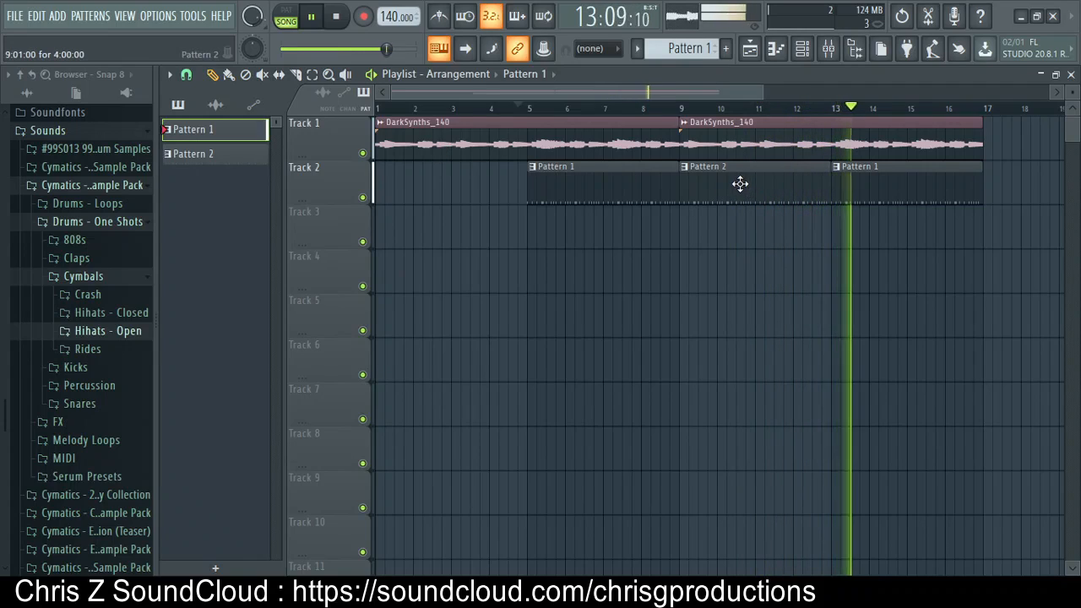
{"action": "key", "text": "space"}
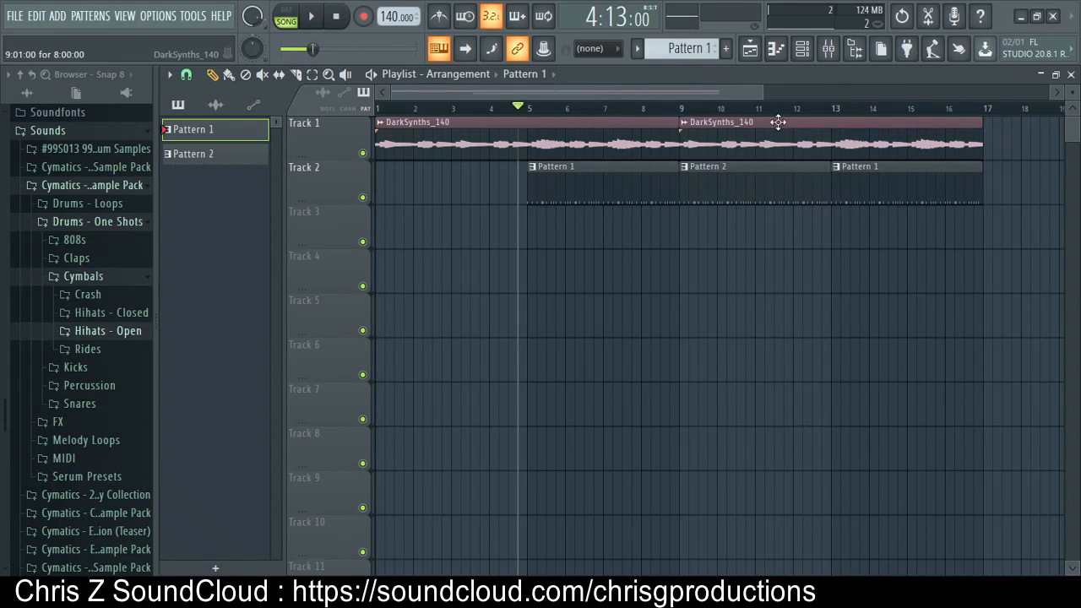
Move the playhead back to bar 5, where the first Pattern 1 clip starts
{"action": "left_click", "coordinate": [659, 108]}
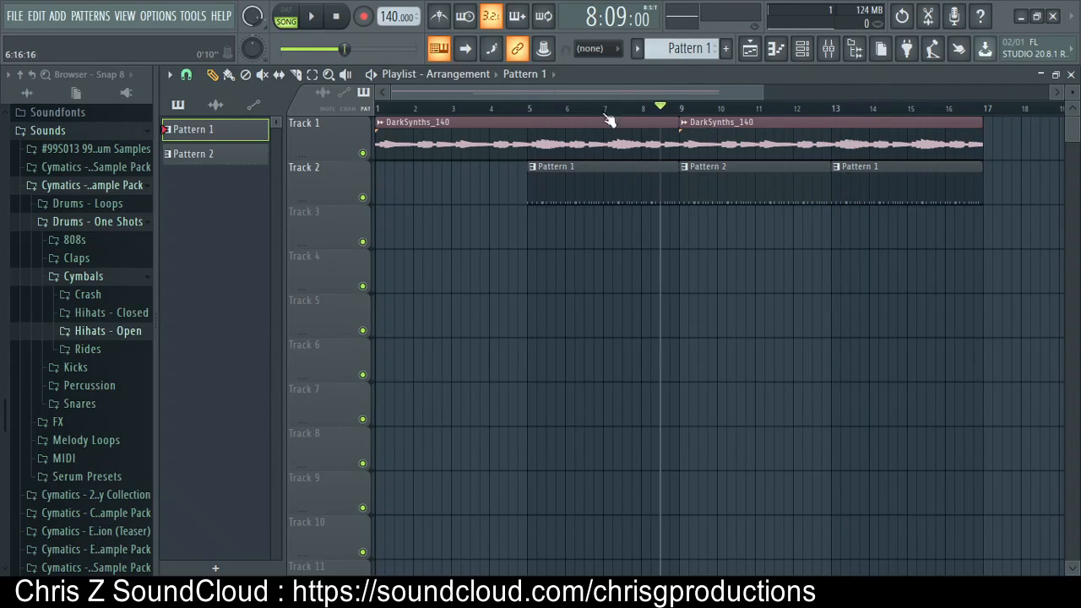
{"action": "left_click_drag", "start_coordinate": [568, 92], "coordinate": [631, 92]}
{"action": "left_click", "coordinate": [556, 108]}
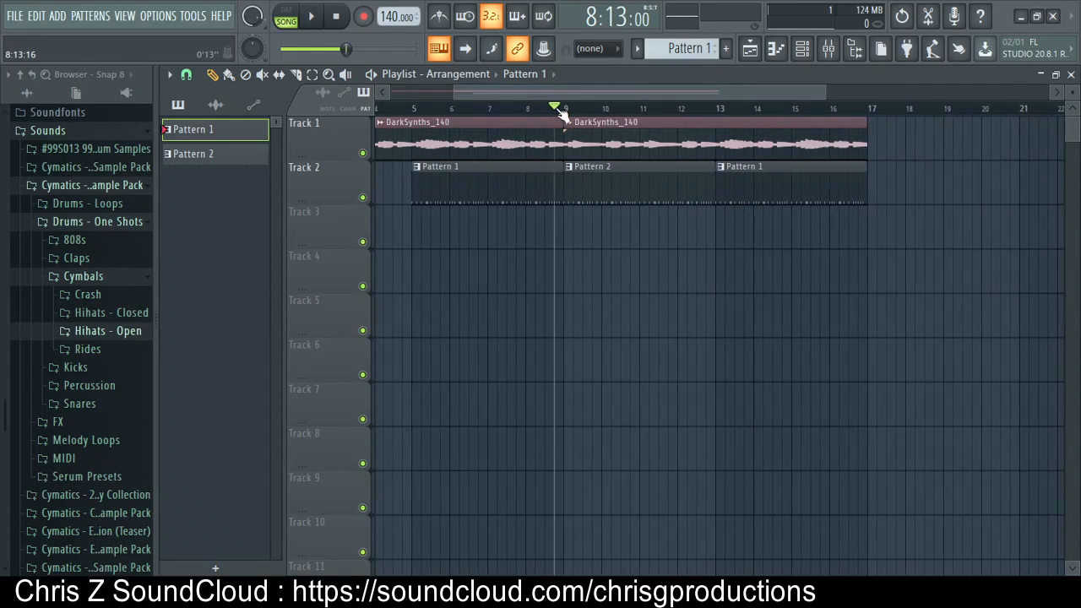
{"action": "left_click_drag", "start_coordinate": [556, 108], "coordinate": [237, 121]}
{"action": "key", "text": "space"}
{"action": "left_click", "coordinate": [530, 110]}
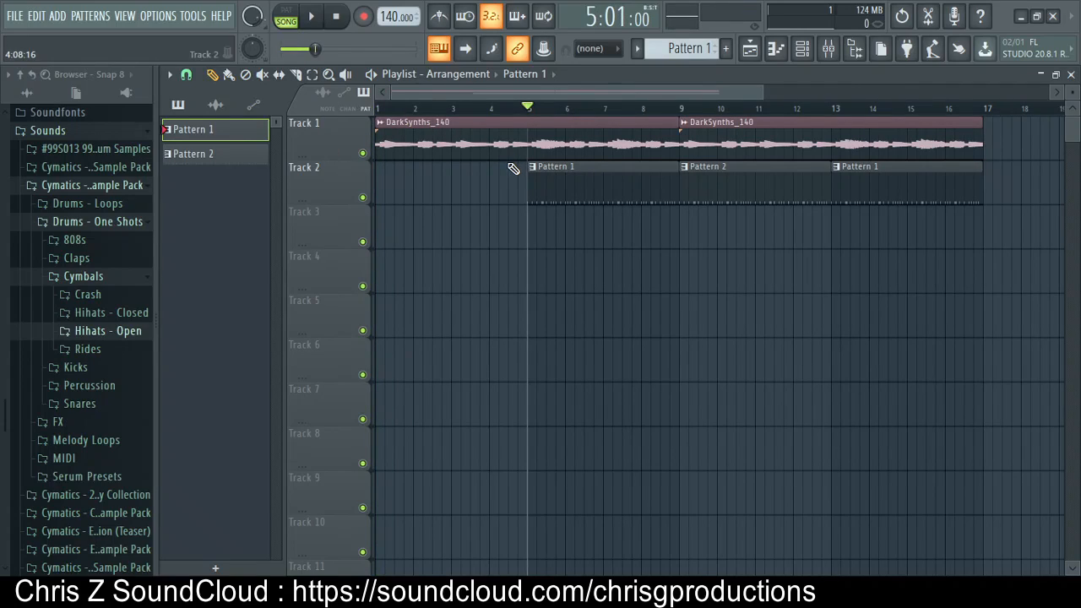
Play Pattern 1 from bar 5 and replay the transition into Pattern 2 at bar 9
{"action": "left_click_drag", "start_coordinate": [450, 109], "coordinate": [528, 114]}
{"action": "key", "text": "space"}
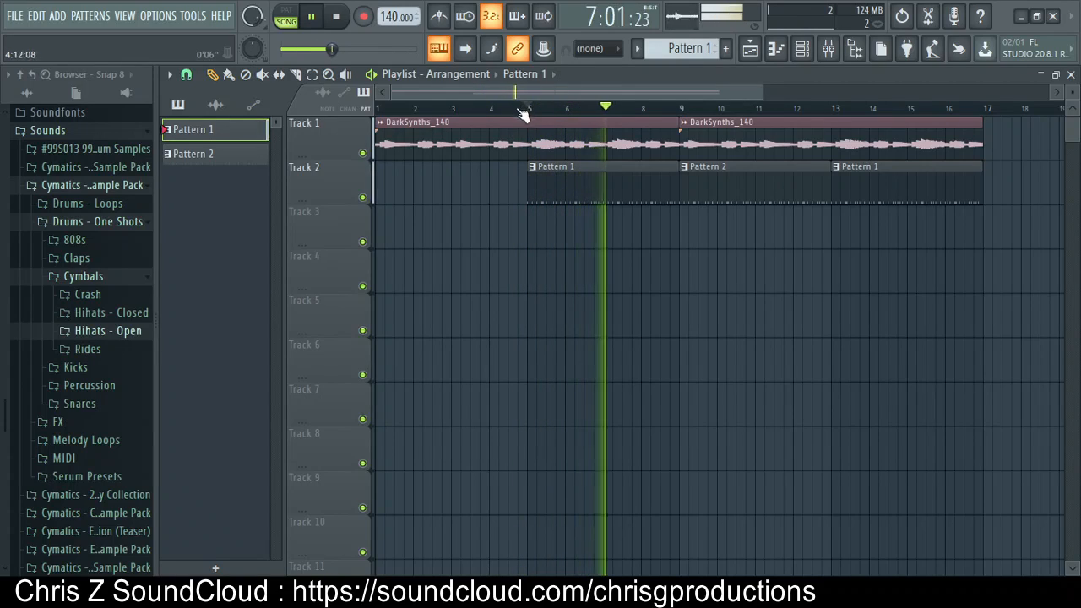
{"action": "key", "text": "space"}
{"action": "left_click_drag", "start_coordinate": [516, 118], "coordinate": [583, 126]}
{"action": "key", "text": "space"}
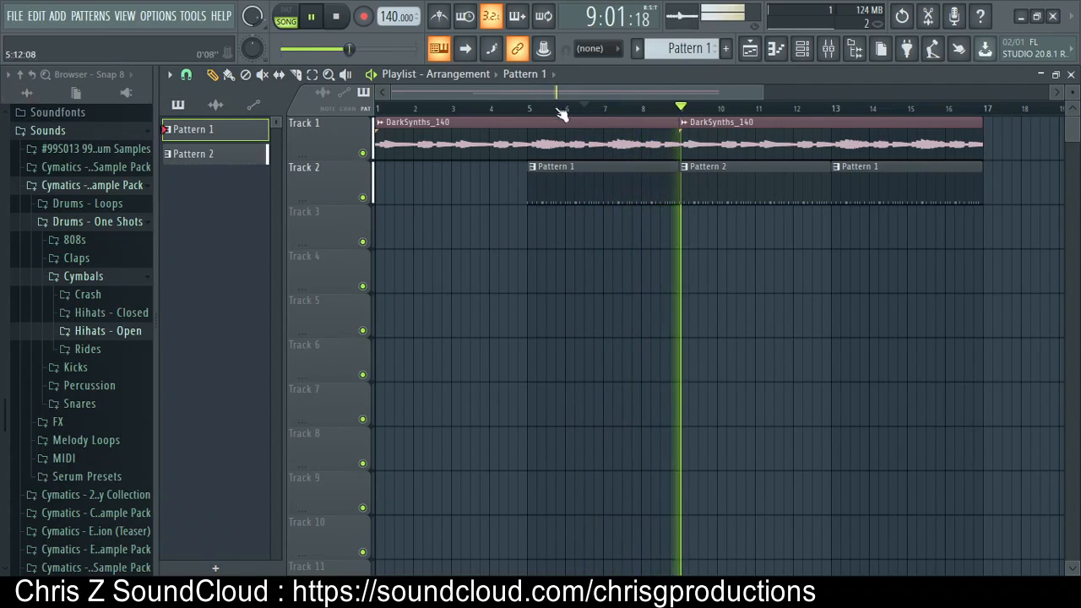
{"action": "left_click", "coordinate": [651, 109]}
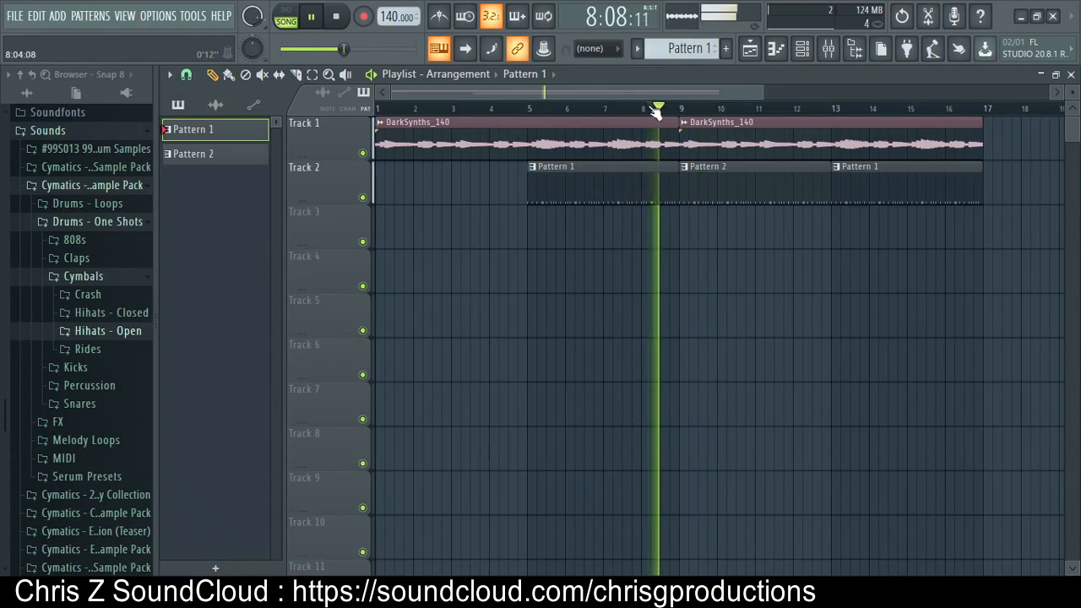
Play the transition from the end of Pattern 1 into Pattern 2, restarting from 8:05 and from 8:13
{"action": "key", "text": "space"}
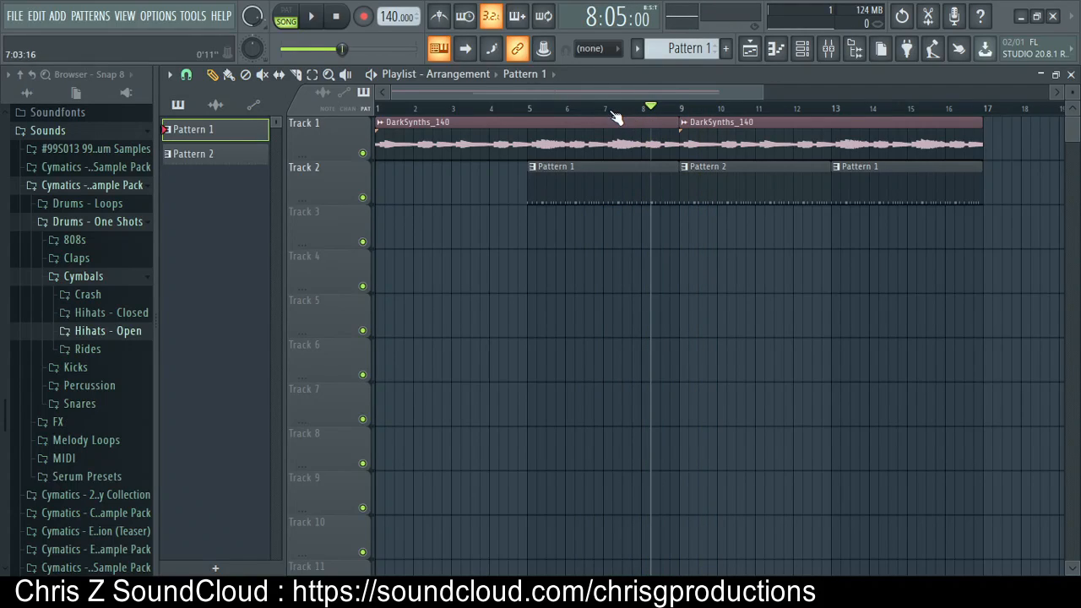
{"action": "key", "text": "space"}
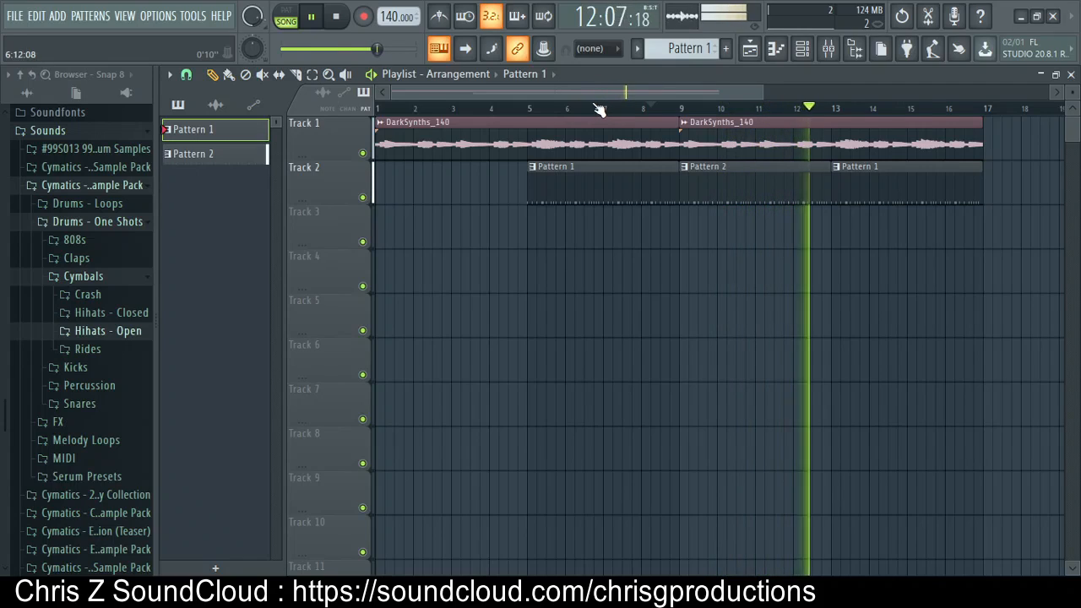
{"action": "key", "text": "space"}
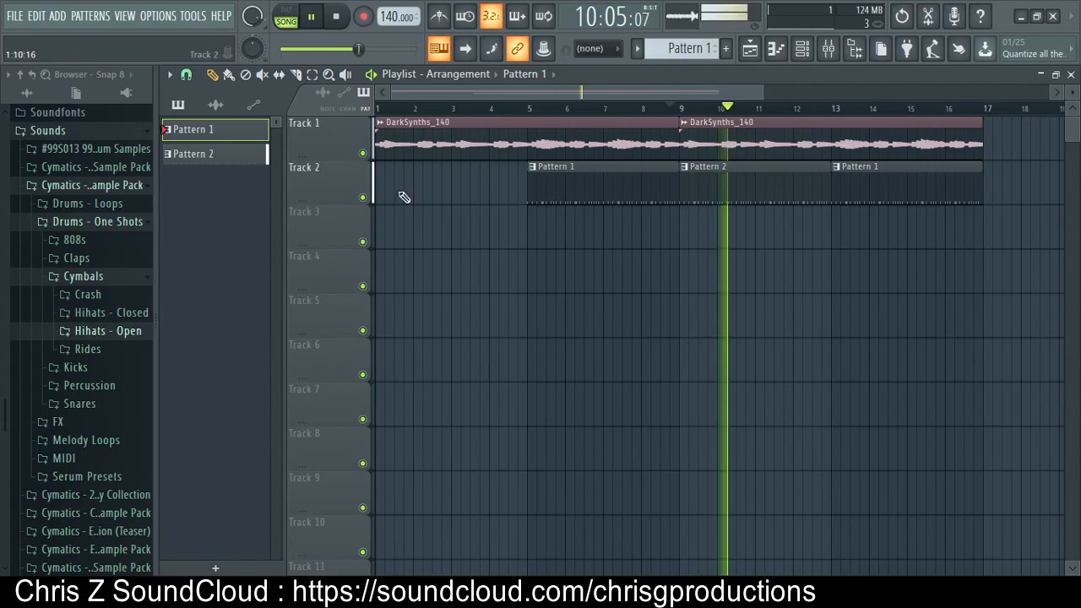
{"action": "key", "text": "space"}
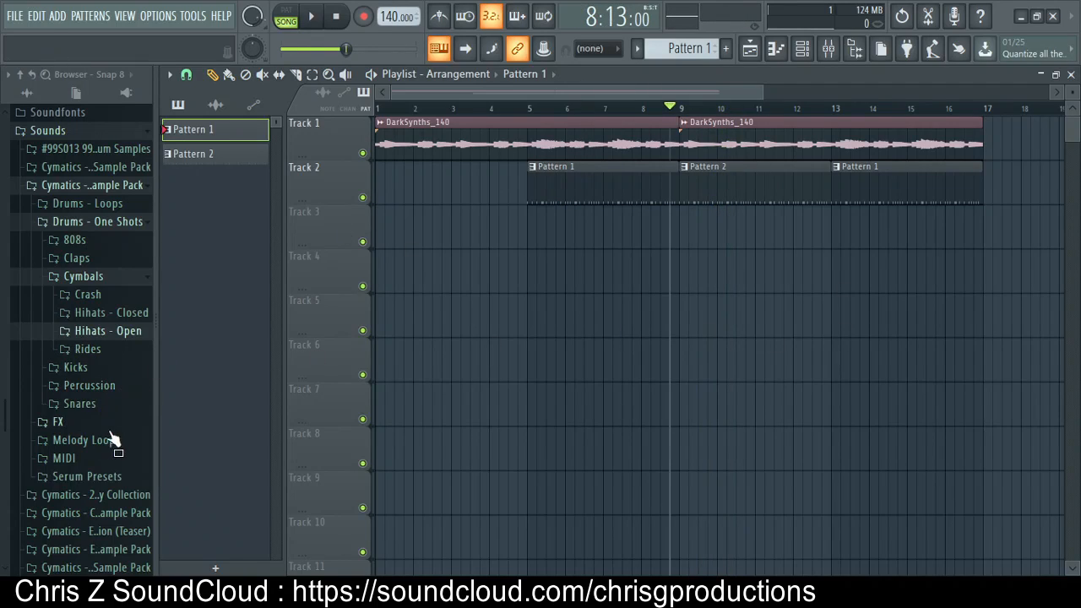
Open the Kicks folder and audition the Cymatics kick samples against the arrangement from 8:13
{"action": "left_click", "coordinate": [78, 368]}
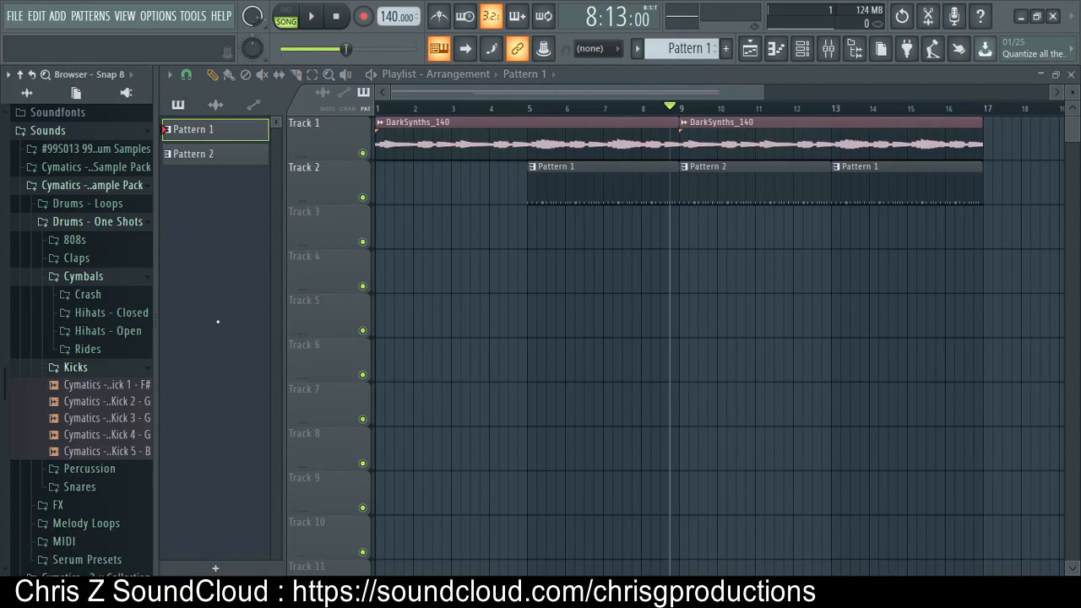
{"action": "key", "text": "space"}
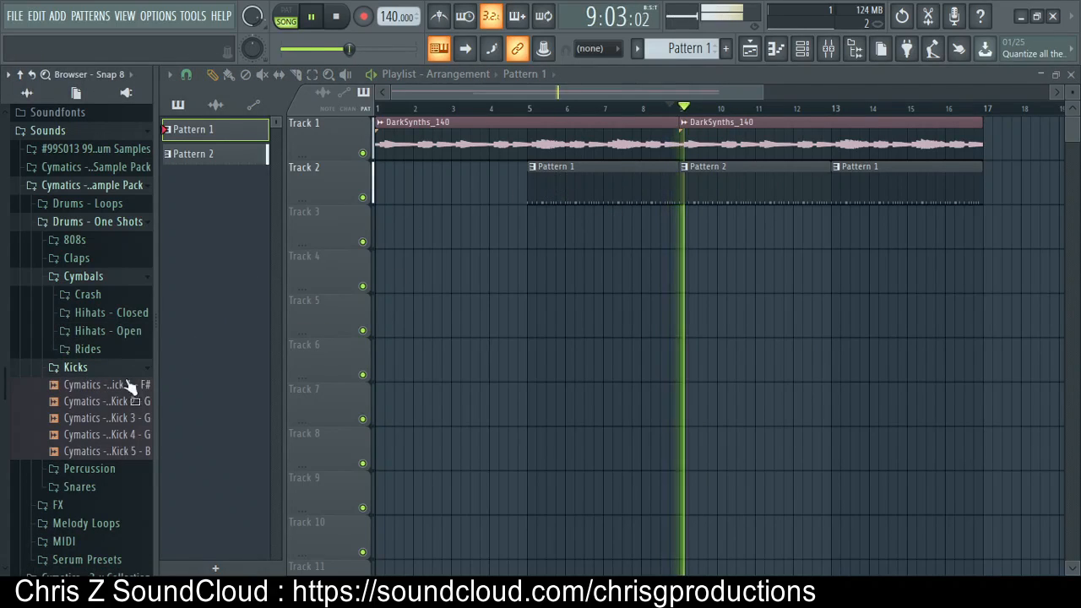
{"action": "left_click", "coordinate": [81, 387]}
{"action": "left_click", "coordinate": [67, 403]}
{"action": "left_click", "coordinate": [59, 418]}
{"action": "left_click", "coordinate": [54, 435]}
{"action": "left_click", "coordinate": [51, 450]}
{"action": "key", "text": "space"}
{"action": "key", "text": "space"}
{"action": "left_click", "coordinate": [56, 388]}
{"action": "left_click", "coordinate": [54, 403]}
{"action": "key", "text": "space"}
{"action": "key", "text": "space"}
{"action": "left_click", "coordinate": [53, 419]}
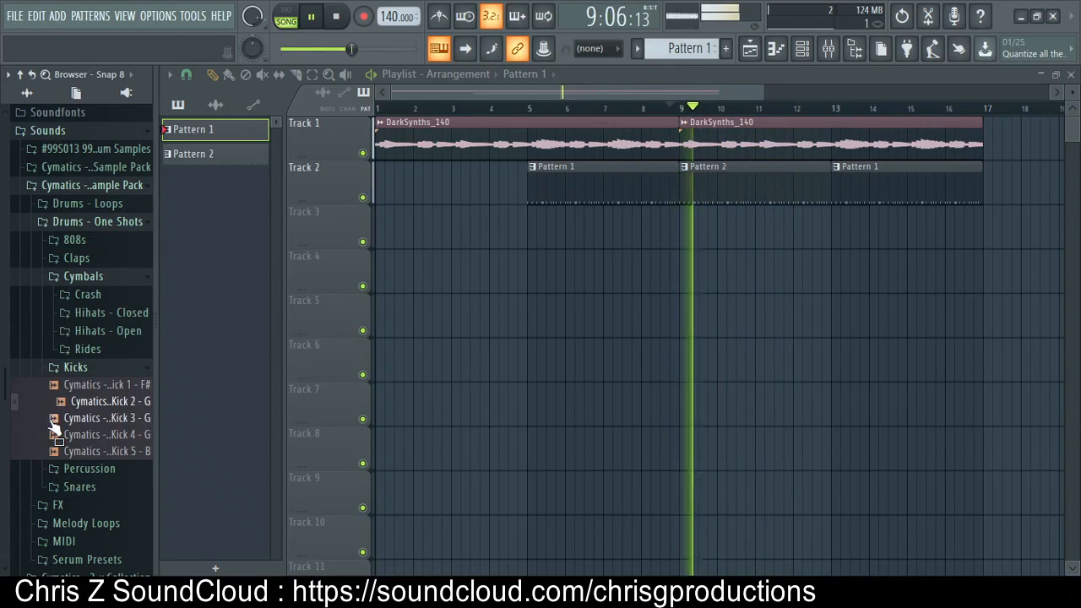
Load Cymatics 808 Mob Kick 4 - G into a new channel and make Pattern 2 the active pattern
{"action": "left_click", "coordinate": [54, 435]}
{"action": "key", "text": "space"}
{"action": "key", "text": "space"}
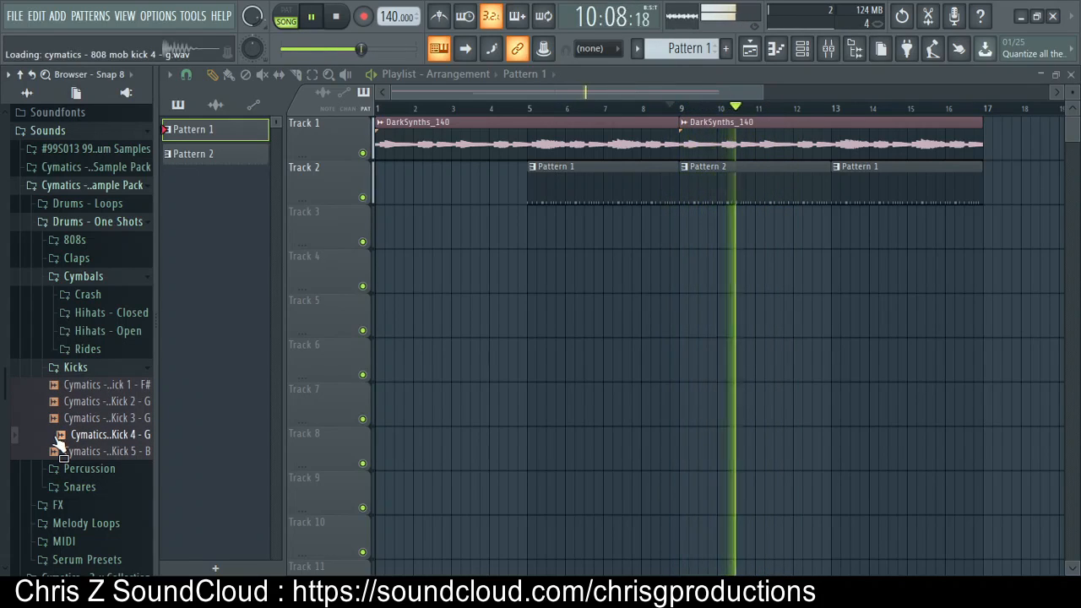
{"action": "key", "text": "space"}
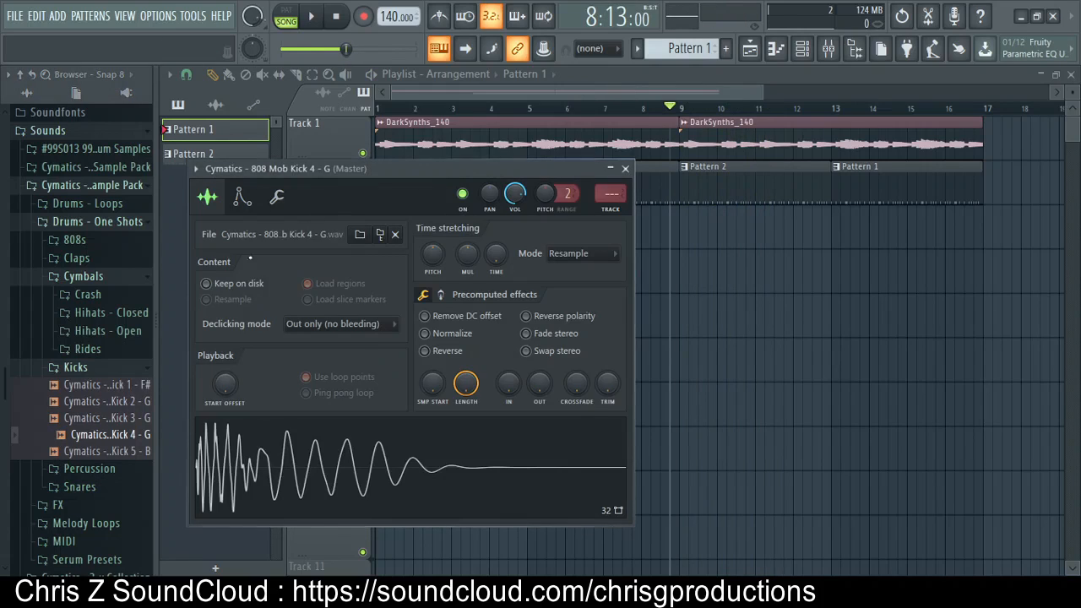
{"action": "double_click", "coordinate": [708, 174]}
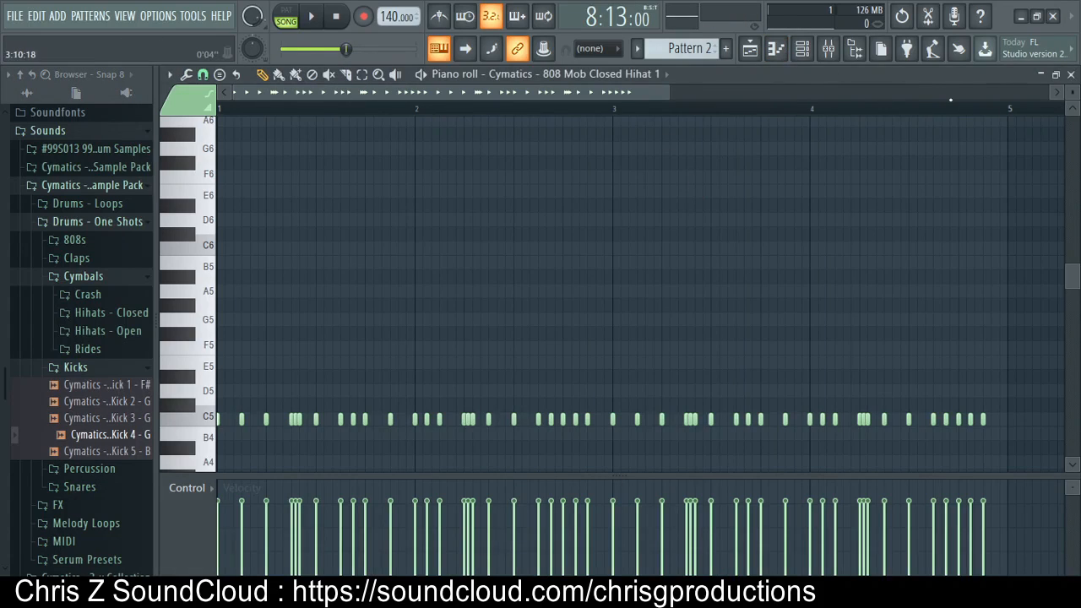
{"action": "left_click", "coordinate": [1070, 75]}
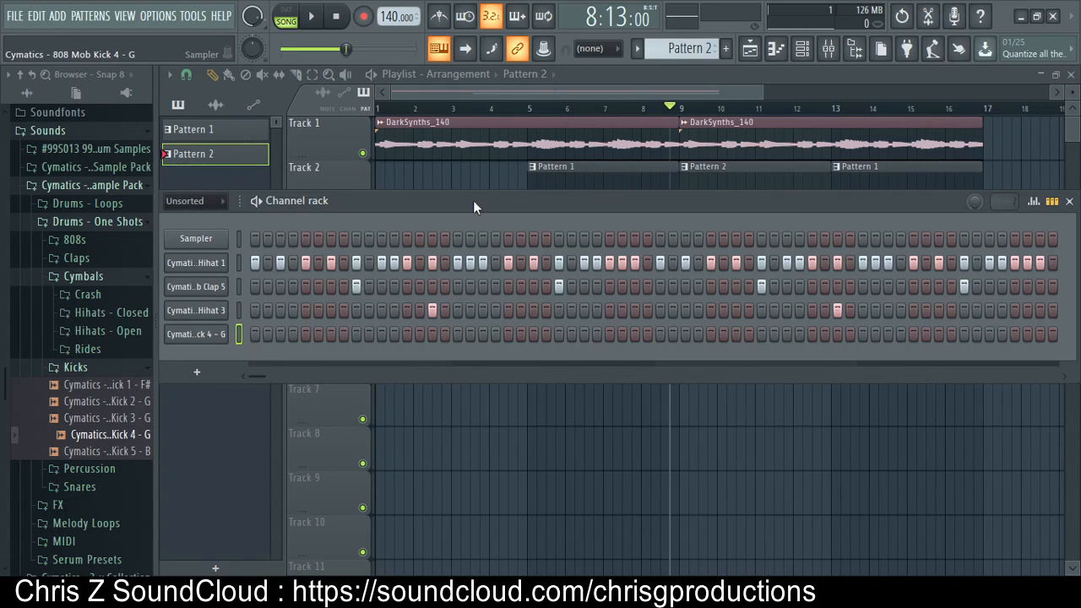
Place the kick notes on C#5 in bars 1 and 2 of Pattern 2 and duplicate them into bars 3 and 4
{"action": "key", "text": "space"}
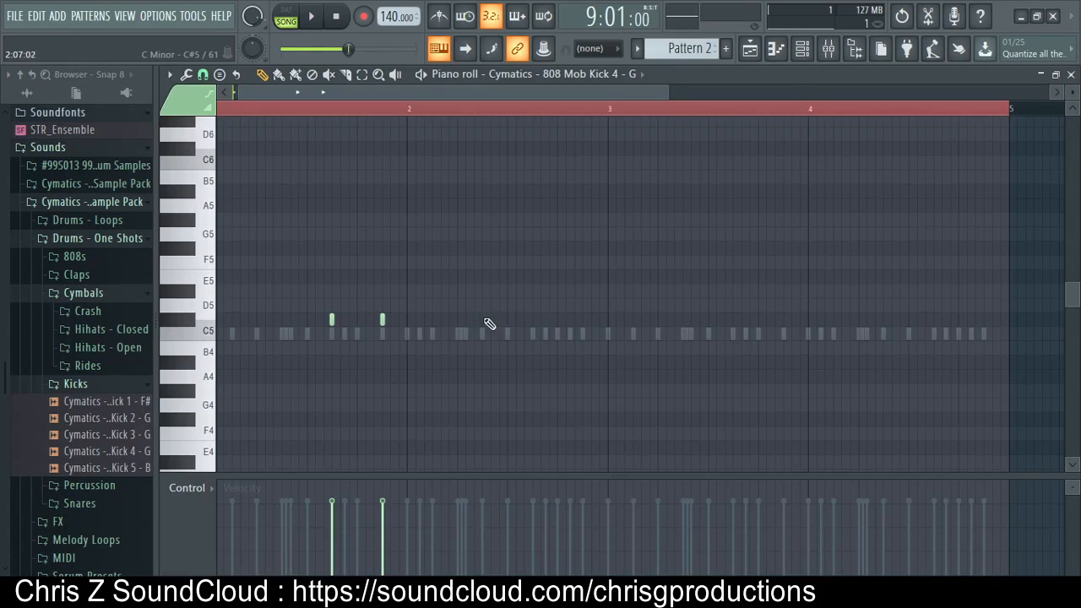
{"action": "left_click", "coordinate": [482, 320]}
{"action": "left_click_drag", "start_coordinate": [498, 93], "coordinate": [354, 99]}
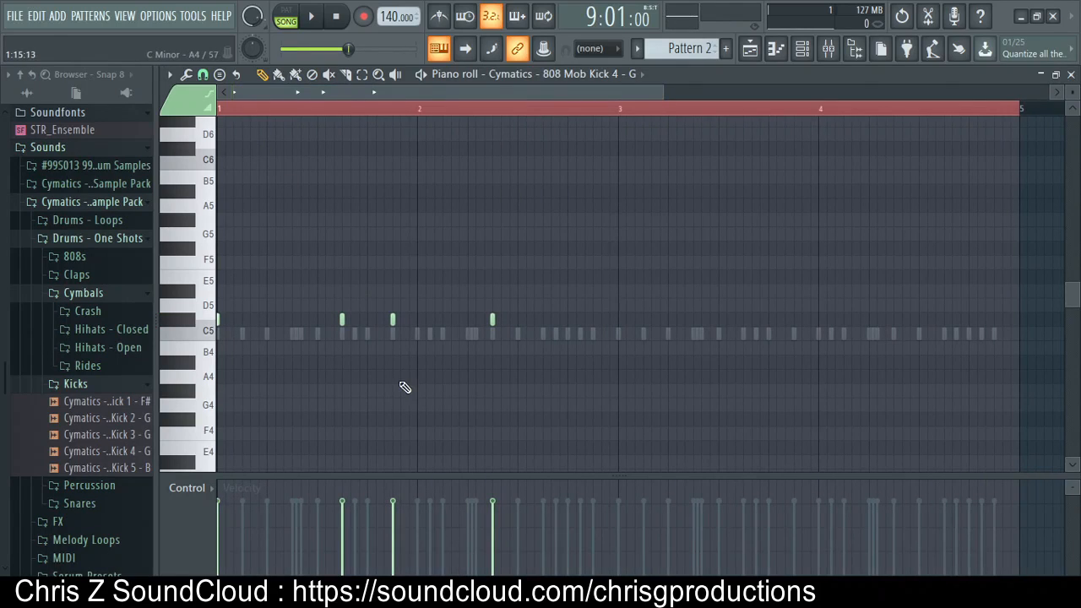
{"action": "key", "text": "ctrl+b"}
{"action": "left_click_drag", "start_coordinate": [700, 319], "coordinate": [623, 316]}
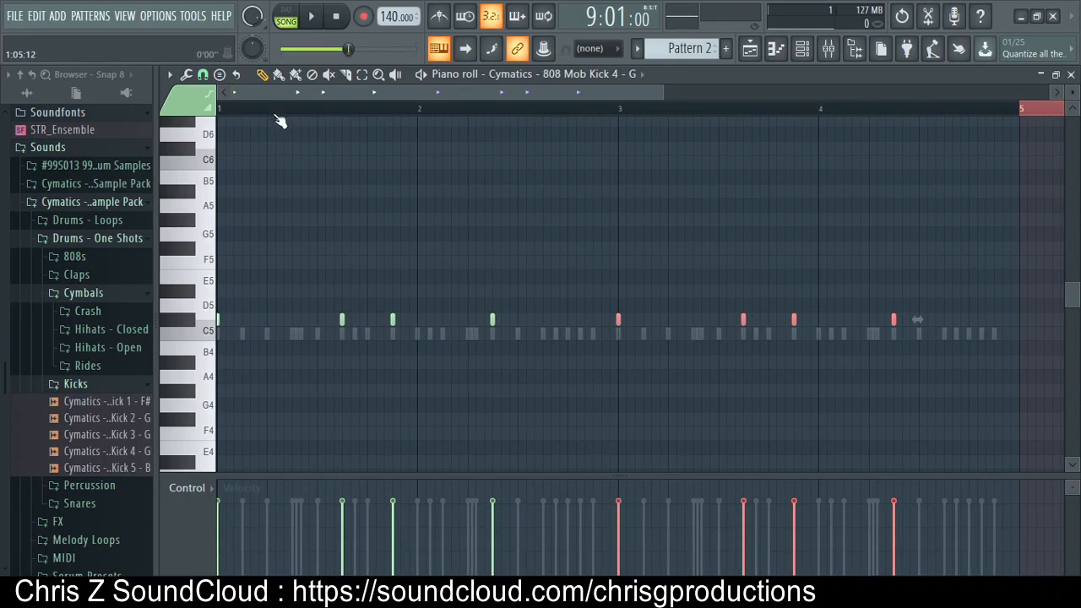
Add extra kick notes in the second half of bars 2 and 4 of Pattern 2, auditioning the groove
{"action": "left_click", "coordinate": [253, 108]}
{"action": "key", "text": "space"}
{"action": "left_click", "coordinate": [543, 319]}
{"action": "left_click", "coordinate": [918, 319]}
{"action": "left_click_drag", "start_coordinate": [564, 92], "coordinate": [633, 92]}
{"action": "mouse_move", "coordinate": [782, 320]}
{"action": "left_mouse_down"}
{"action": "mouse_move", "coordinate": [810, 324]}
{"action": "mouse_move", "coordinate": [782, 321]}
{"action": "left_mouse_up"}
{"action": "key", "text": "space"}
{"action": "left_click", "coordinate": [790, 320]}
{"action": "key", "text": "space"}
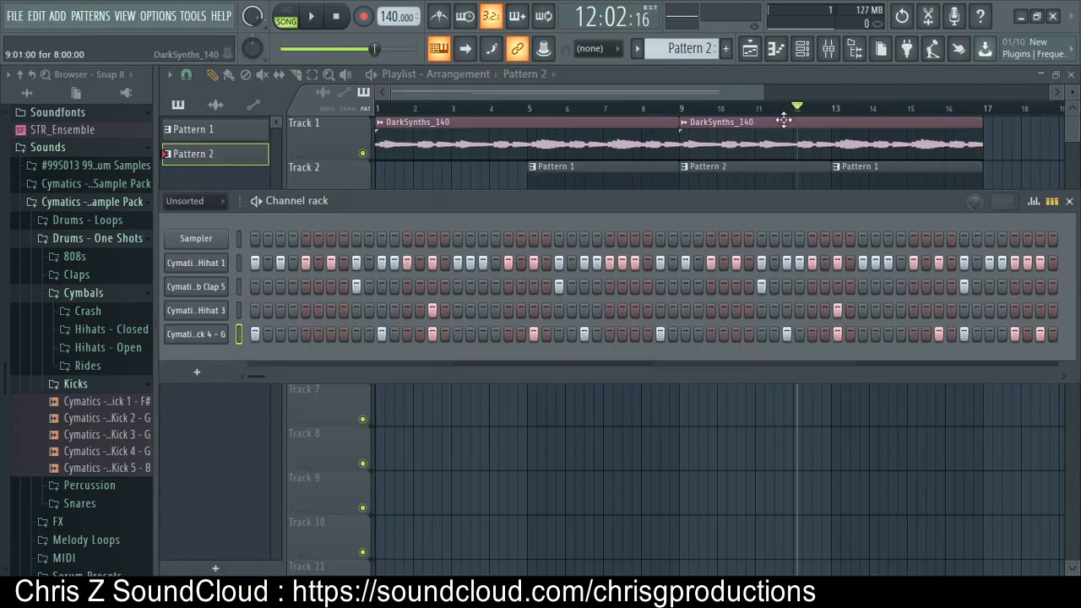
Replace the Pattern 1 clip at bar 13 on Track 2 with a Pattern 2 clip
{"action": "key", "text": "F6"}
{"action": "left_click", "coordinate": [840, 190]}
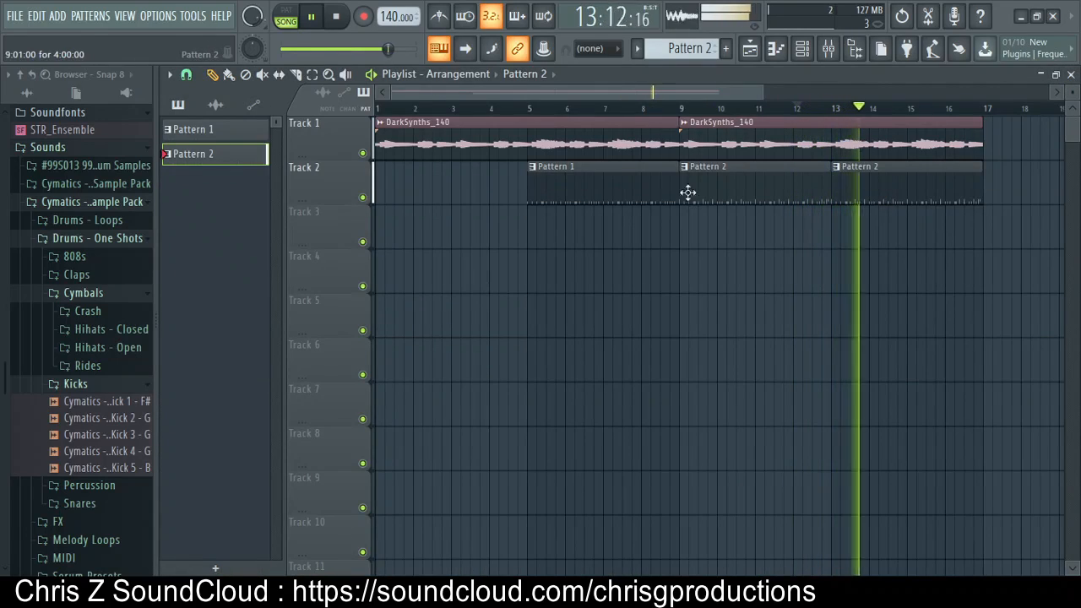
{"action": "key", "text": "space"}
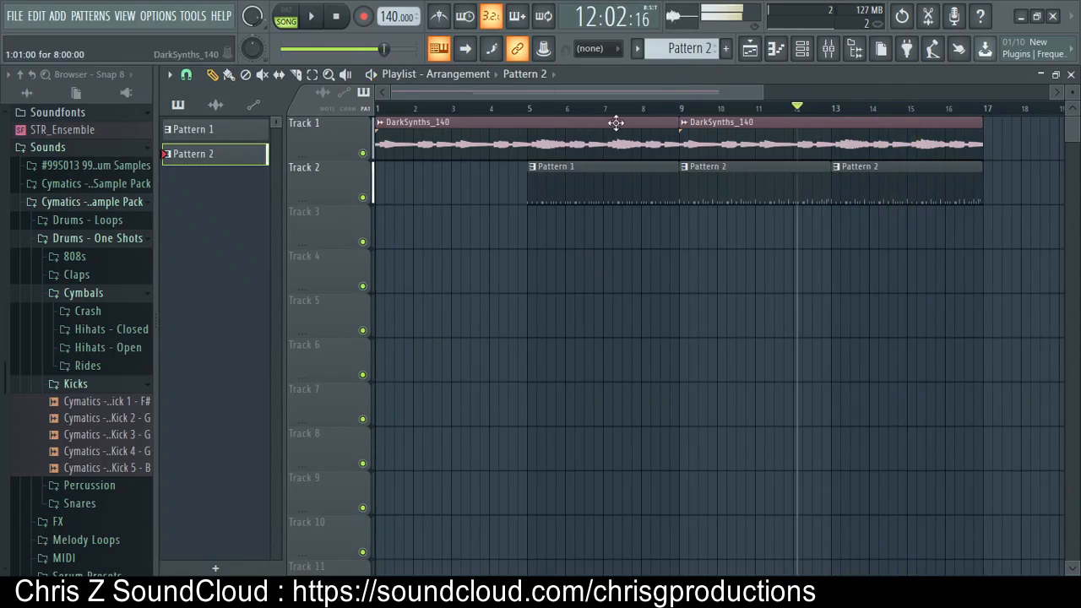
Play the arrangement from 8:13 through Pattern 2 into bar 13, then set the playhead to 12:01
{"action": "left_click", "coordinate": [673, 111]}
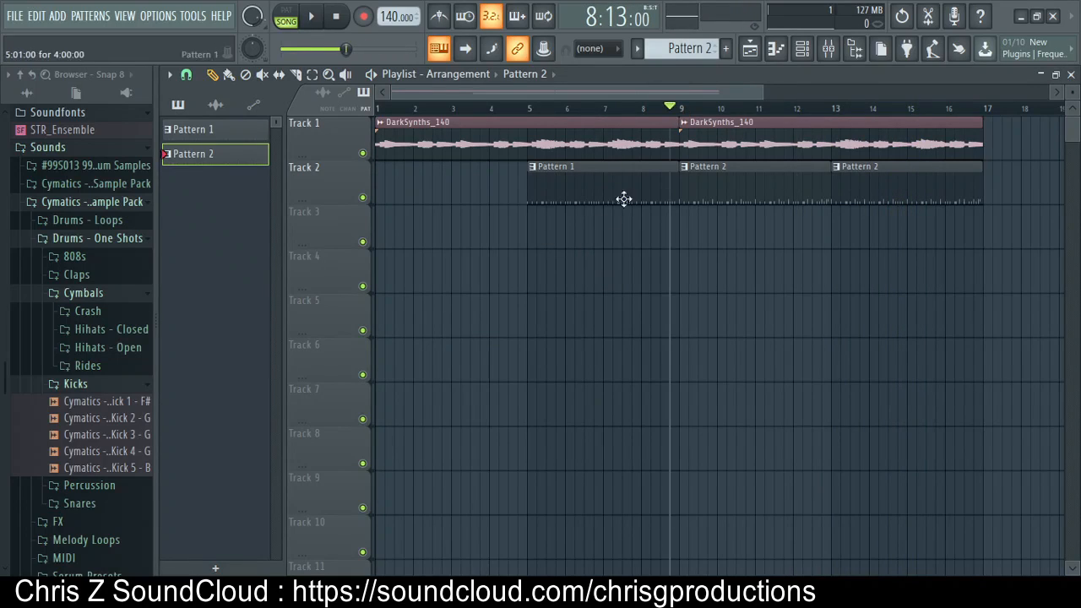
{"action": "key", "text": "space"}
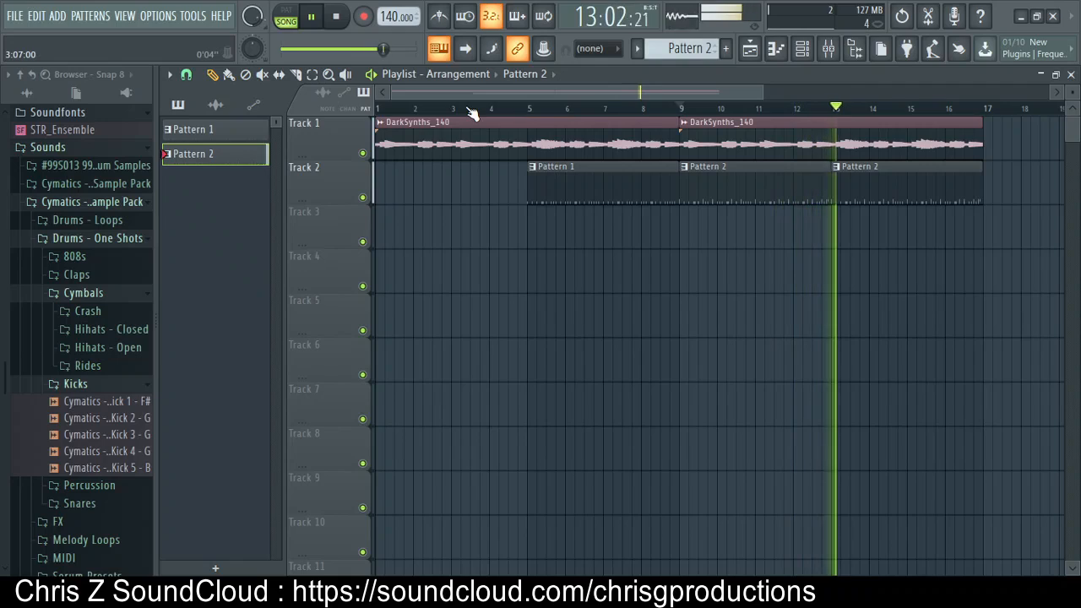
{"action": "key", "text": "space"}
{"action": "left_click", "coordinate": [794, 109]}
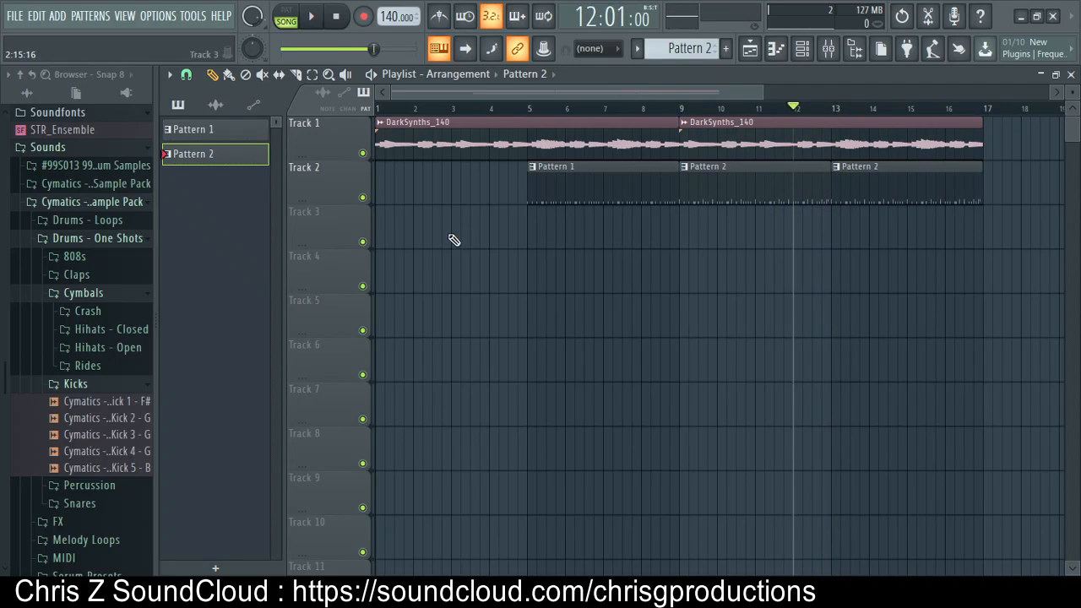
Collapse the Kicks folder and replay the transition into Pattern 2 from 8:13
{"action": "left_click", "coordinate": [67, 385]}
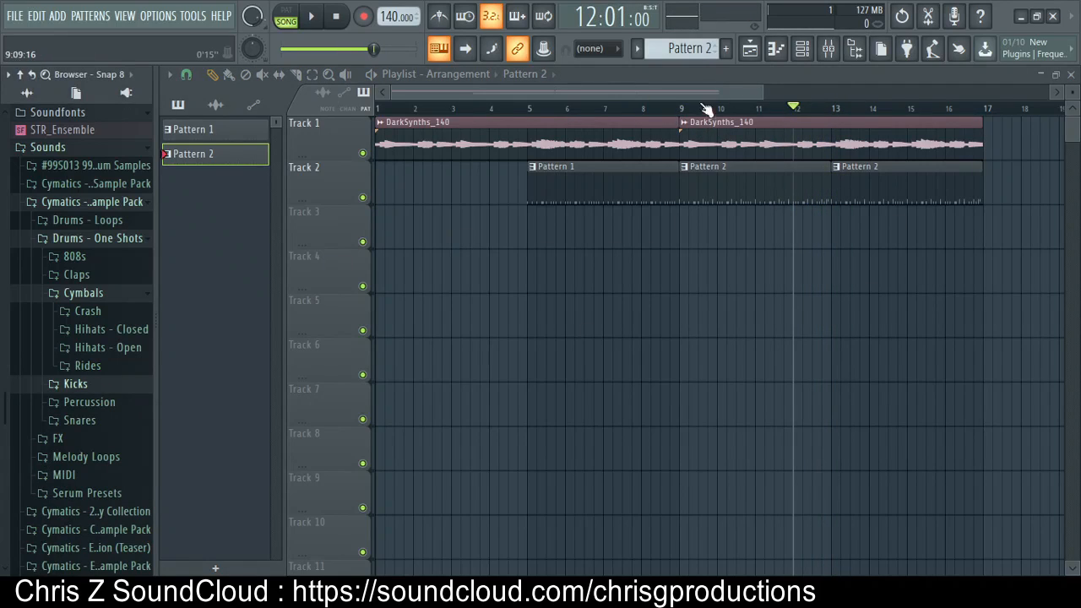
{"action": "left_click", "coordinate": [670, 109]}
{"action": "left_click", "coordinate": [805, 53]}
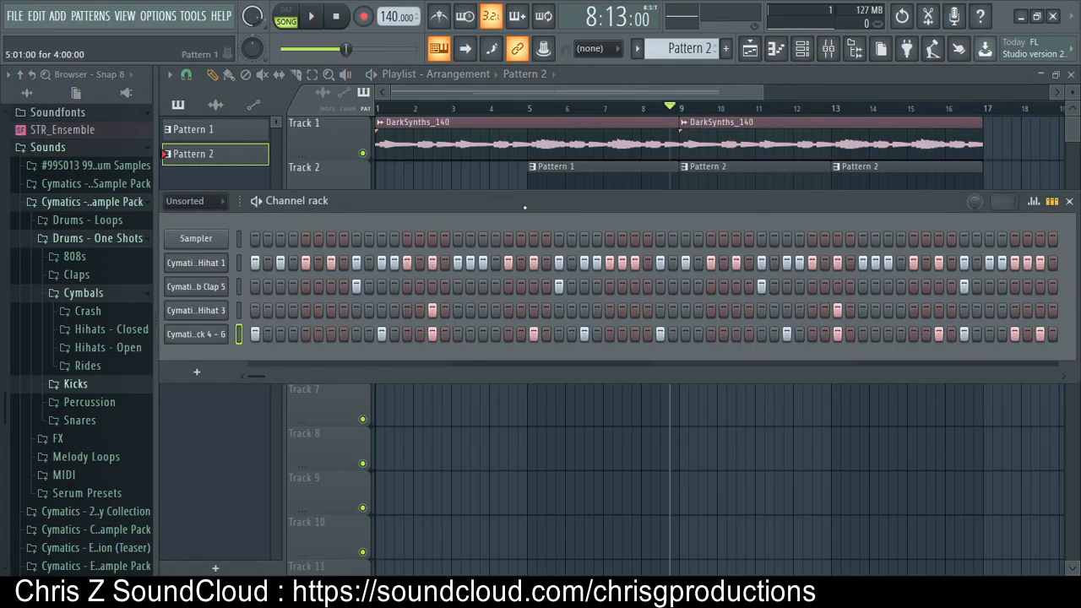
{"action": "left_click", "coordinate": [682, 107]}
{"action": "left_click", "coordinate": [670, 109]}
{"action": "key", "text": "space"}
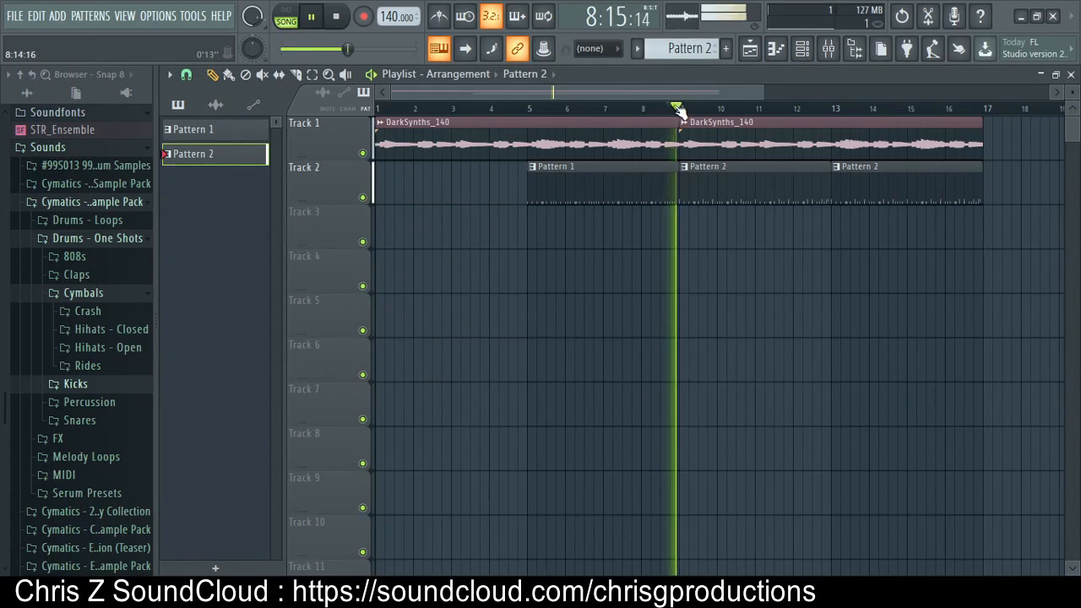
{"action": "key", "text": "space"}
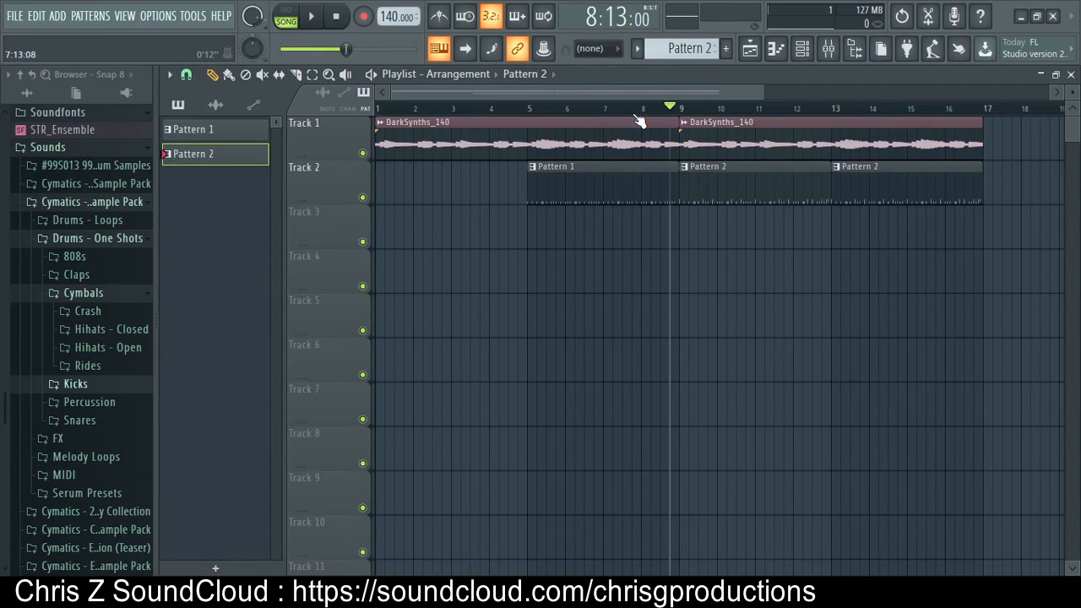
Play Pattern 1 from bar 5 and skip ahead to the end of its clip just before bar 9
{"action": "left_click_drag", "start_coordinate": [634, 115], "coordinate": [821, 157]}
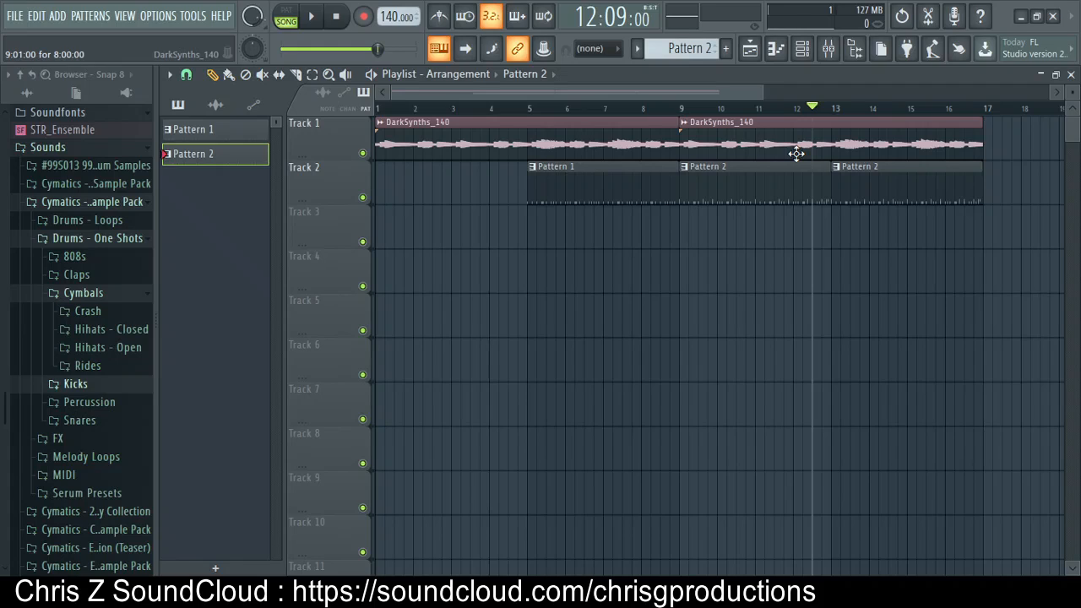
{"action": "left_click_drag", "start_coordinate": [482, 107], "coordinate": [528, 107]}
{"action": "key", "text": "space"}
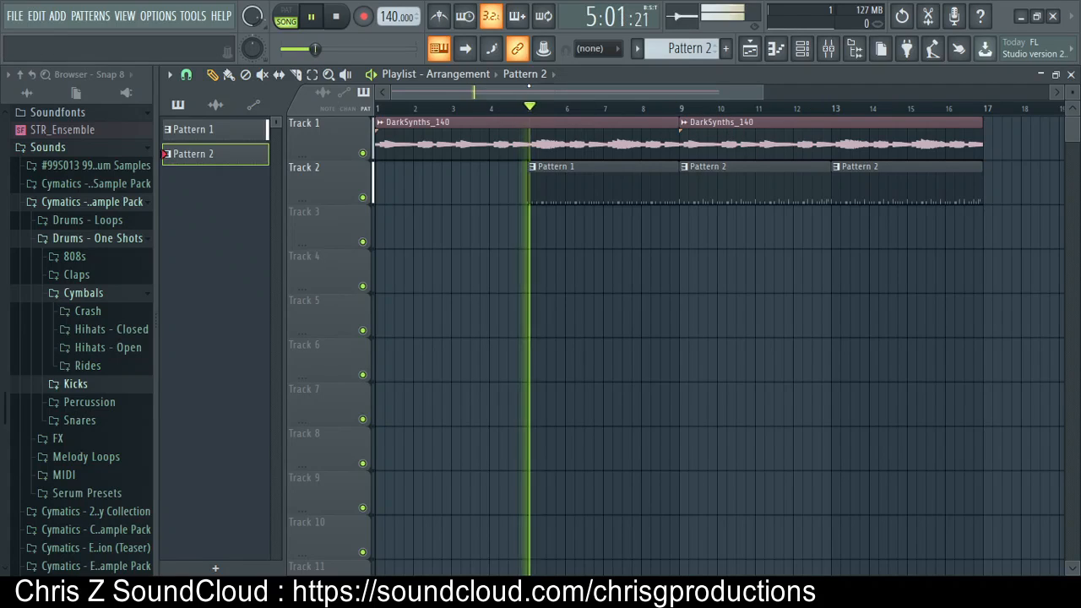
{"action": "left_click", "coordinate": [663, 107]}
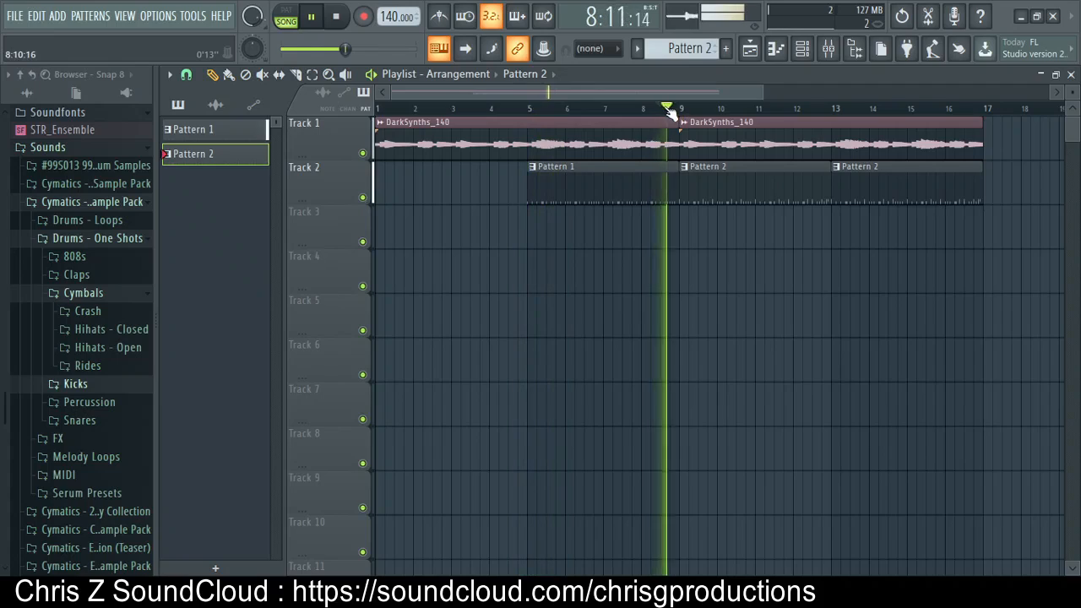
{"action": "key", "text": "space"}
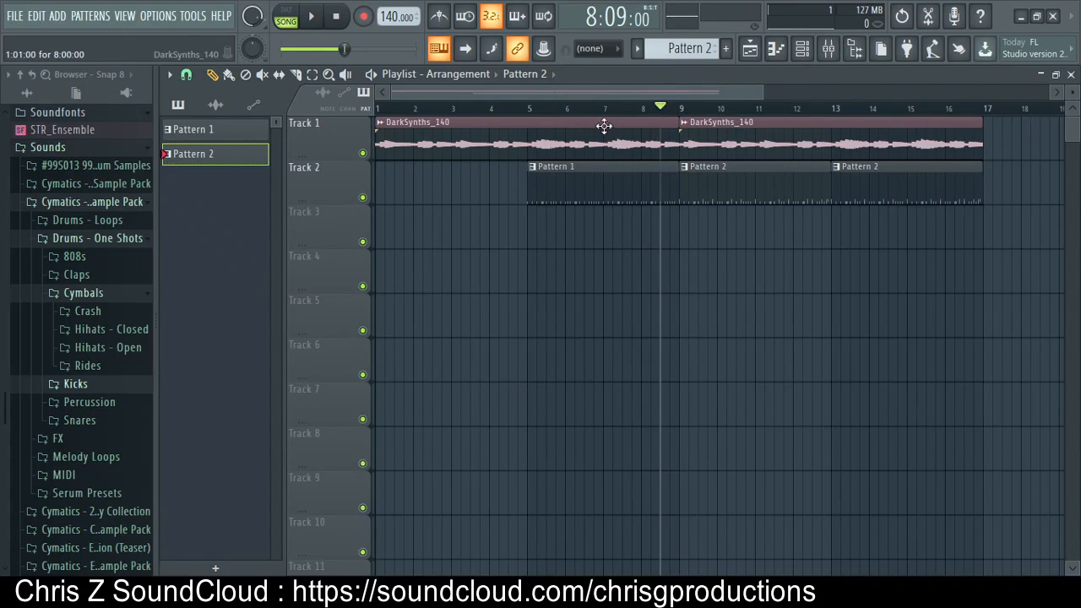
Set the playhead to 8:13 and play the start of the Pattern 2 section past bar 11
{"action": "left_click", "coordinate": [671, 108]}
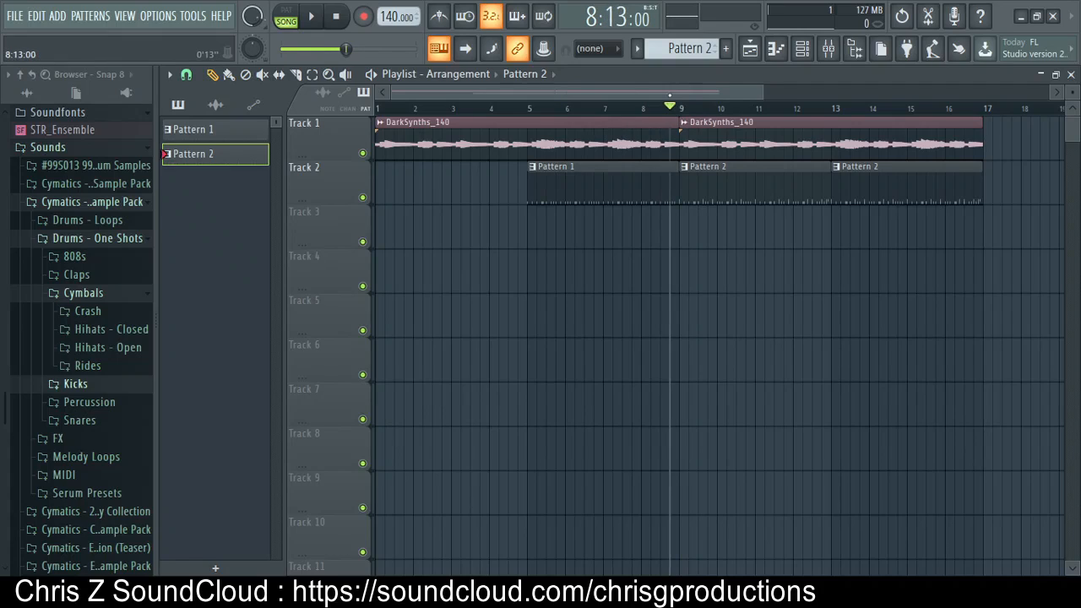
{"action": "key", "text": "space"}
{"action": "key", "text": "space"}
{"action": "key", "text": "space"}
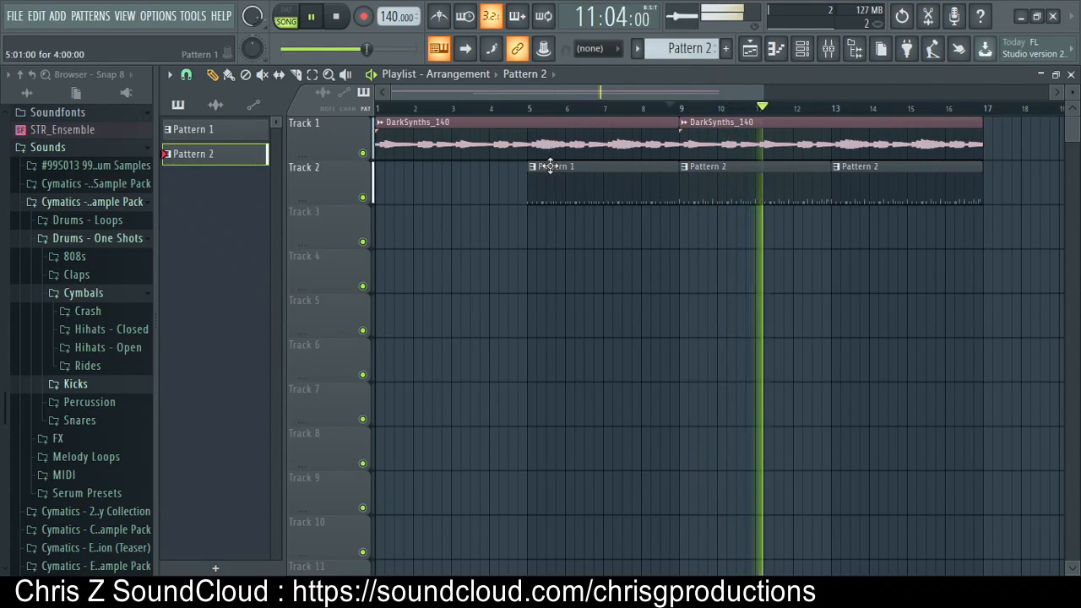
{"action": "key", "text": "space"}
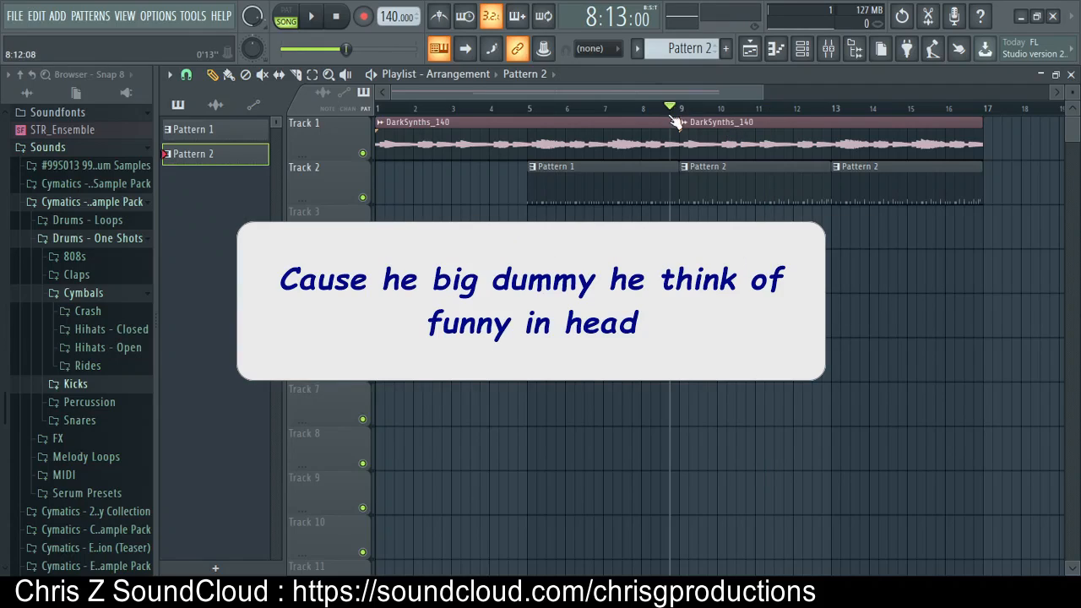
Split the second DarkSynths_140 clip at bar 13, move its second half to bar 17 and copy its first half to bar 13
{"action": "key", "text": "space"}
{"action": "key", "text": "space"}
{"action": "key", "text": "space"}
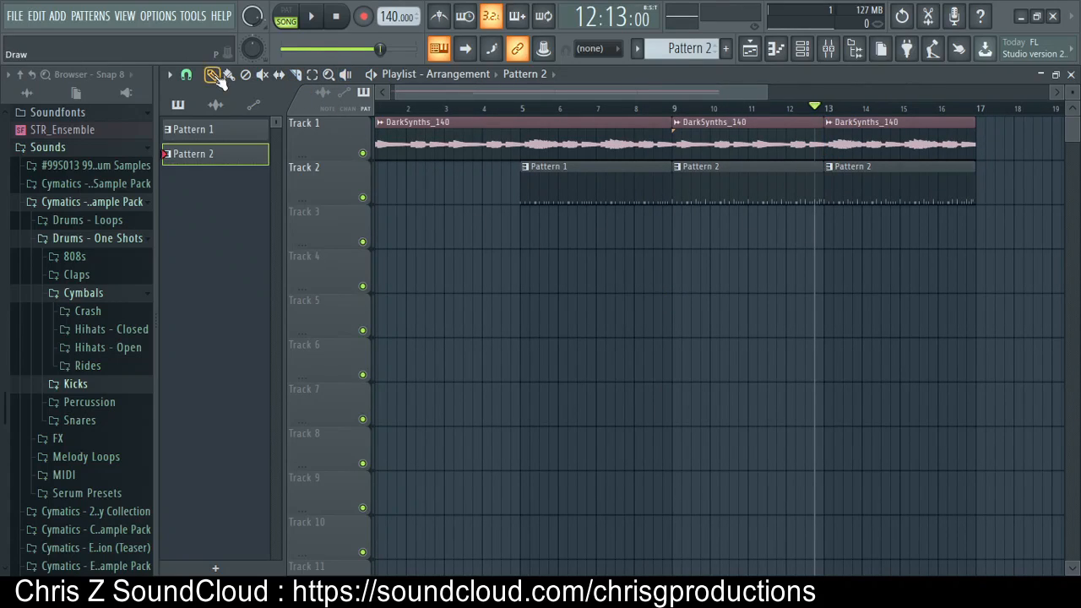
{"action": "left_click_drag", "start_coordinate": [894, 144], "coordinate": [1001, 153]}
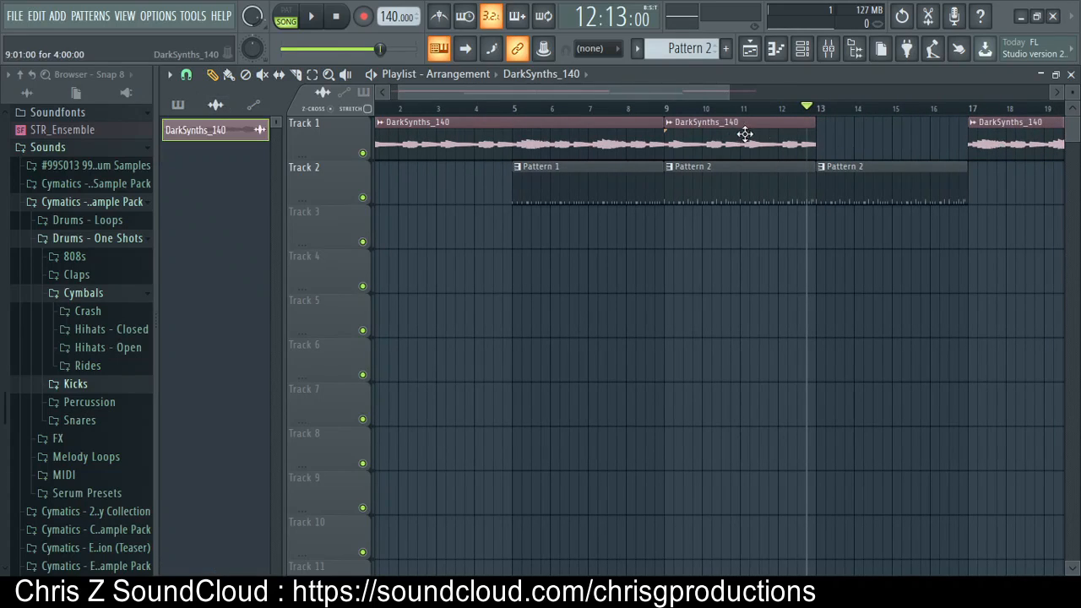
{"action": "left_click", "coordinate": [838, 139]}
Add a Pattern 2 clip at bar 17 on Track 2 and make it a unique pattern
{"action": "key", "text": "space"}
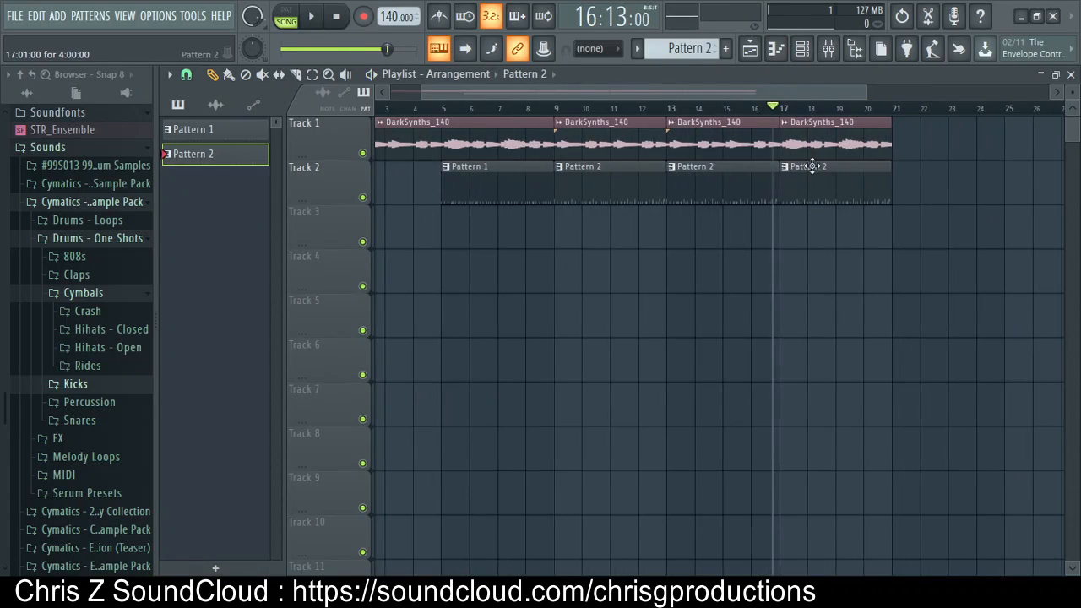
{"action": "left_click", "coordinate": [786, 168]}
{"action": "left_click", "coordinate": [800, 275]}
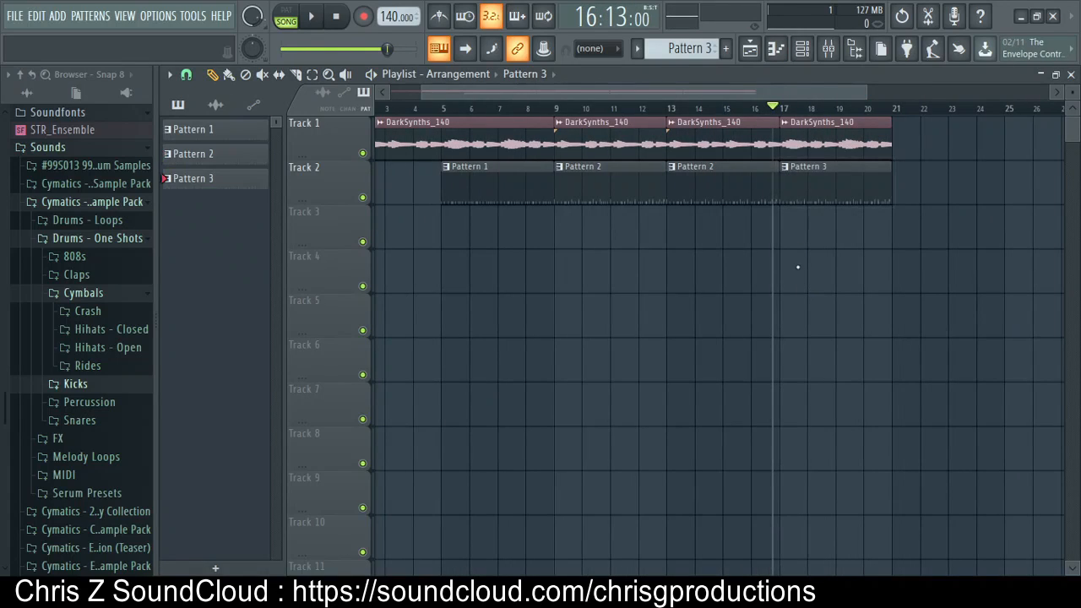
Set the playhead to 12:13, reposition the channel rack and play the Pattern 3 section past bar 15
{"action": "key", "text": "space"}
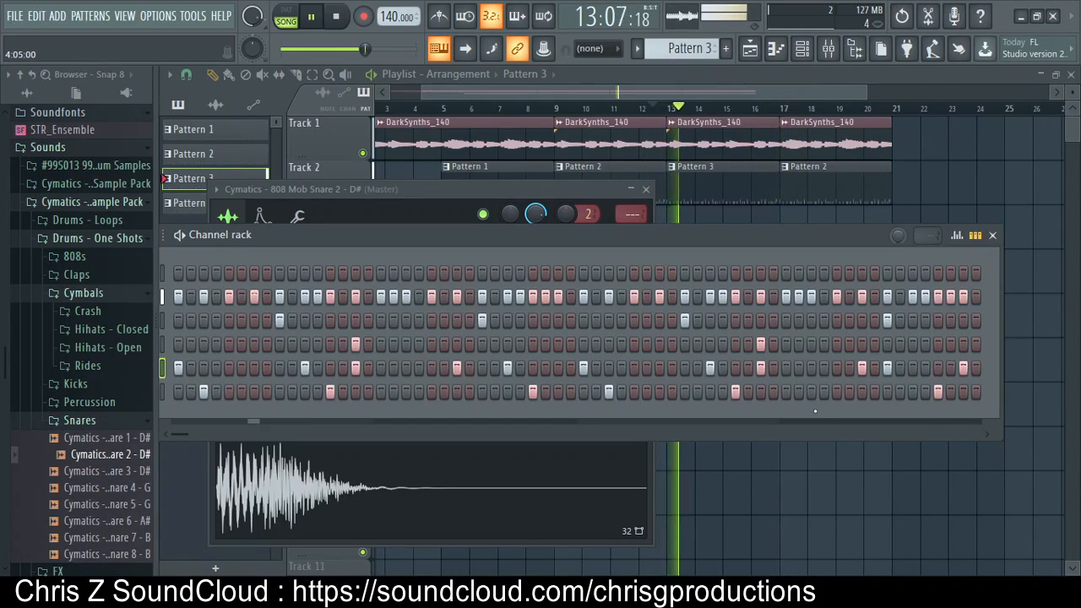
{"action": "left_click_drag", "start_coordinate": [699, 240], "coordinate": [765, 208]}
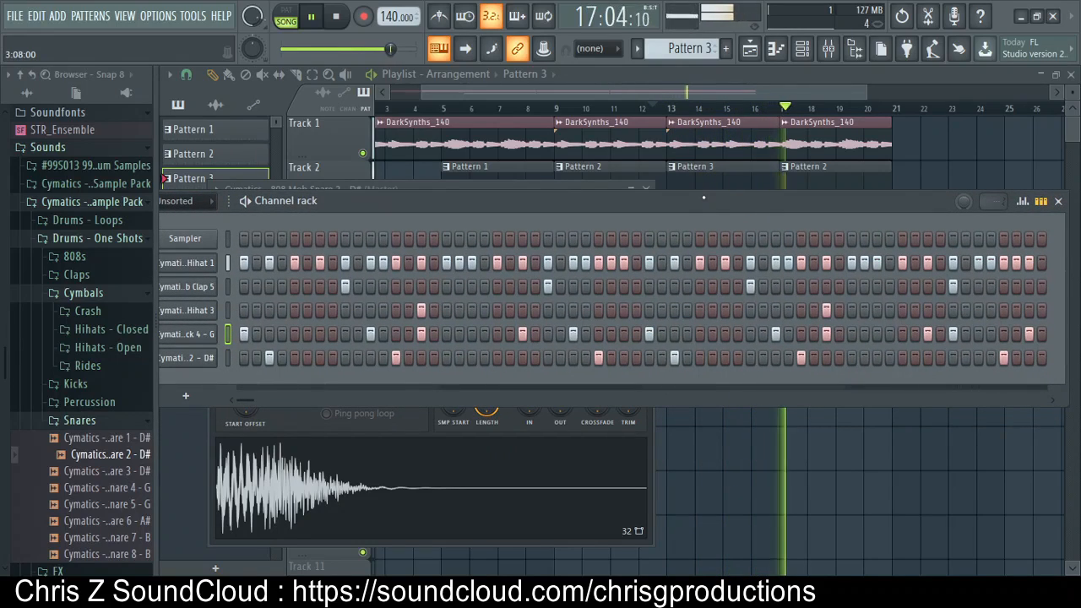
{"action": "key", "text": "space"}
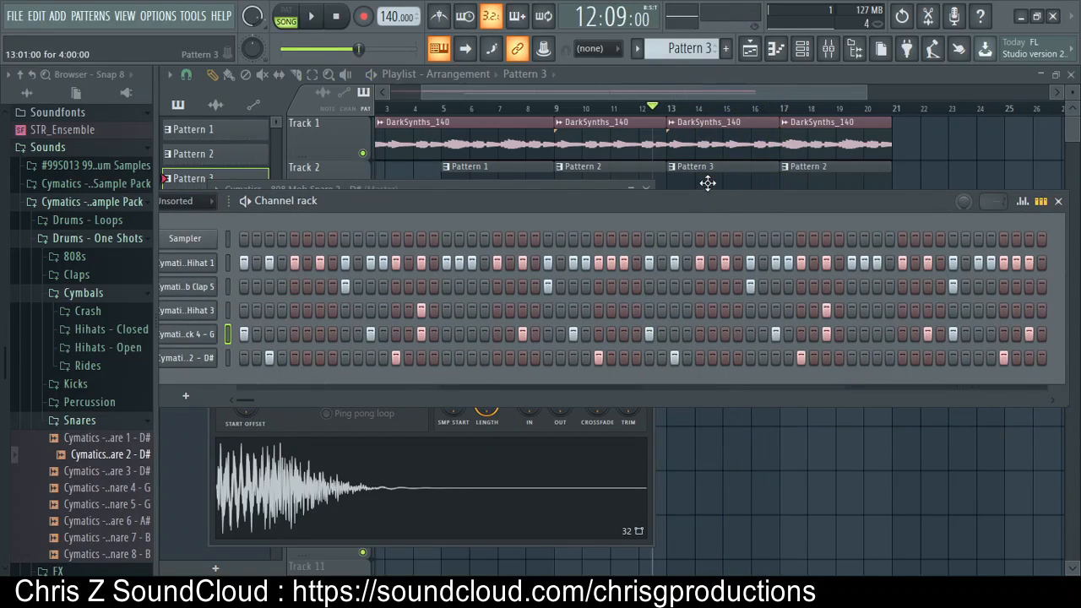
{"action": "left_click", "coordinate": [667, 112]}
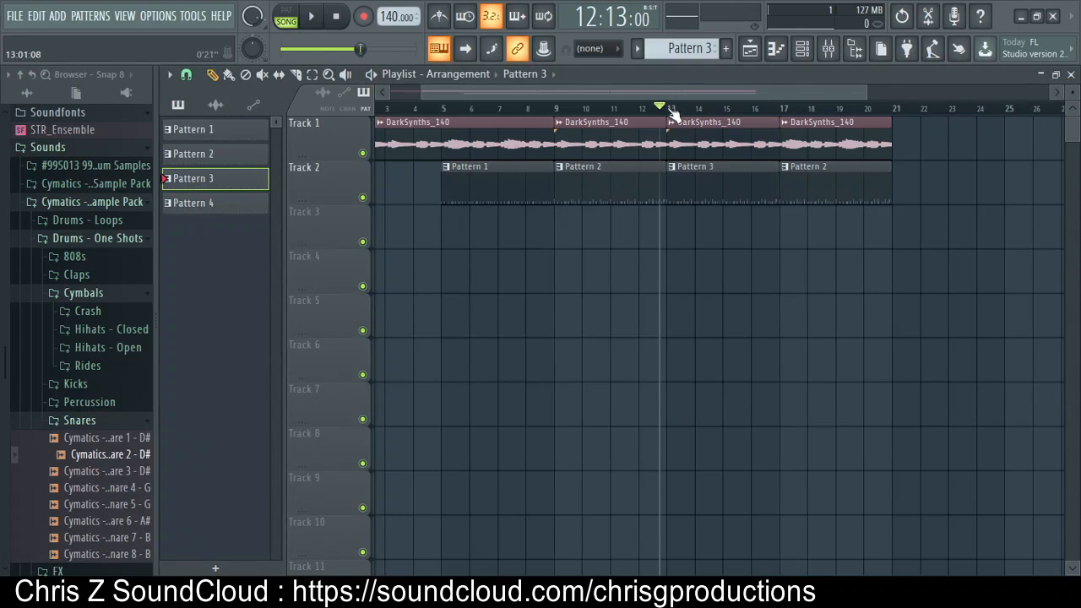
{"action": "left_click", "coordinate": [803, 51]}
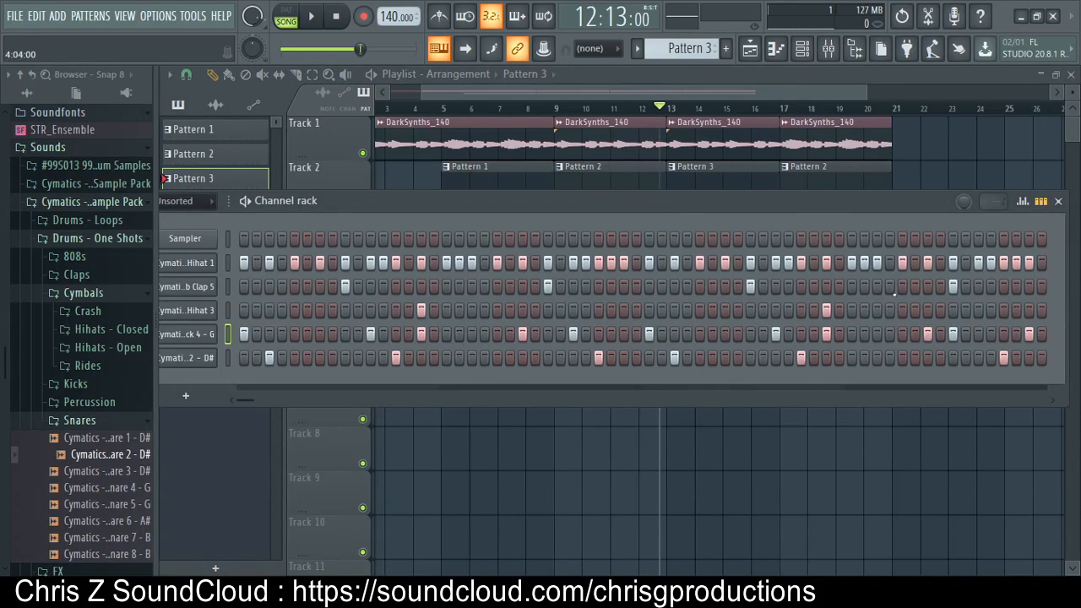
{"action": "left_click_drag", "start_coordinate": [505, 203], "coordinate": [545, 189]}
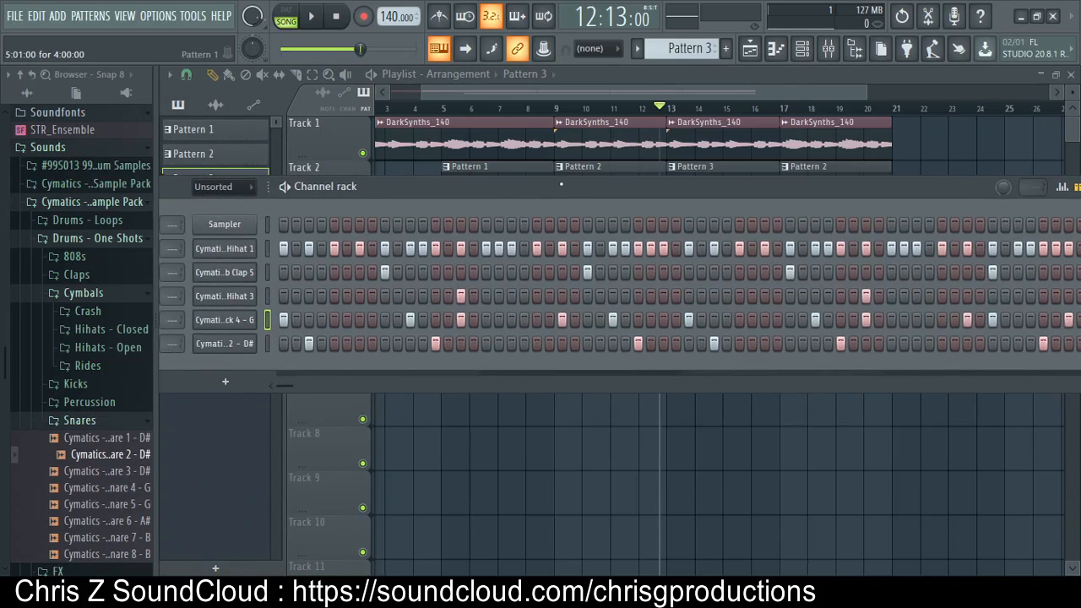
{"action": "key", "text": "space"}
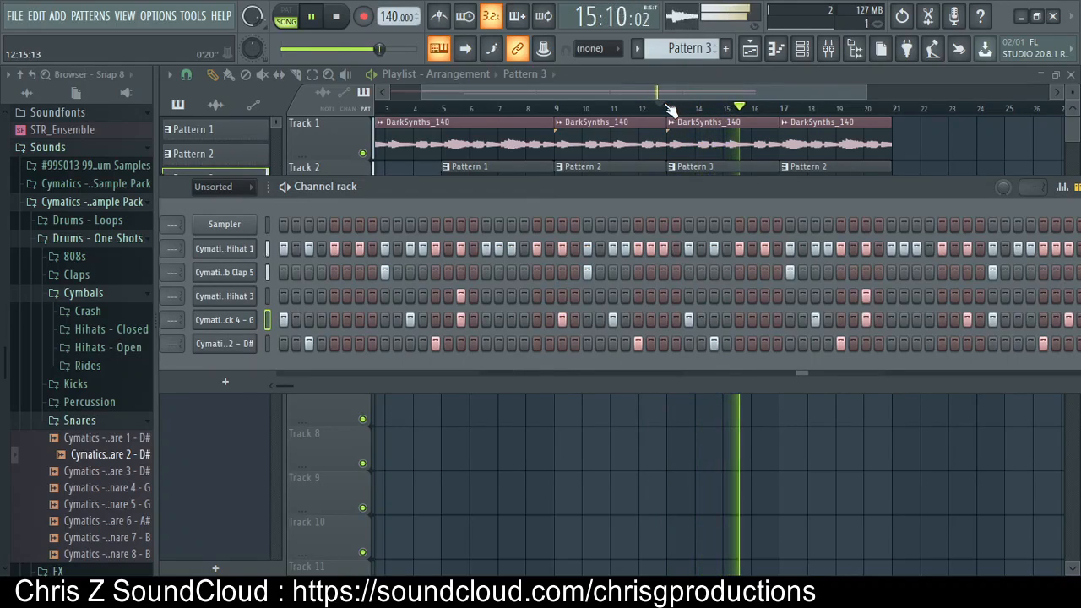
{"action": "left_click_drag", "start_coordinate": [697, 196], "coordinate": [726, 220]}
{"action": "key", "text": "space"}
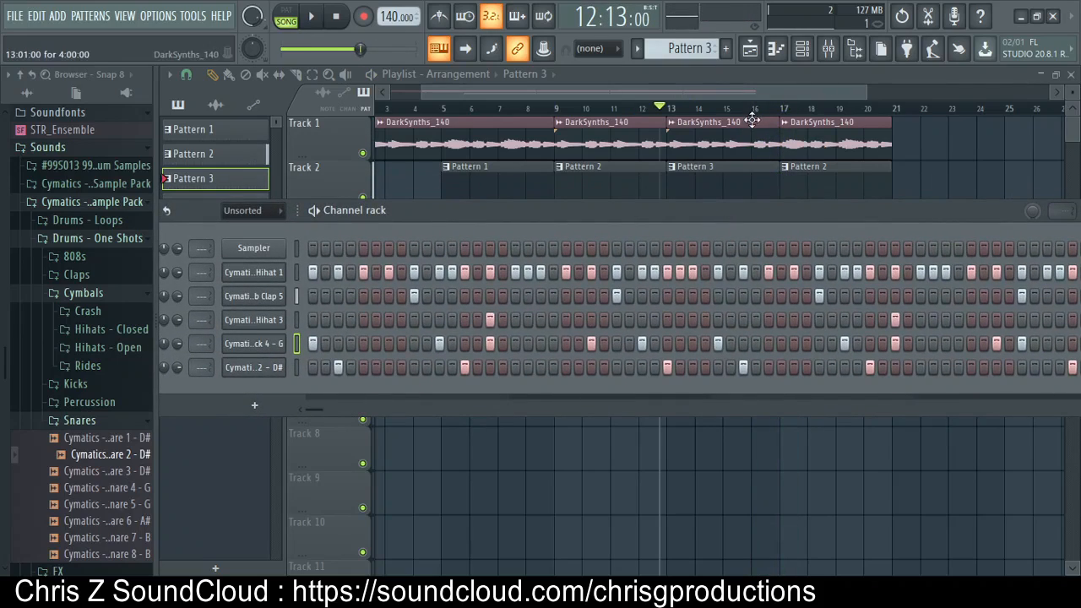
Replace the Pattern 2 clip at bar 17 with a Pattern 3 clip, make it a unique pattern and open its channel rack
{"action": "key", "text": "F6"}
{"action": "left_click", "coordinate": [759, 109]}
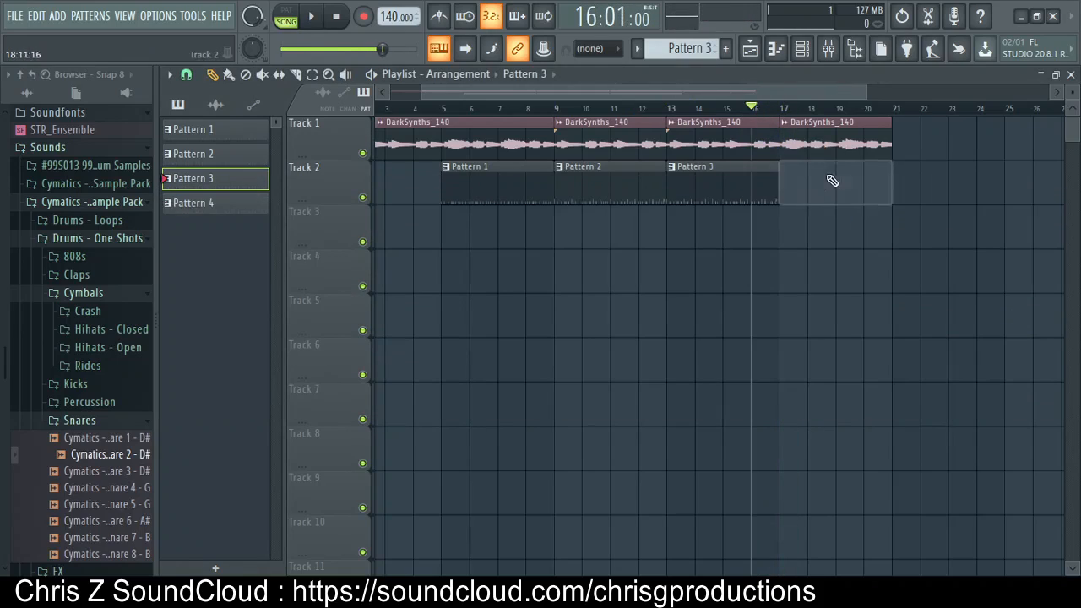
{"action": "right_click", "coordinate": [832, 178]}
{"action": "left_click", "coordinate": [792, 187]}
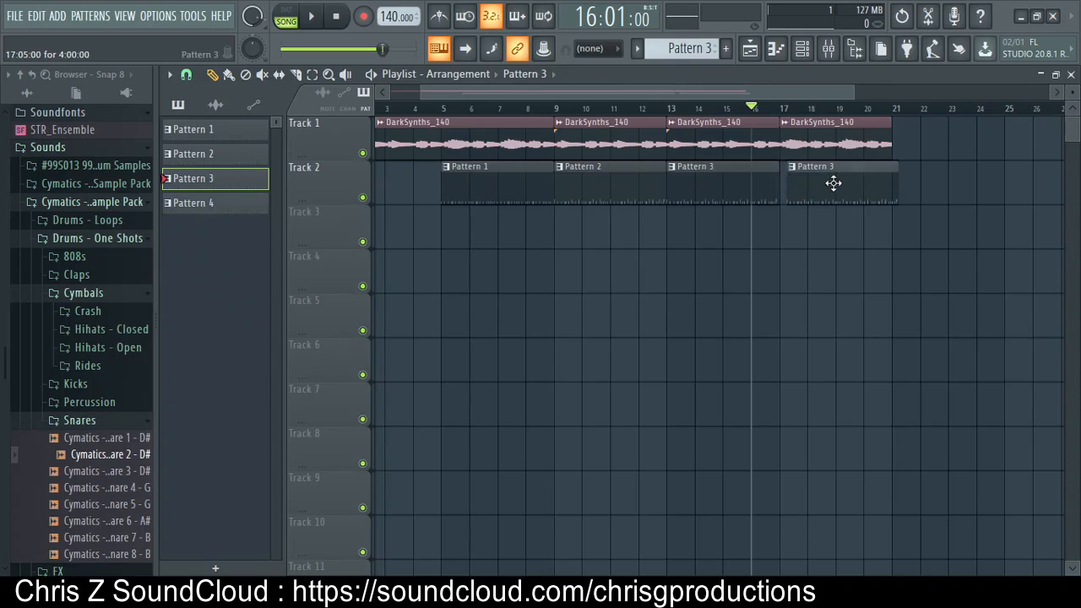
{"action": "left_click", "coordinate": [783, 166]}
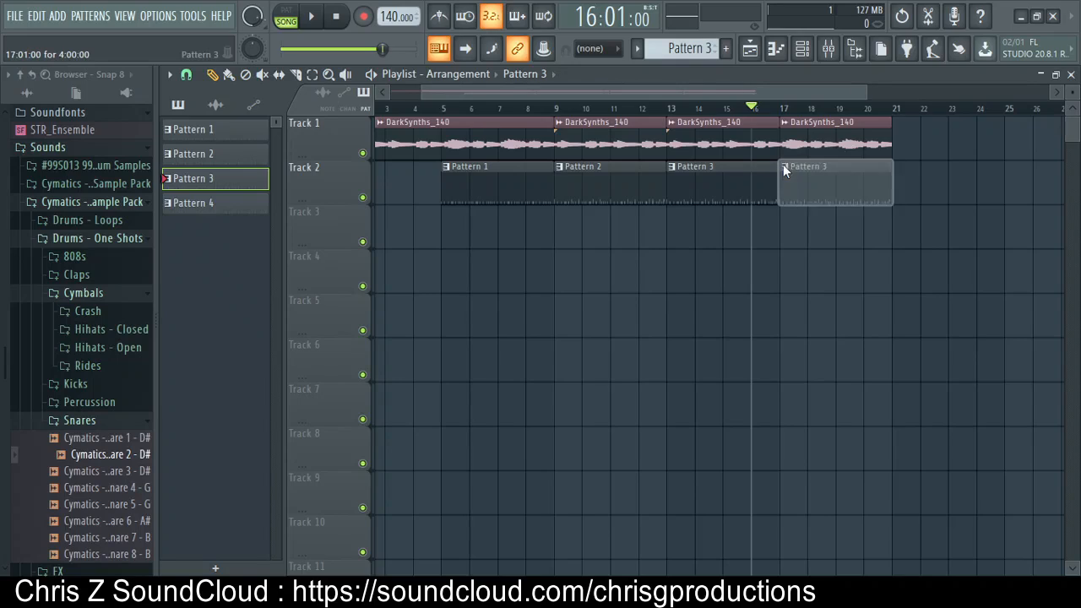
{"action": "left_click", "coordinate": [827, 267]}
{"action": "key", "text": "space"}
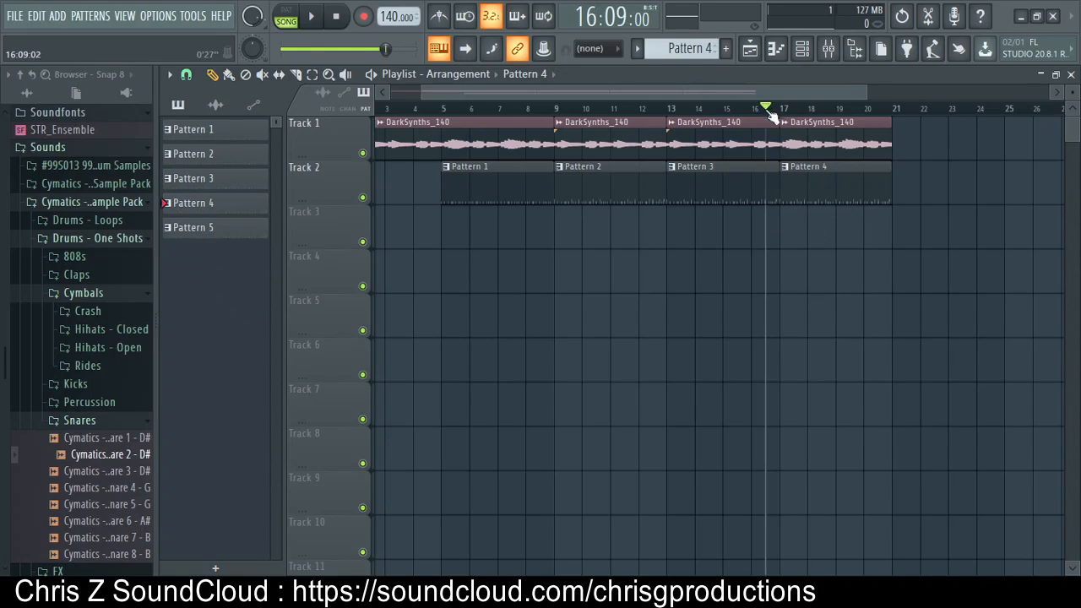
{"action": "double_click", "coordinate": [814, 170]}
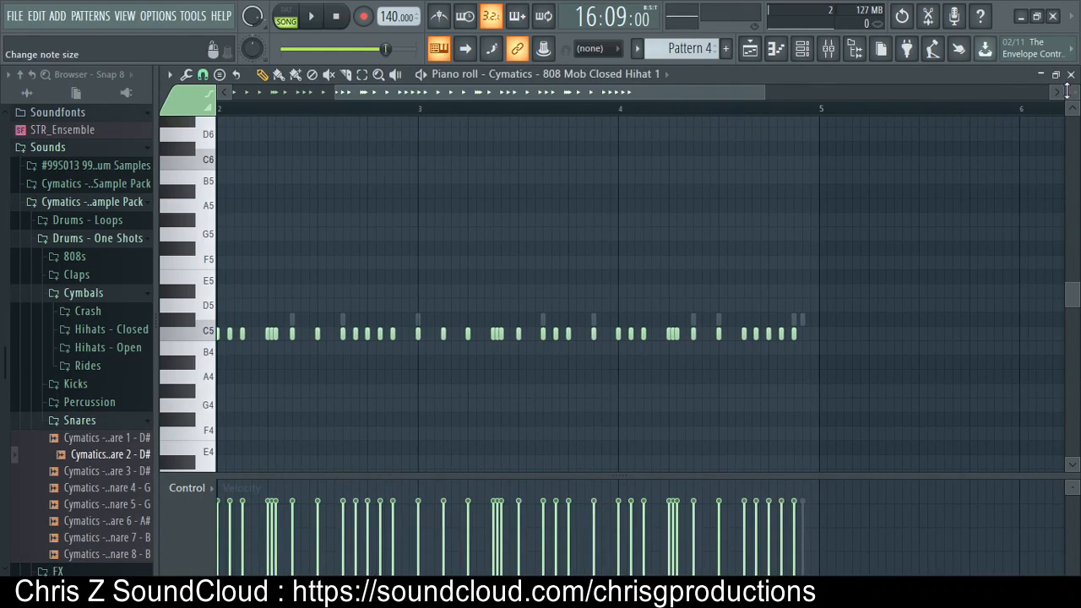
{"action": "left_click", "coordinate": [1071, 74]}
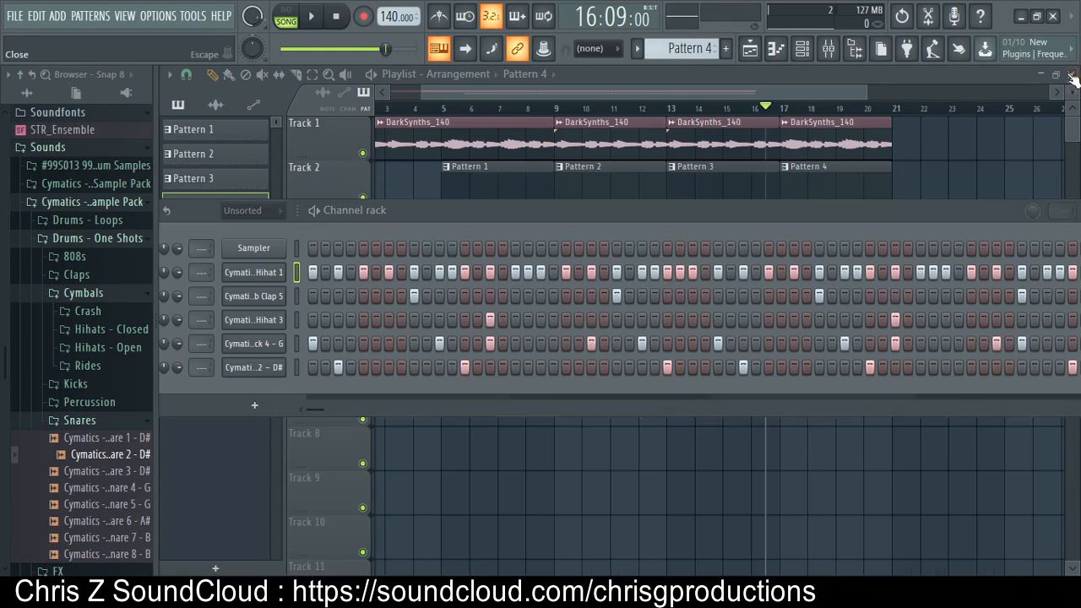
Audition the Cymatics samples in the 808s one-shots folder, returning to 808 1 - C
{"action": "left_click", "coordinate": [74, 257]}
{"action": "left_click", "coordinate": [74, 256]}
{"action": "left_click", "coordinate": [74, 257]}
{"action": "key", "text": "space"}
{"action": "left_click", "coordinate": [126, 275]}
{"action": "key", "text": "space"}
{"action": "key", "text": "space"}
{"action": "left_click", "coordinate": [108, 291]}
{"action": "key", "text": "space"}
{"action": "left_click", "coordinate": [72, 372]}
{"action": "left_click", "coordinate": [68, 390]}
{"action": "left_click", "coordinate": [61, 408]}
{"action": "key", "text": "space"}
{"action": "left_click", "coordinate": [68, 474]}
{"action": "left_click", "coordinate": [67, 524]}
{"action": "left_click", "coordinate": [77, 508]}
{"action": "left_click", "coordinate": [79, 525]}
{"action": "key", "text": "space"}
{"action": "key", "text": "space"}
{"action": "left_click", "coordinate": [78, 490]}
{"action": "left_click", "coordinate": [95, 324]}
{"action": "key", "text": "space"}
{"action": "key", "text": "space"}
{"action": "left_click", "coordinate": [101, 275]}
{"action": "left_click", "coordinate": [100, 291]}
{"action": "key", "text": "space"}
{"action": "left_click", "coordinate": [97, 275]}
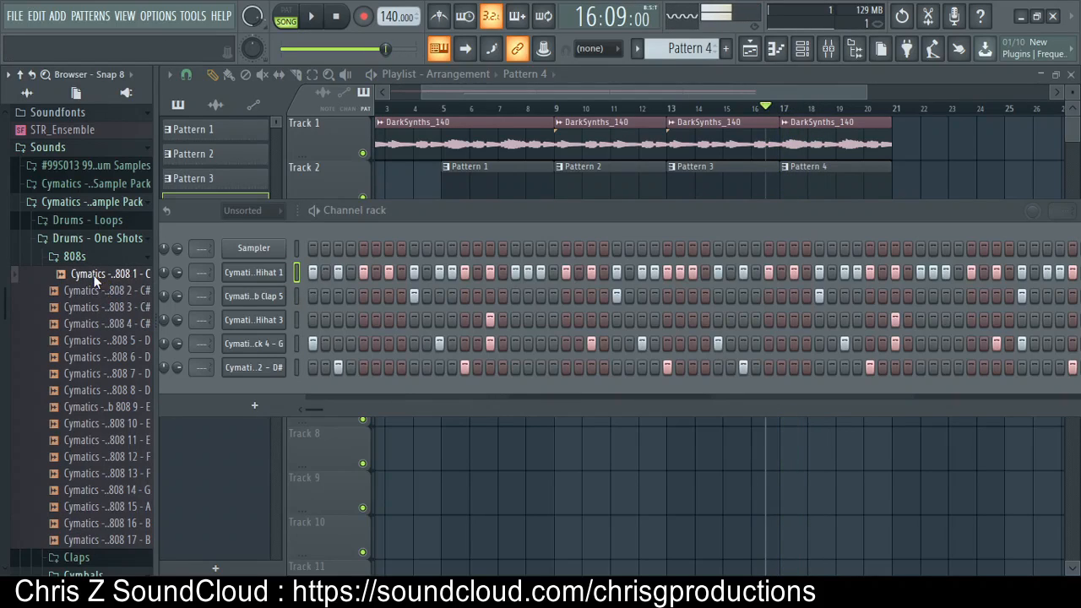
Add the Cymatics 808 1 - C sample as a new channel below the snare and close its sampler settings
{"action": "left_click_drag", "start_coordinate": [94, 279], "coordinate": [253, 390]}
{"action": "left_click_drag", "start_coordinate": [336, 208], "coordinate": [293, 143]}
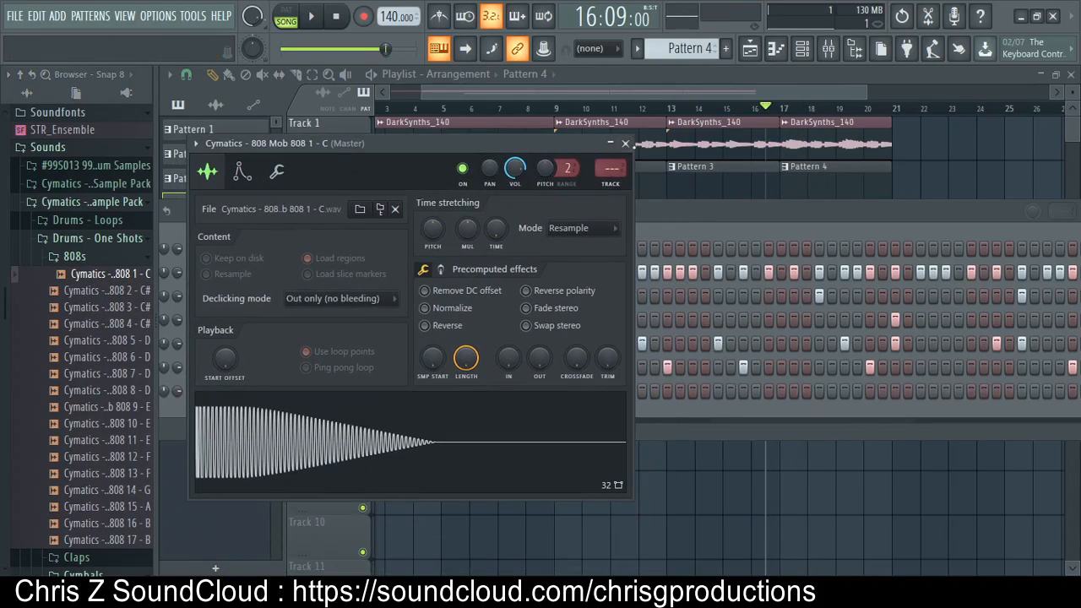
{"action": "left_click", "coordinate": [625, 144]}
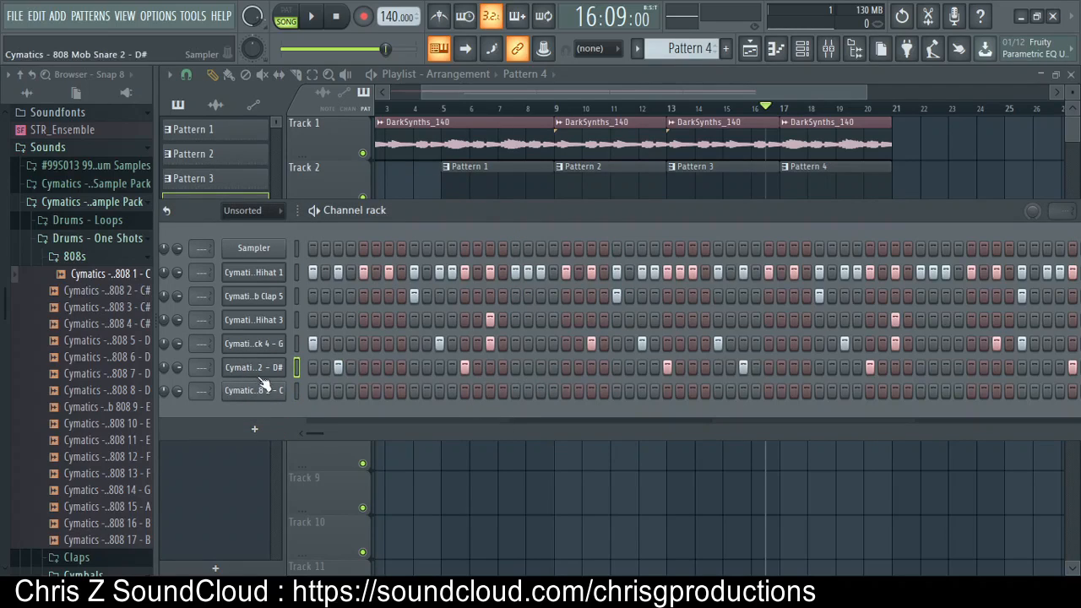
Try to fill Pattern 4's kick channel with the snare steps, and restore its steps from Pattern 3's kick channel
{"action": "key", "text": "ctrl+v"}
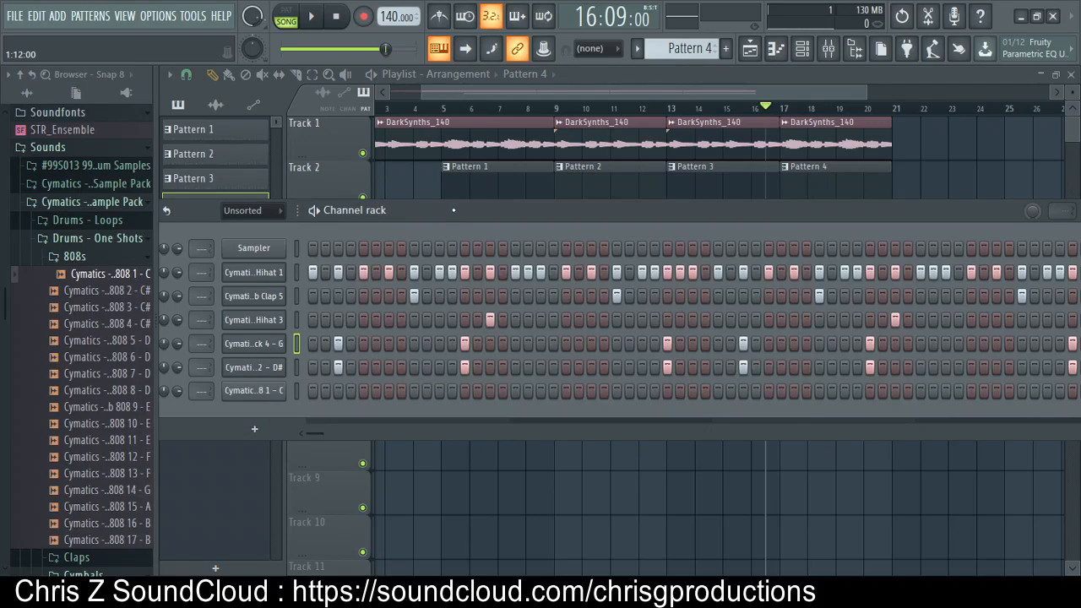
{"action": "left_click", "coordinate": [794, 111]}
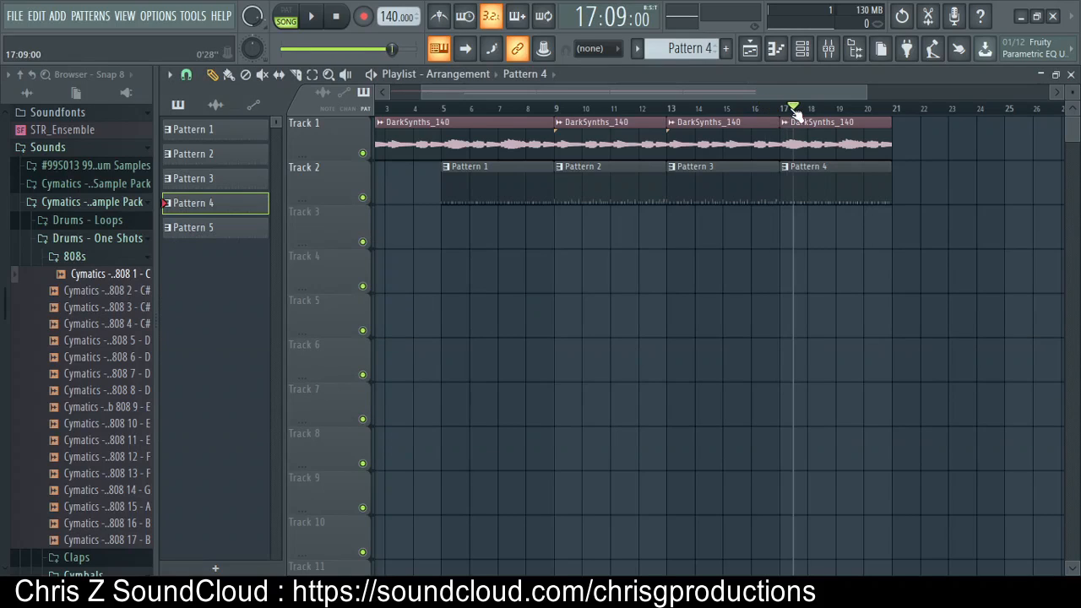
{"action": "double_click", "coordinate": [731, 178]}
{"action": "left_click", "coordinate": [1071, 74]}
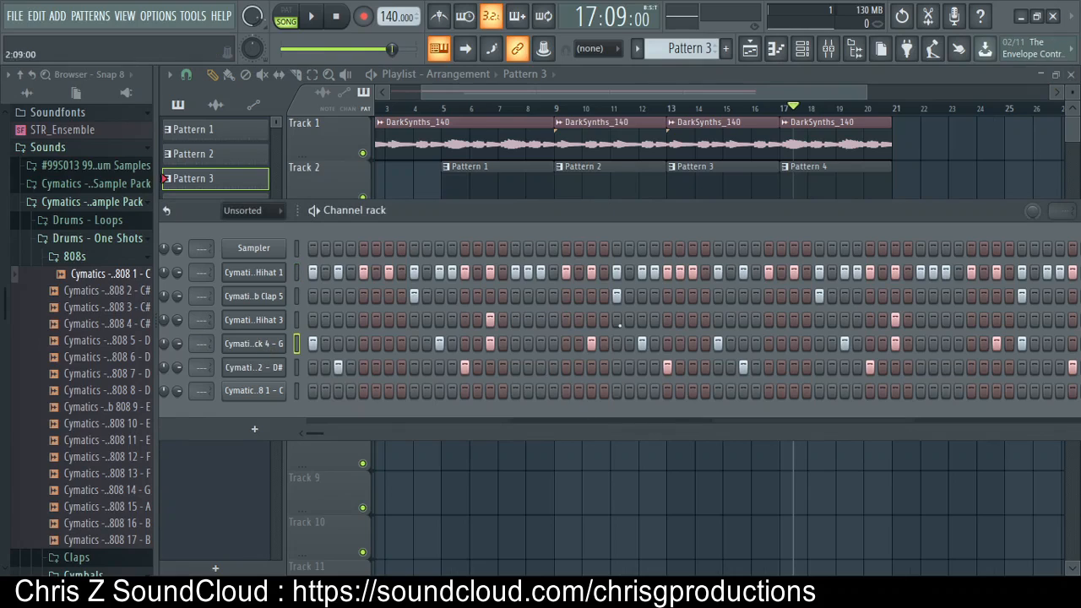
{"action": "double_click", "coordinate": [830, 166]}
{"action": "left_click", "coordinate": [1071, 75]}
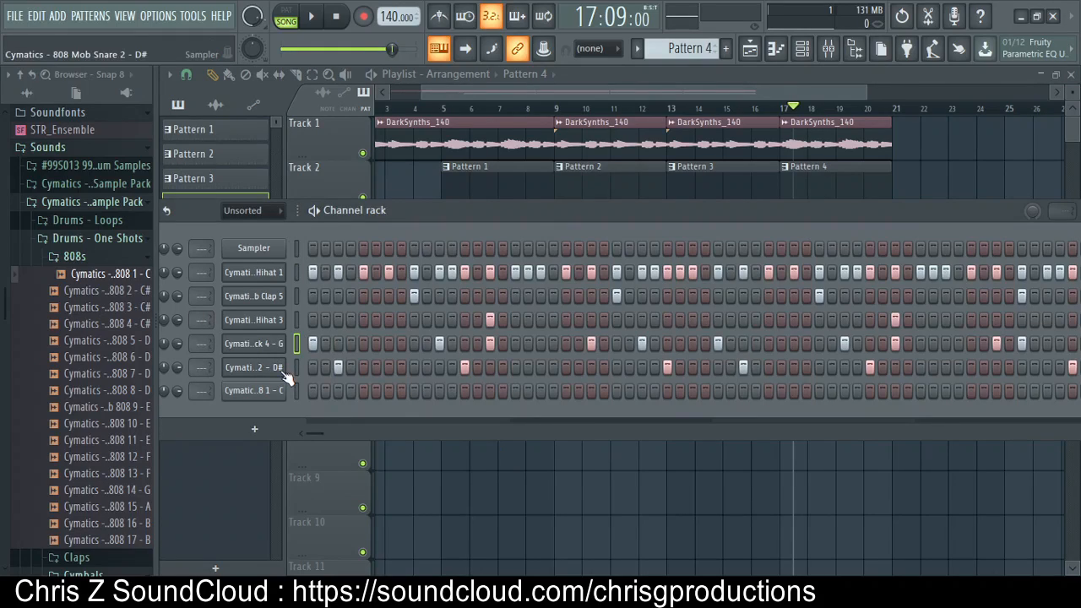
Copy the kick channel's steps onto the 808 1 - C channel in Pattern 4
{"action": "key", "text": "space"}
{"action": "key", "text": "space"}
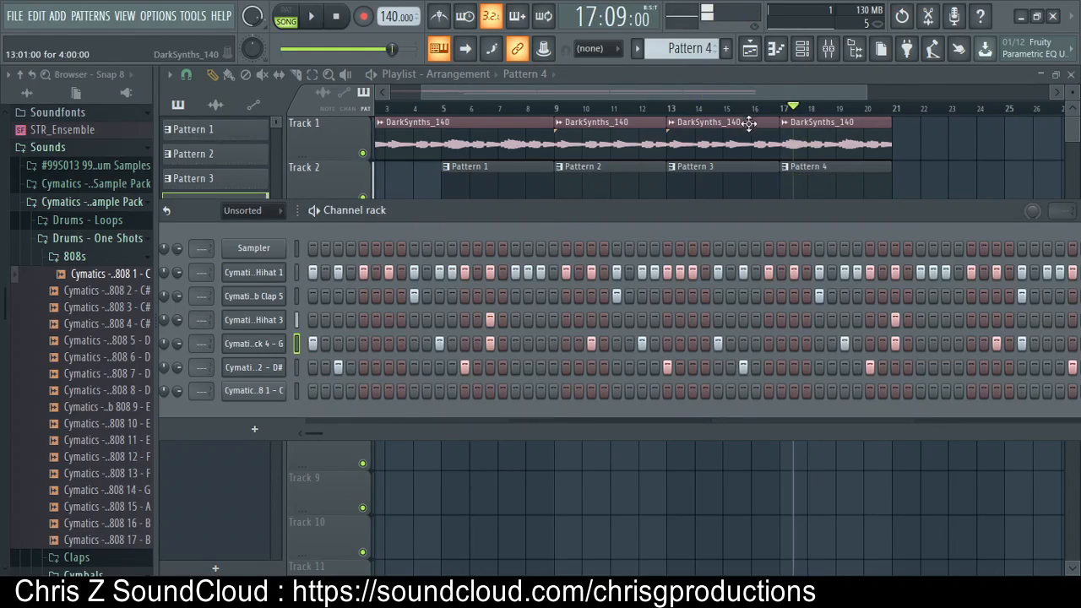
{"action": "key", "text": "F7"}
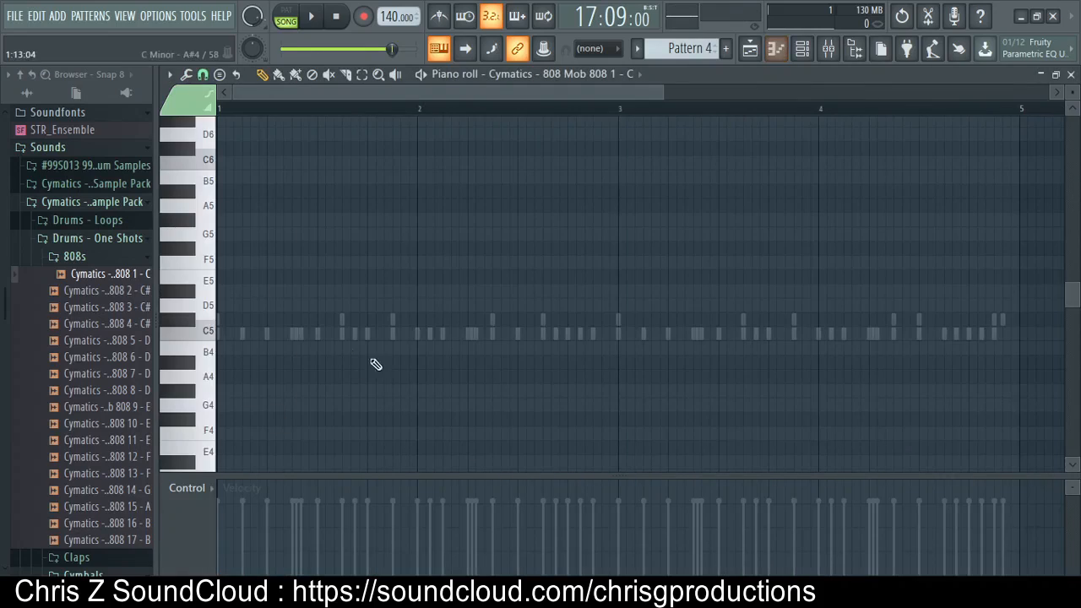
{"action": "left_click", "coordinate": [1070, 74]}
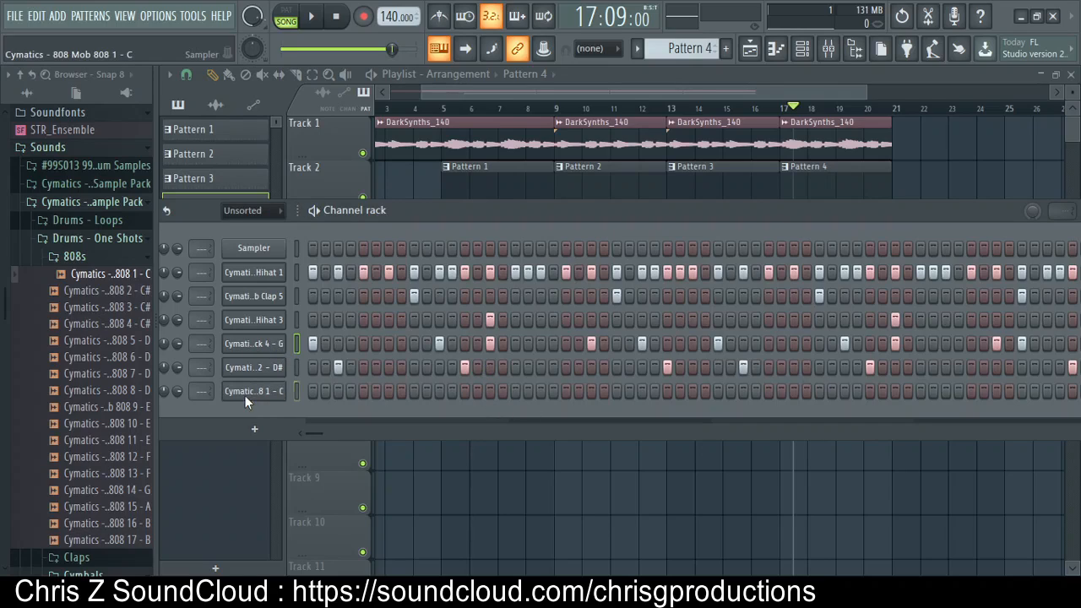
{"action": "key", "text": "ctrl+v"}
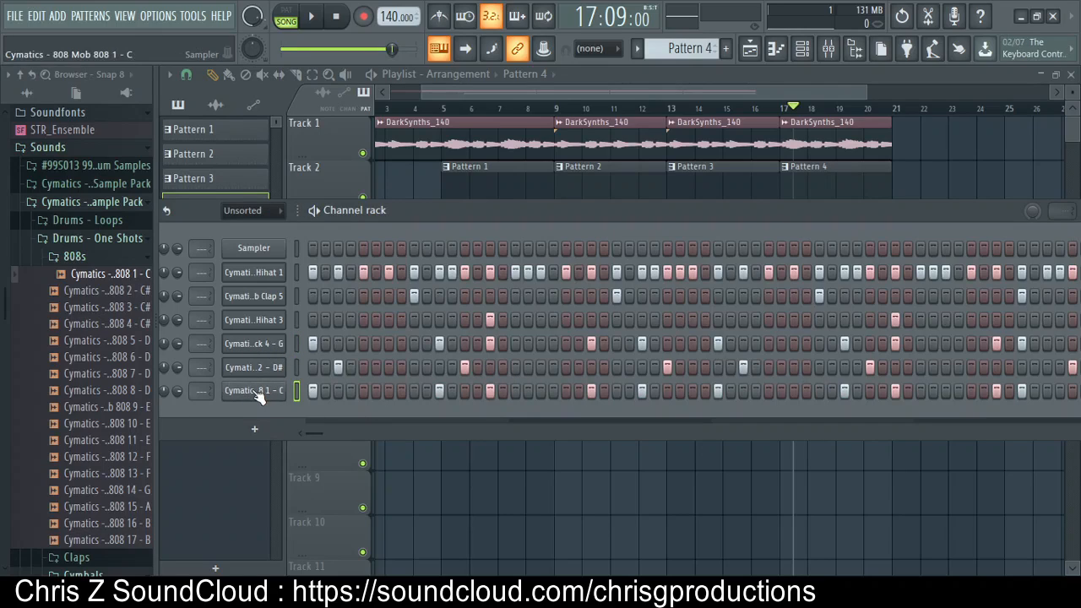
Open the 808 notes in the piano roll and lower the bar 1 notes to C5, checking them with playback
{"action": "key", "text": "F7"}
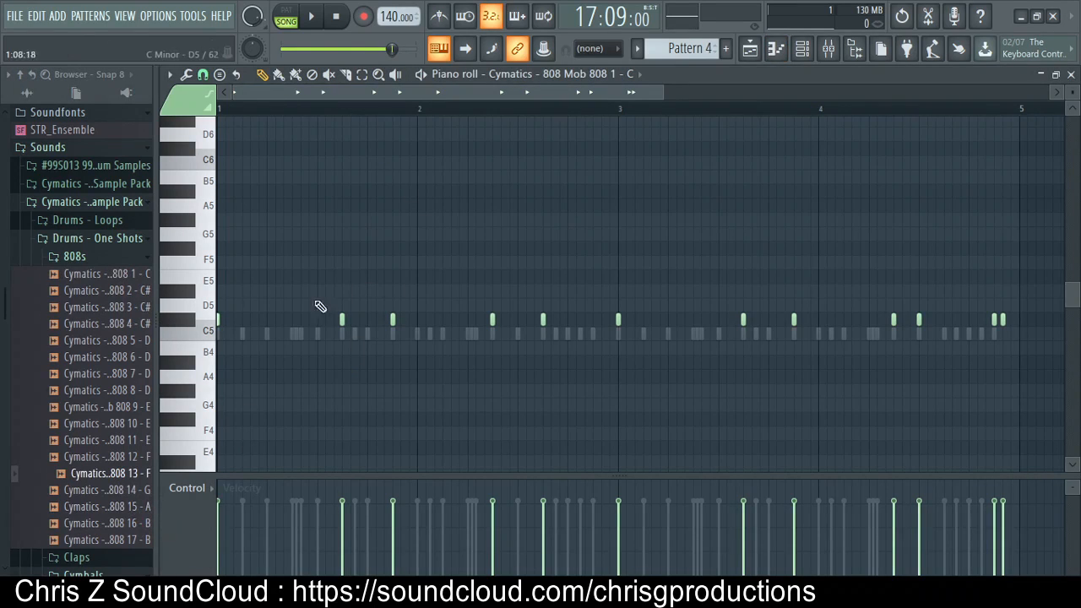
{"action": "key", "text": "space"}
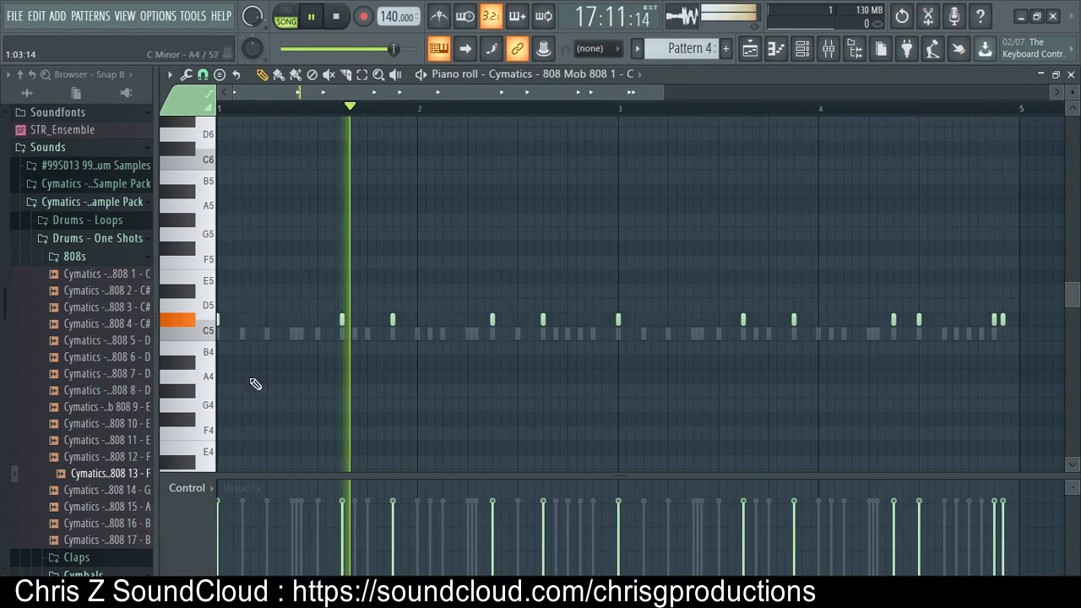
{"action": "key", "text": "space"}
{"action": "left_click_drag", "start_coordinate": [219, 321], "coordinate": [220, 335]}
{"action": "key", "text": "space"}
{"action": "key", "text": "space"}
{"action": "left_click_drag", "start_coordinate": [341, 320], "coordinate": [393, 333]}
{"action": "key", "text": "space"}
{"action": "key", "text": "space"}
{"action": "key", "text": "space"}
Retune the 808 notes in bars 1 and 2 to C6 and G#5, auditioning the line while adjusting
{"action": "mouse_move", "coordinate": [493, 320]}
{"action": "left_mouse_down"}
{"action": "mouse_move", "coordinate": [495, 364]}
{"action": "mouse_move", "coordinate": [493, 317]}
{"action": "mouse_move", "coordinate": [493, 333]}
{"action": "left_mouse_up"}
{"action": "key", "text": "space"}
{"action": "key", "text": "space"}
{"action": "key", "text": "space"}
{"action": "key", "text": "space"}
{"action": "key", "text": "space"}
{"action": "key", "text": "space"}
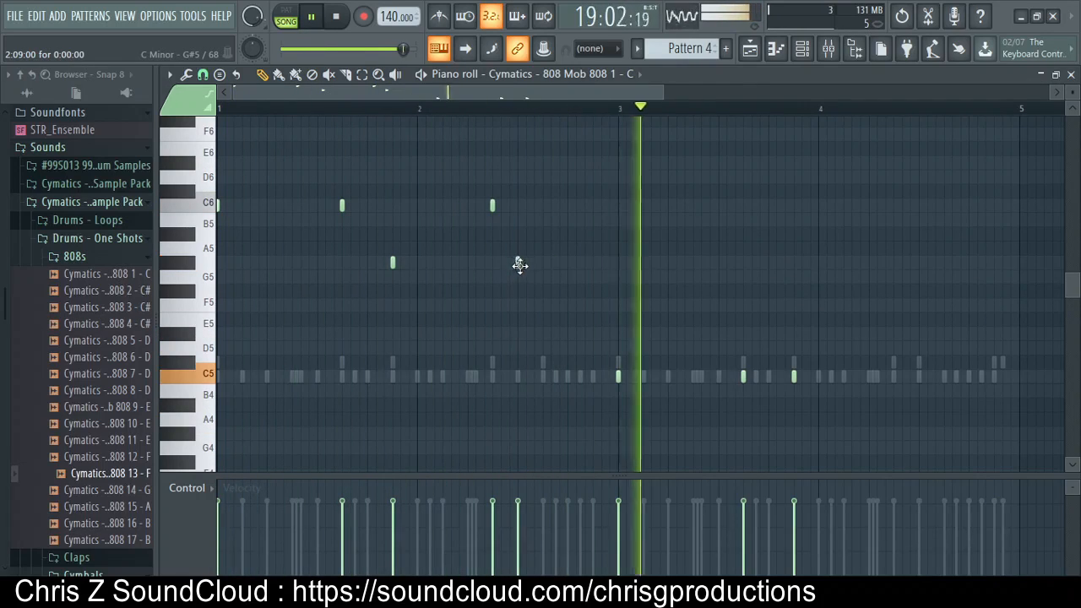
Select the three 808 notes in bar 3 and raise them one octave to C6
{"action": "key", "text": "space"}
{"action": "left_click_drag", "start_coordinate": [789, 376], "coordinate": [600, 334]}
{"action": "left_click_drag", "start_coordinate": [414, 313], "coordinate": [667, 355]}
{"action": "key", "text": "ctrl+Up"}
{"action": "left_click_drag", "start_coordinate": [523, 93], "coordinate": [422, 92]}
{"action": "scroll", "coordinate": [408, 219], "scroll_direction": "up", "scroll_amount": 4}
{"action": "scroll", "coordinate": [411, 219], "scroll_direction": "down", "scroll_amount": 1}
{"action": "scroll", "coordinate": [410, 219], "scroll_direction": "down", "scroll_amount": 1}
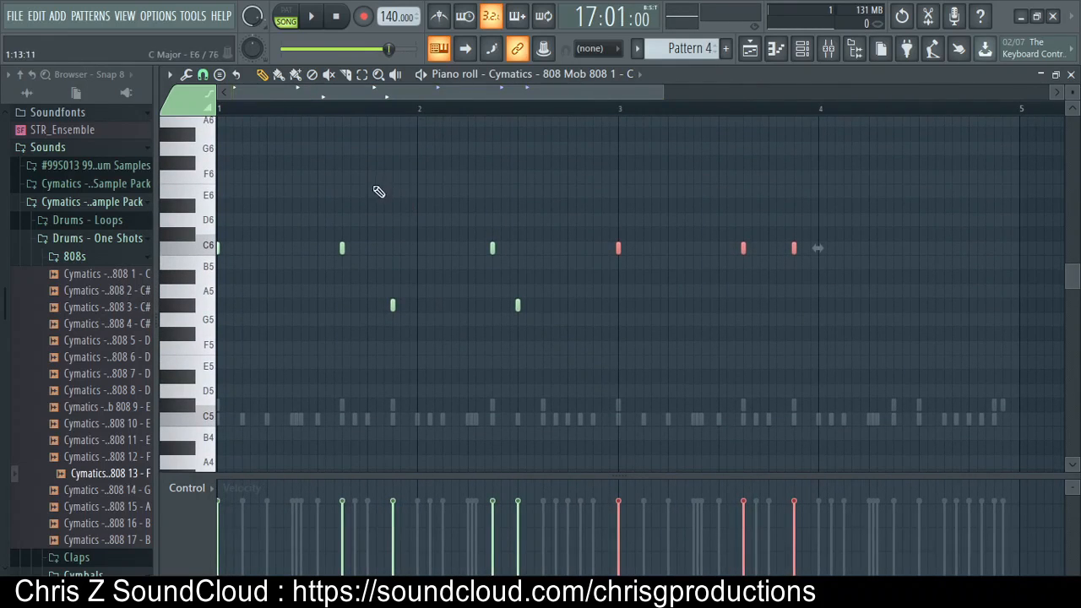
{"action": "scroll", "coordinate": [289, 128], "scroll_direction": "down", "scroll_amount": 1}
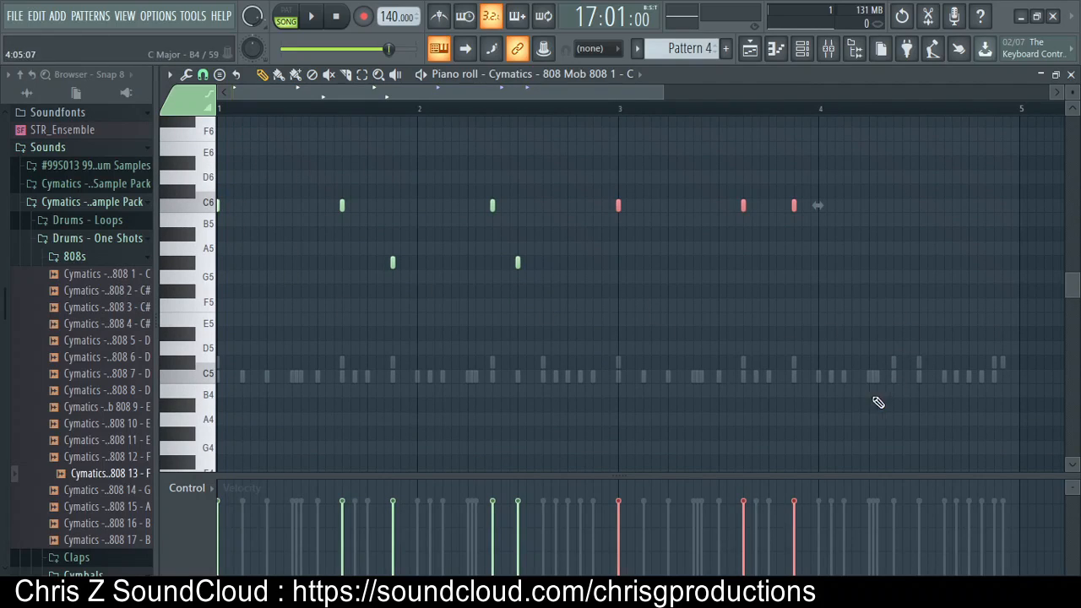
Clear the note selection and play the 808 line of Pattern 4 from bar 17
{"action": "left_click_drag", "start_coordinate": [765, 427], "coordinate": [216, 184]}
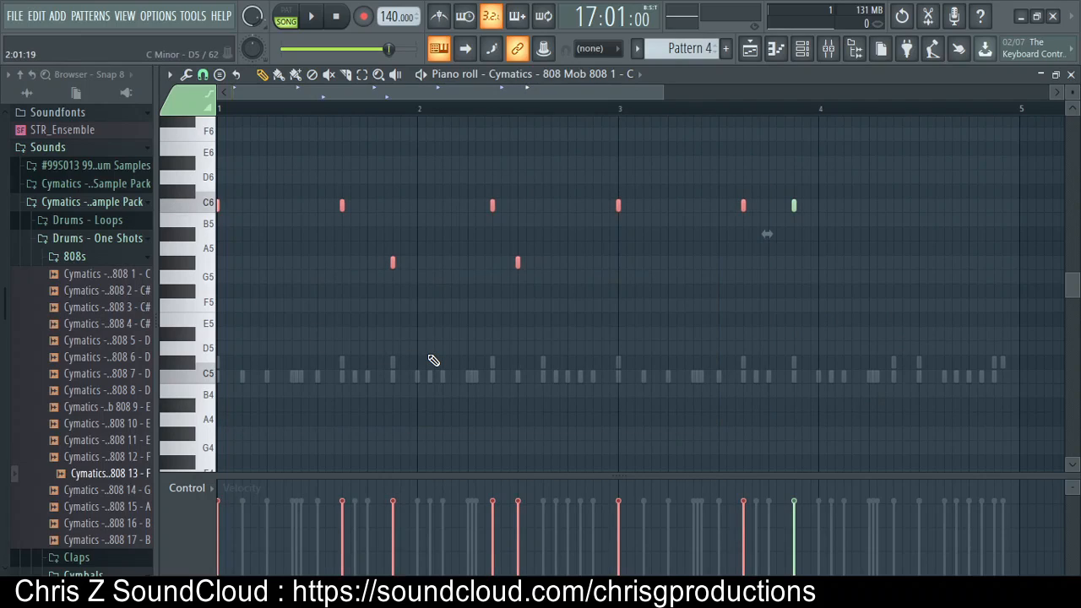
{"action": "left_click", "coordinate": [401, 352], "text": "ctrl"}
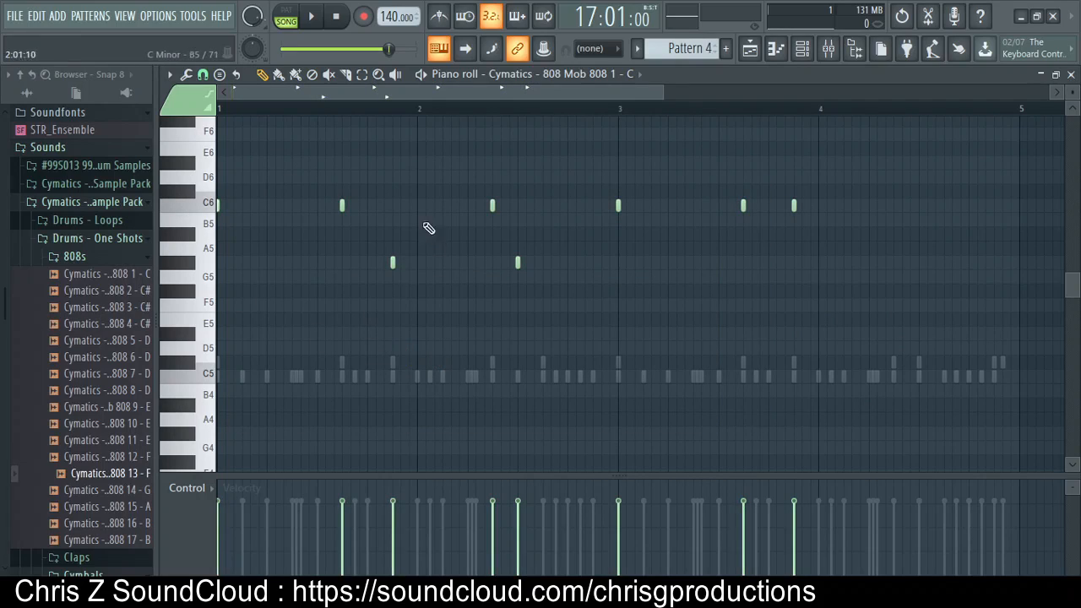
{"action": "scroll", "coordinate": [285, 200], "scroll_direction": "up", "scroll_amount": 3}
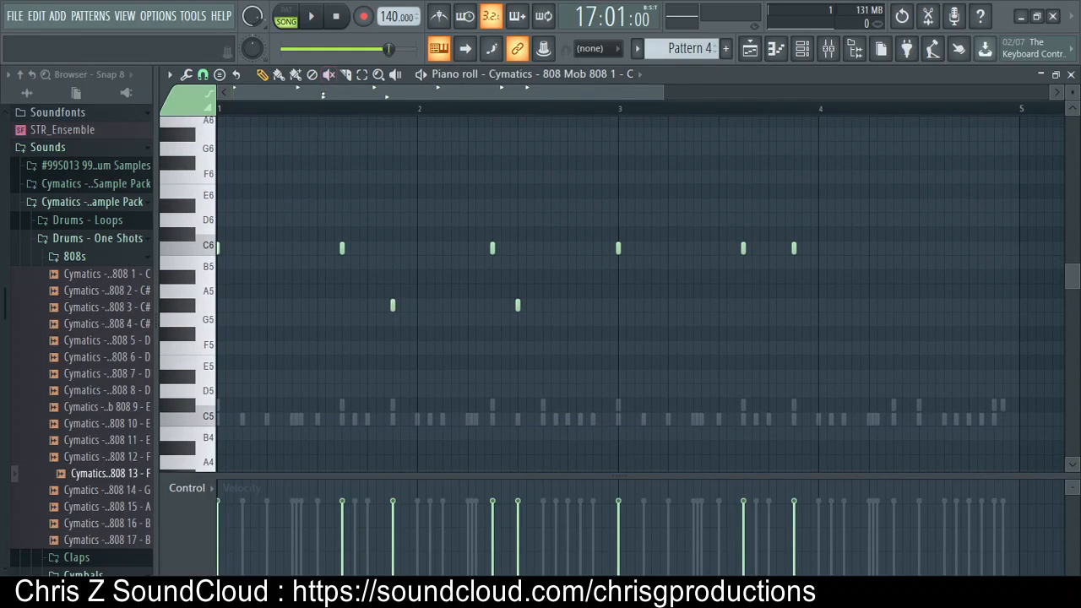
{"action": "key", "text": "space"}
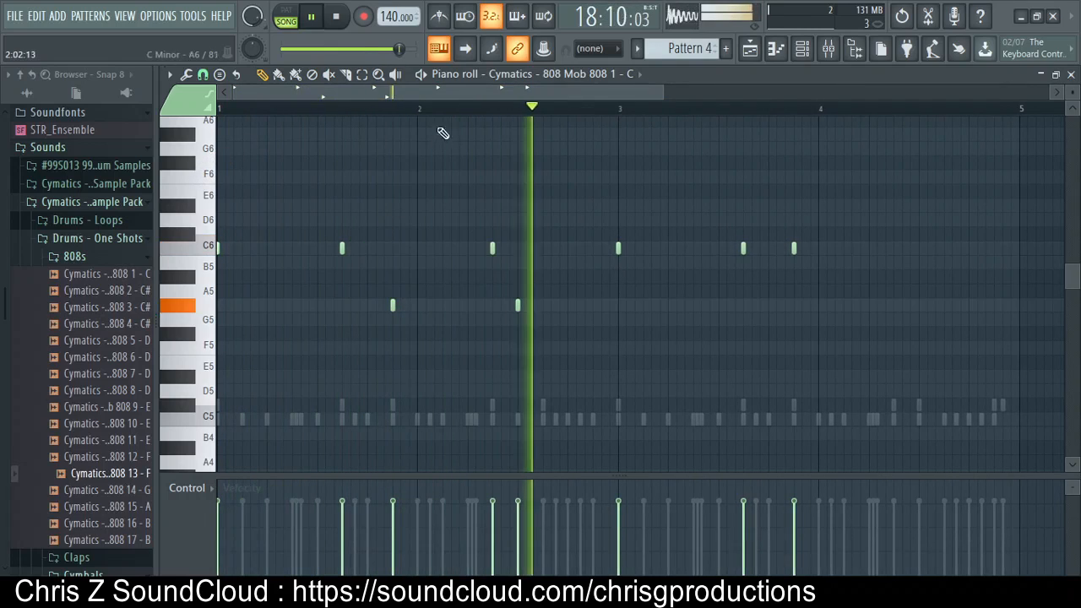
{"action": "key", "text": "space"}
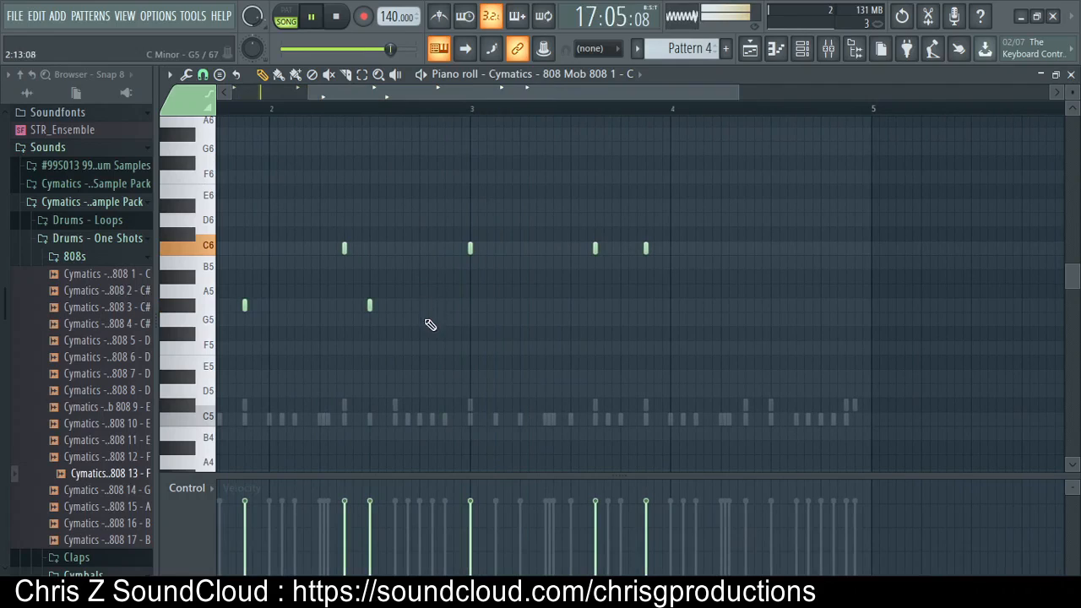
Add a G#5 808 note late in bar 2 and replace the last C6 note of bar 3 with G#5, checking with playback
{"action": "left_click", "coordinate": [421, 307]}
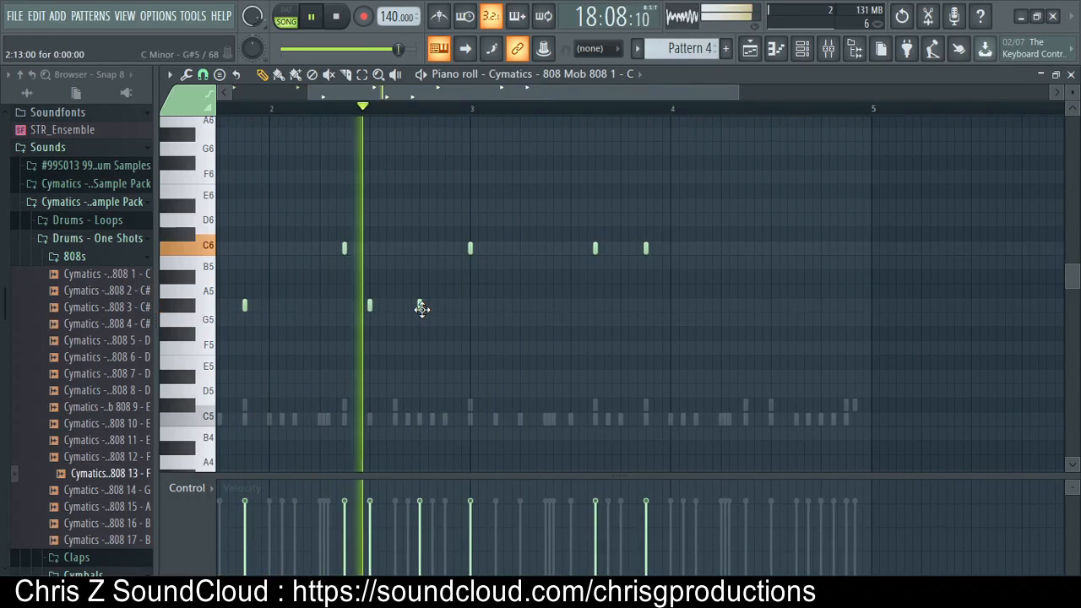
{"action": "left_click_drag", "start_coordinate": [421, 308], "coordinate": [397, 312]}
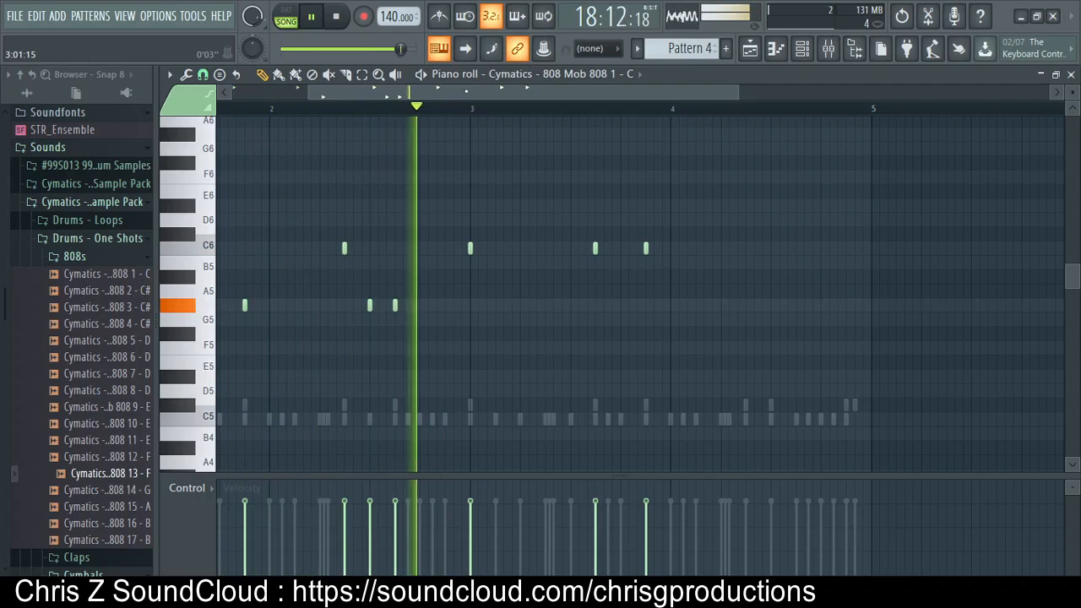
{"action": "right_click", "coordinate": [645, 248]}
{"action": "key", "text": "space"}
{"action": "left_click_drag", "start_coordinate": [647, 309], "coordinate": [645, 309]}
{"action": "key", "text": "space"}
{"action": "left_click_drag", "start_coordinate": [486, 94], "coordinate": [524, 97]}
{"action": "key", "text": "space"}
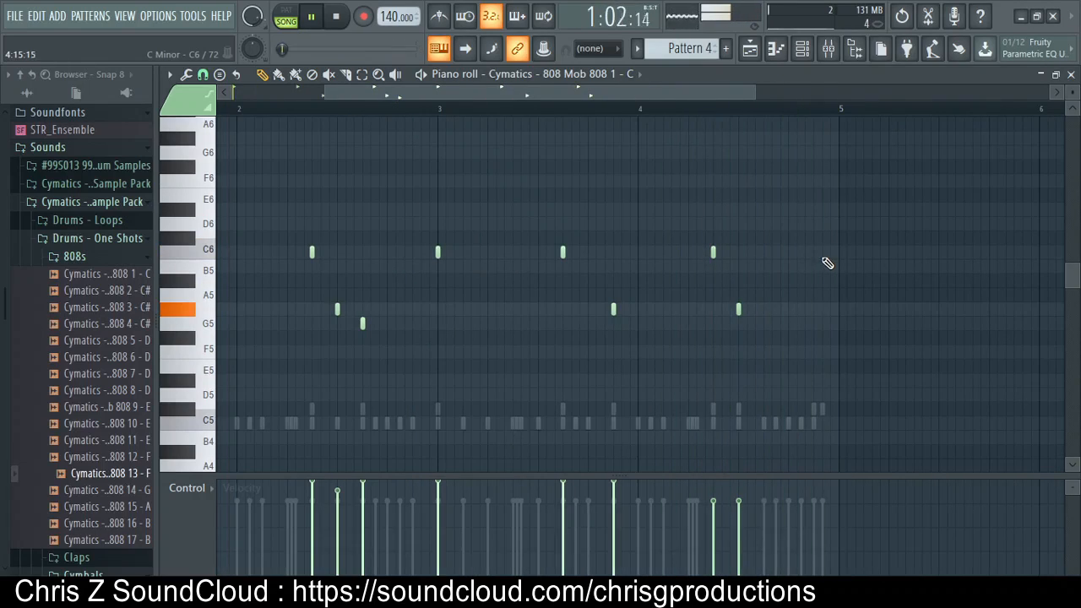
Add a C6 808 note near the end of bar 4 and audition its position
{"action": "left_click", "coordinate": [819, 251]}
{"action": "key", "text": "space"}
{"action": "left_click_drag", "start_coordinate": [819, 255], "coordinate": [821, 256]}
{"action": "key", "text": "space"}
{"action": "key", "text": "space"}
{"action": "key", "text": "space"}
{"action": "key", "text": "space"}
Lower all 808 notes of Pattern 4 by one octave and close the piano roll
{"action": "left_click_drag", "start_coordinate": [513, 95], "coordinate": [419, 97]}
{"action": "key", "text": "ctrl+a"}
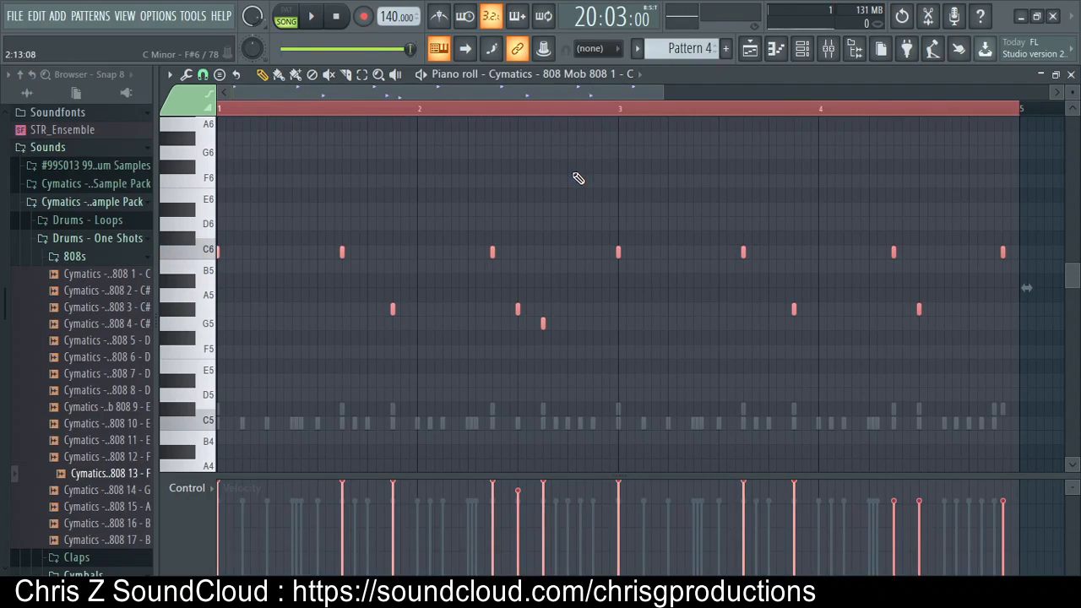
{"action": "scroll", "coordinate": [578, 178], "scroll_direction": "down", "scroll_amount": 4}
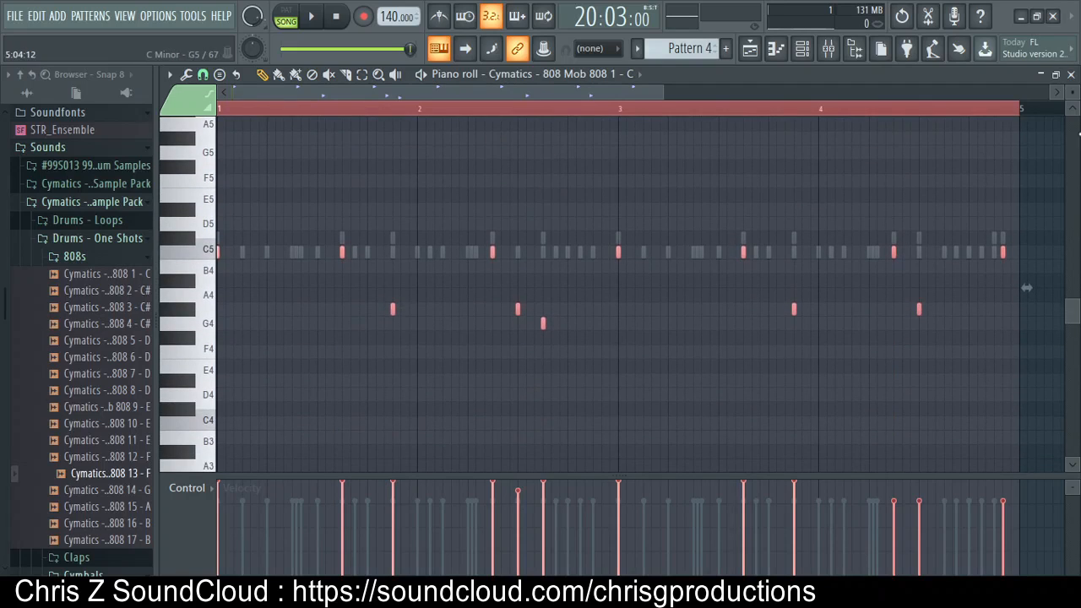
{"action": "left_click", "coordinate": [1073, 75]}
Play the Pattern 4 section of the playlist from bar 17 to check the lowered 808 line
{"action": "key", "text": "space"}
{"action": "key", "text": "space"}
{"action": "left_click", "coordinate": [775, 108]}
{"action": "key", "text": "space"}
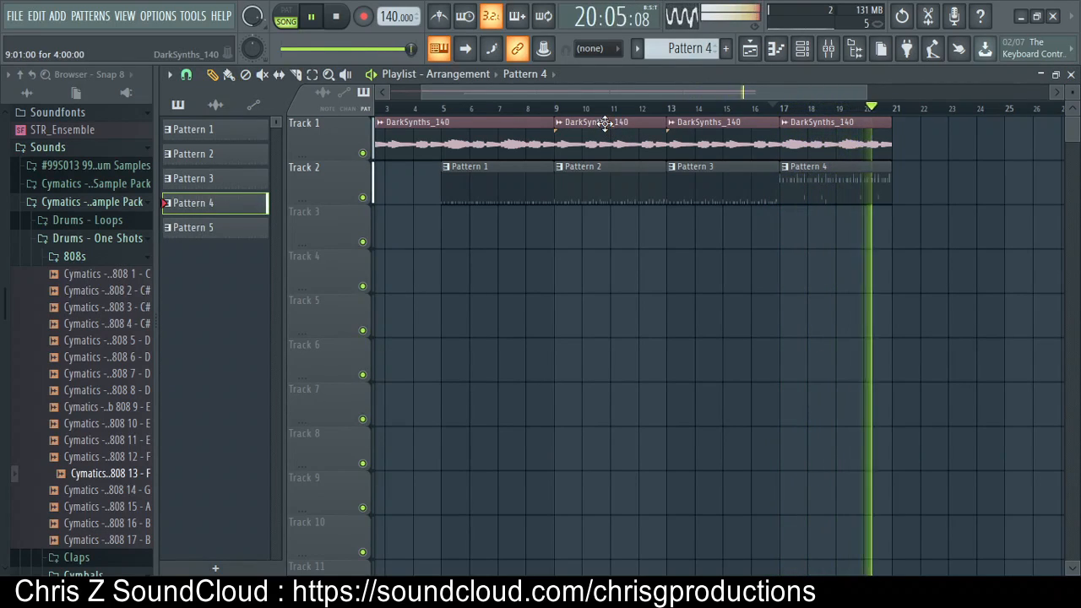
{"action": "left_click", "coordinate": [774, 108]}
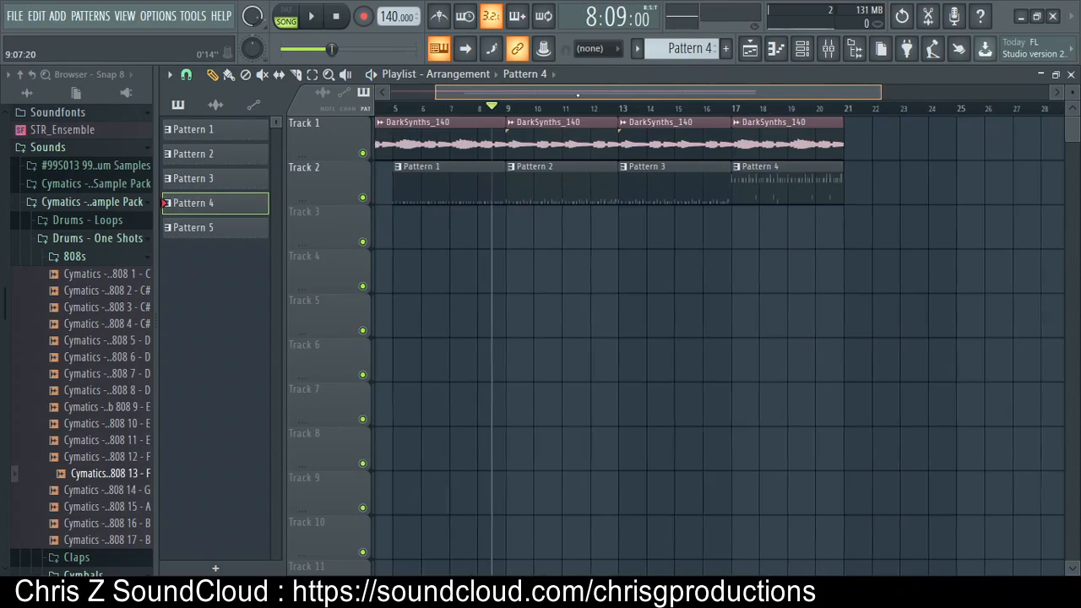
Open Pattern 2 and place two C5 Percussion 4 hits around beat 3 of bar 1, auditioning different positions
{"action": "left_click_drag", "start_coordinate": [577, 95], "coordinate": [537, 95]}
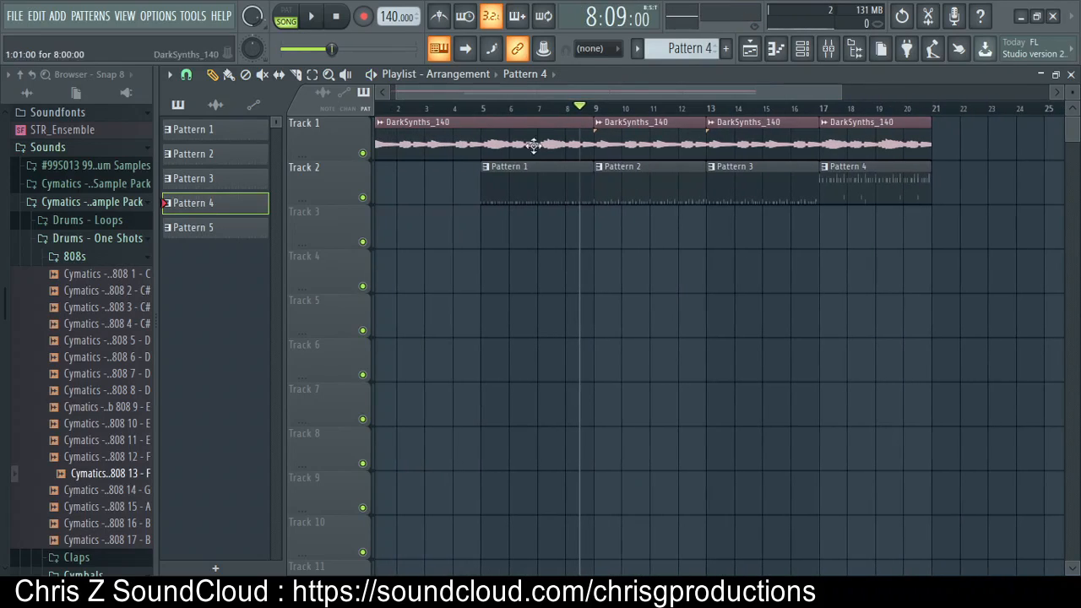
{"action": "double_click", "coordinate": [634, 190]}
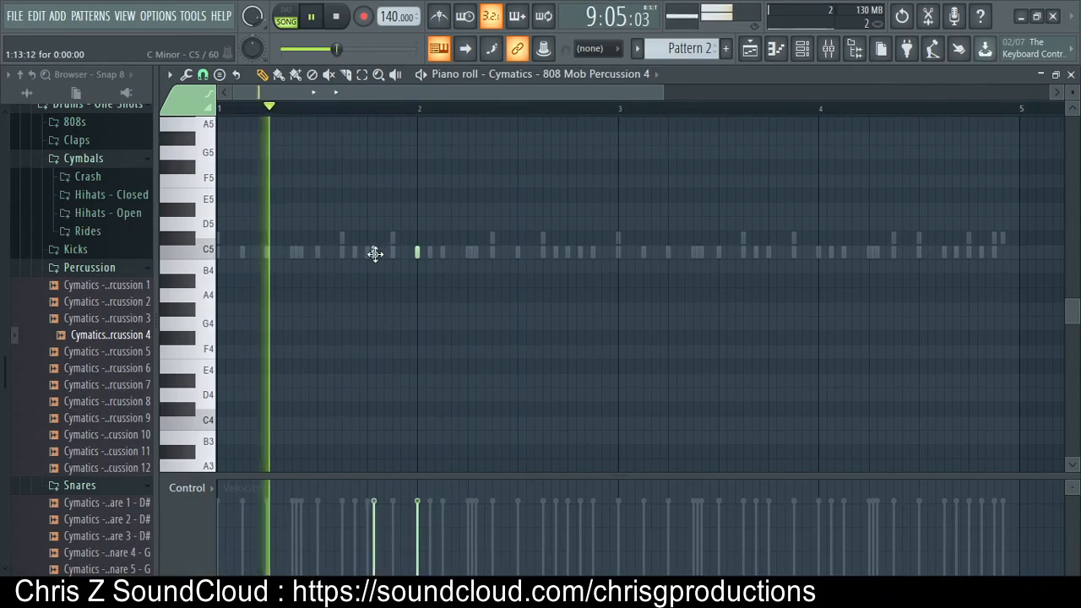
{"action": "left_click", "coordinate": [367, 251]}
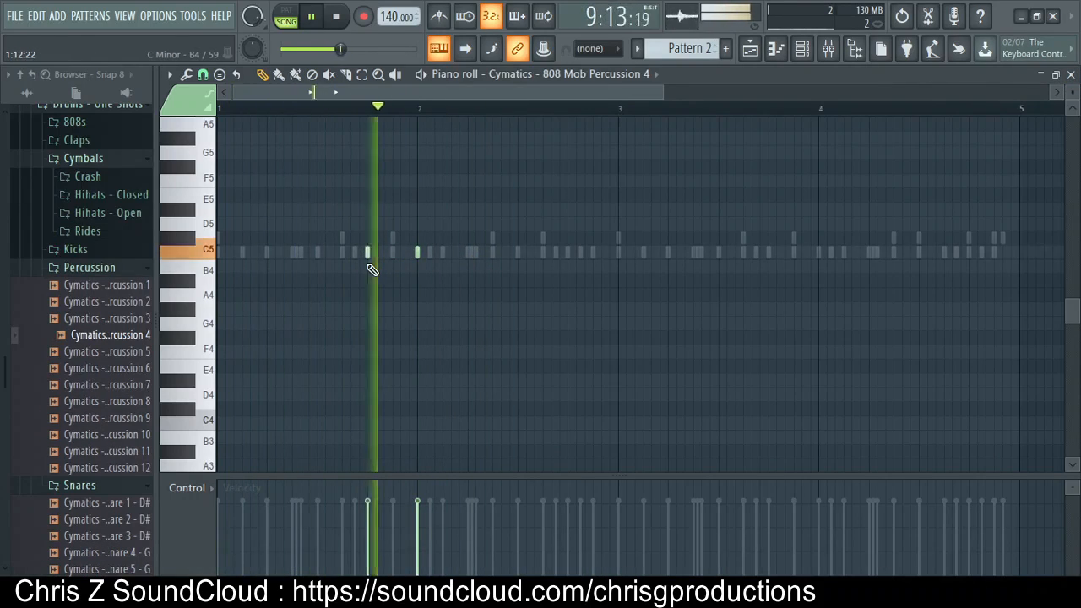
{"action": "left_click", "coordinate": [394, 252]}
{"action": "right_click", "coordinate": [417, 254]}
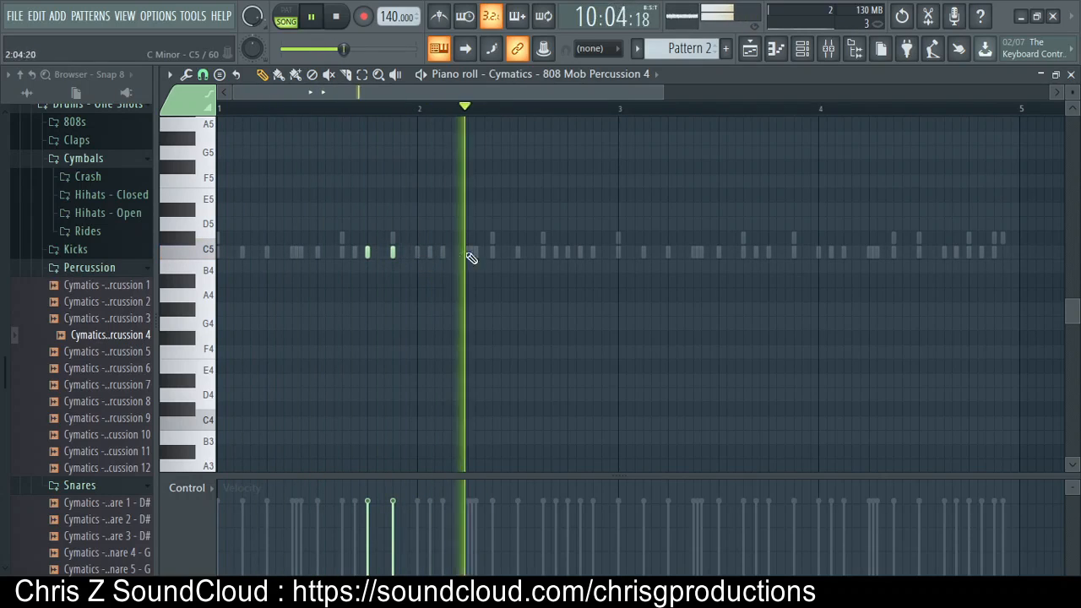
{"action": "left_click", "coordinate": [296, 252]}
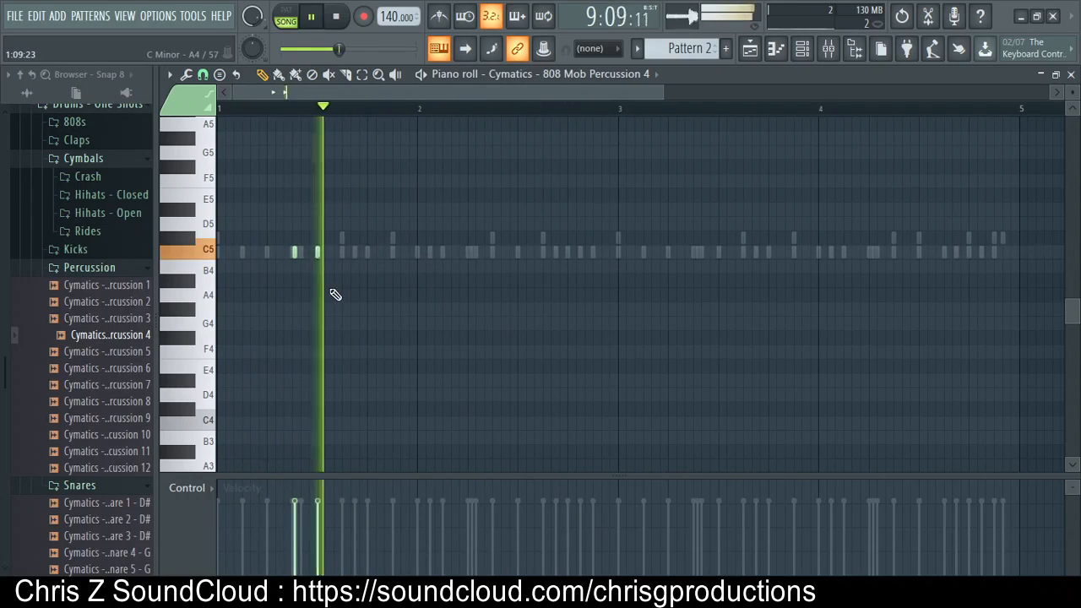
{"action": "key", "text": "space"}
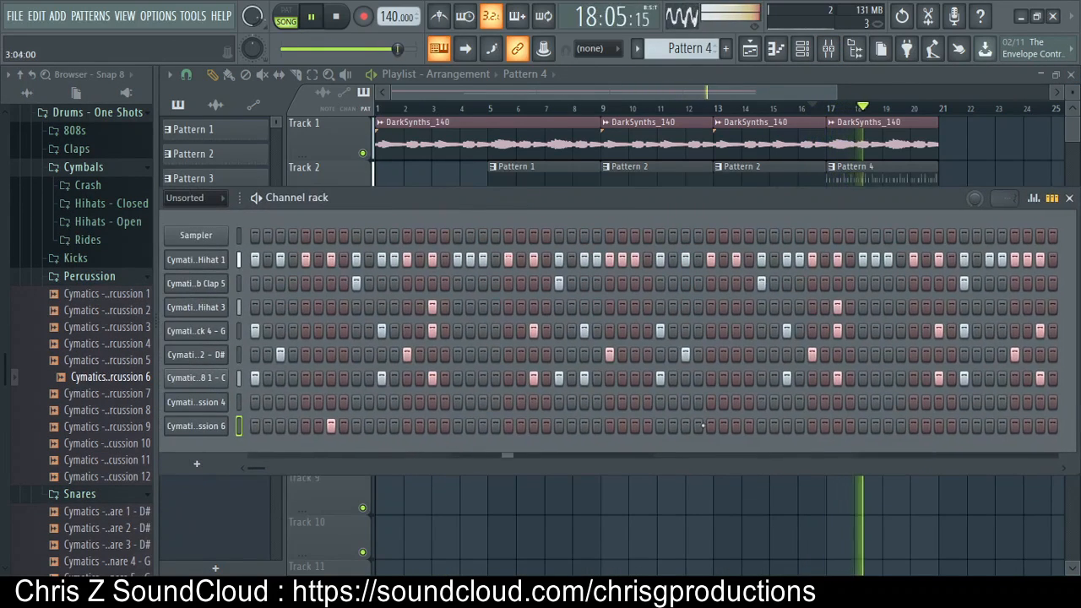
Add Percussion 6 hits on steps 39 and 61 of Pattern 4
{"action": "left_click", "coordinate": [736, 425]}
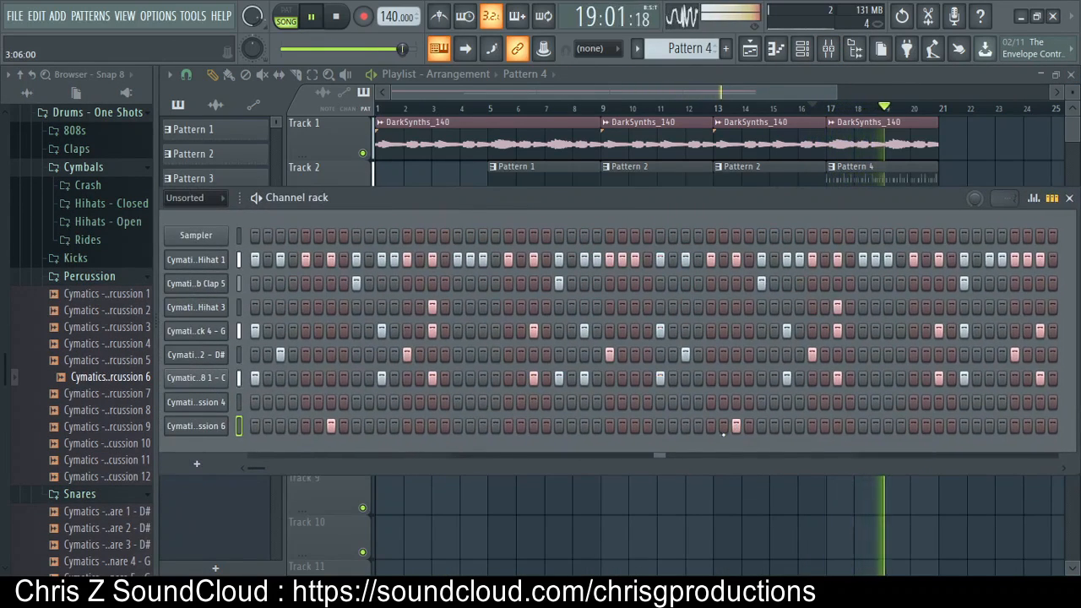
{"action": "left_click", "coordinate": [1015, 425]}
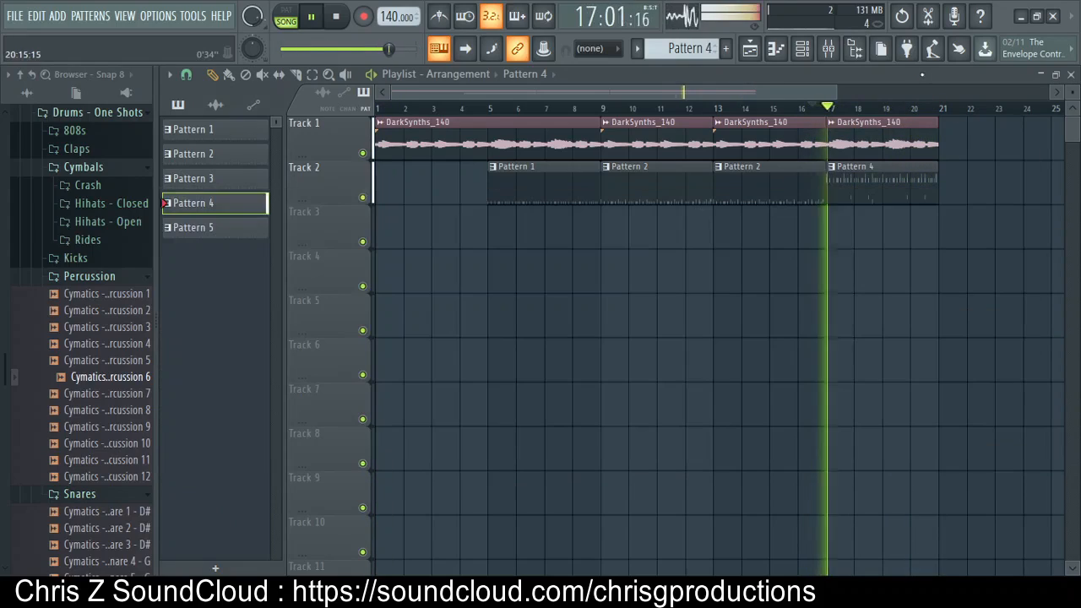